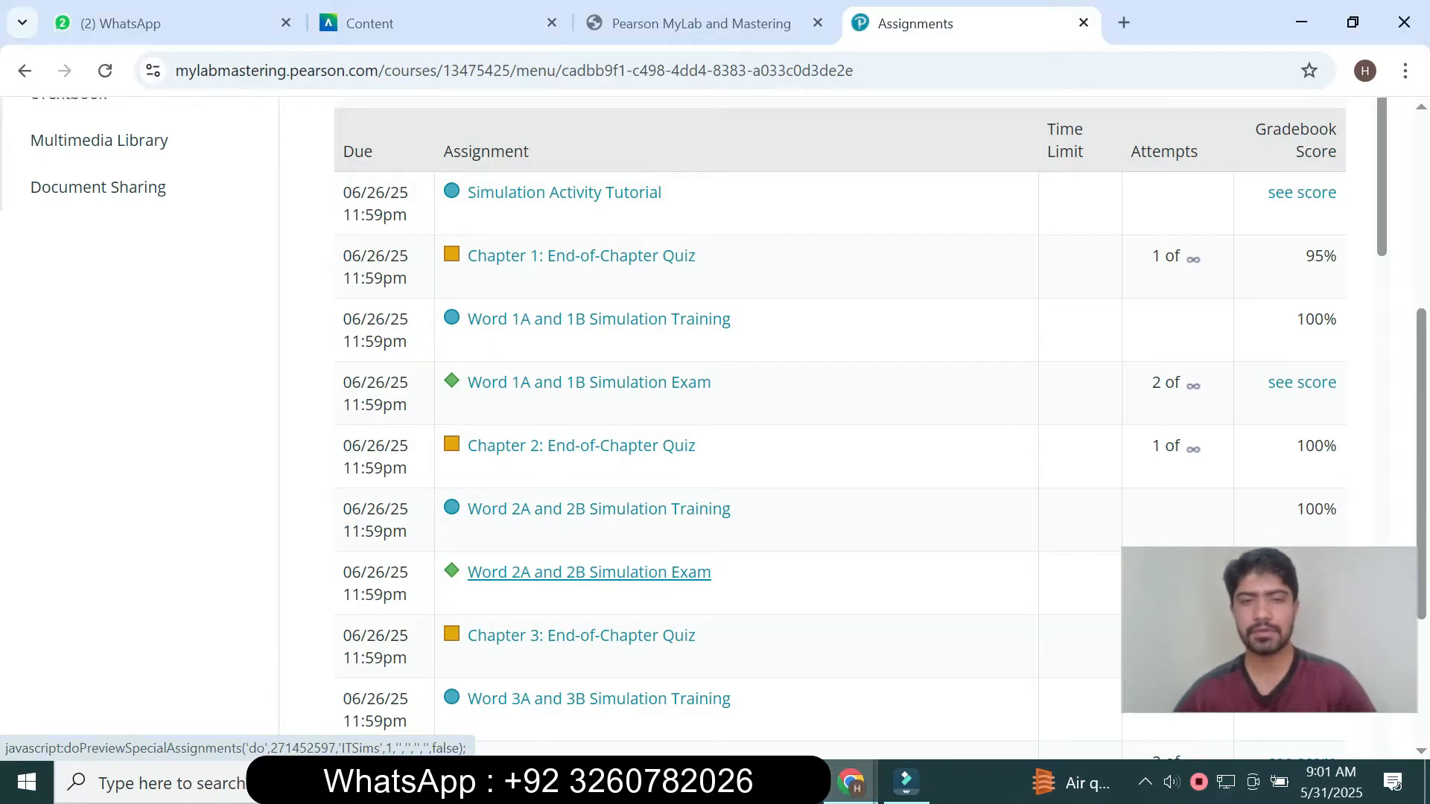
- Start the Word 2A and 2B Simulation Exam assignment, maximize its window and launch the simulation
click(588, 573)
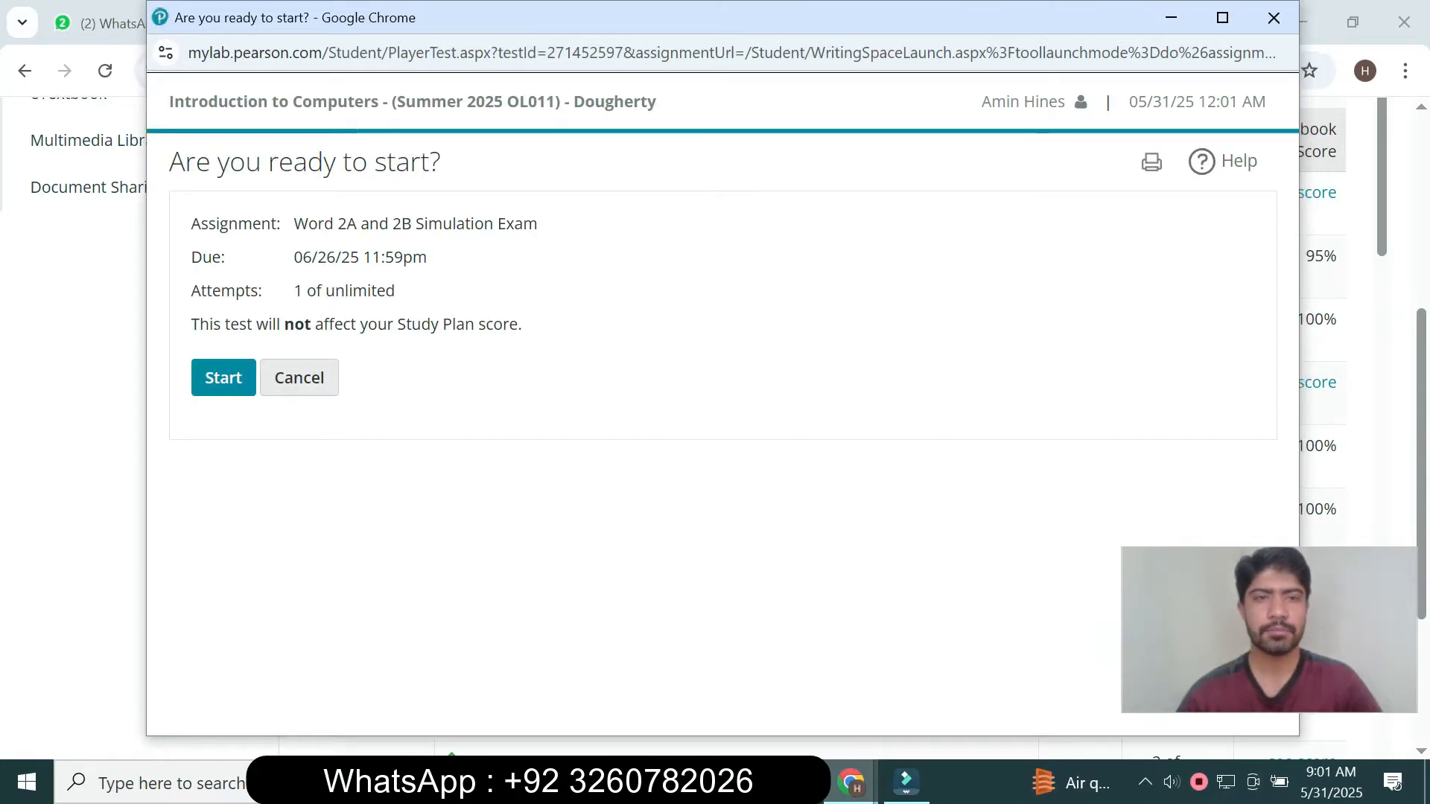
drag(295, 223, 537, 224)
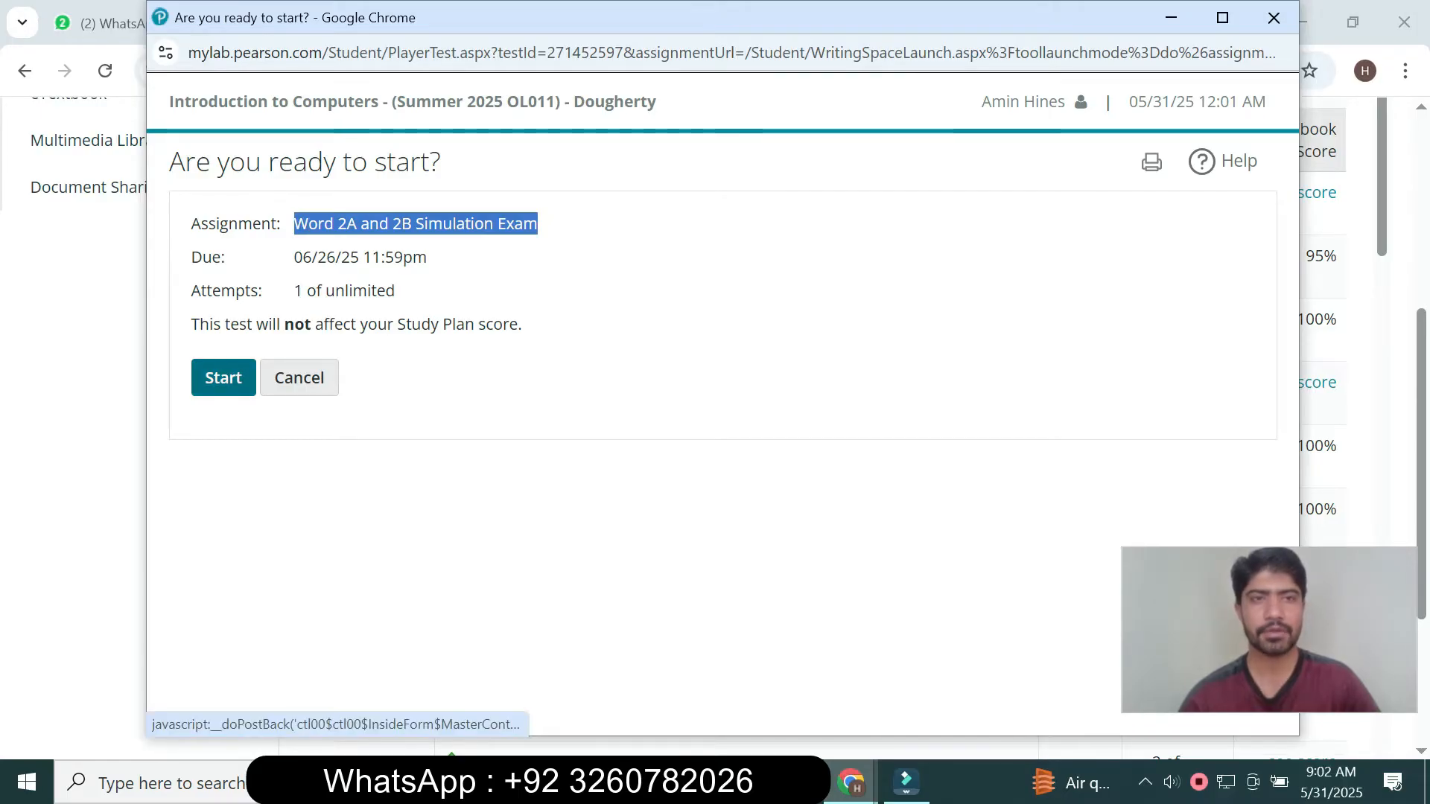
click(223, 378)
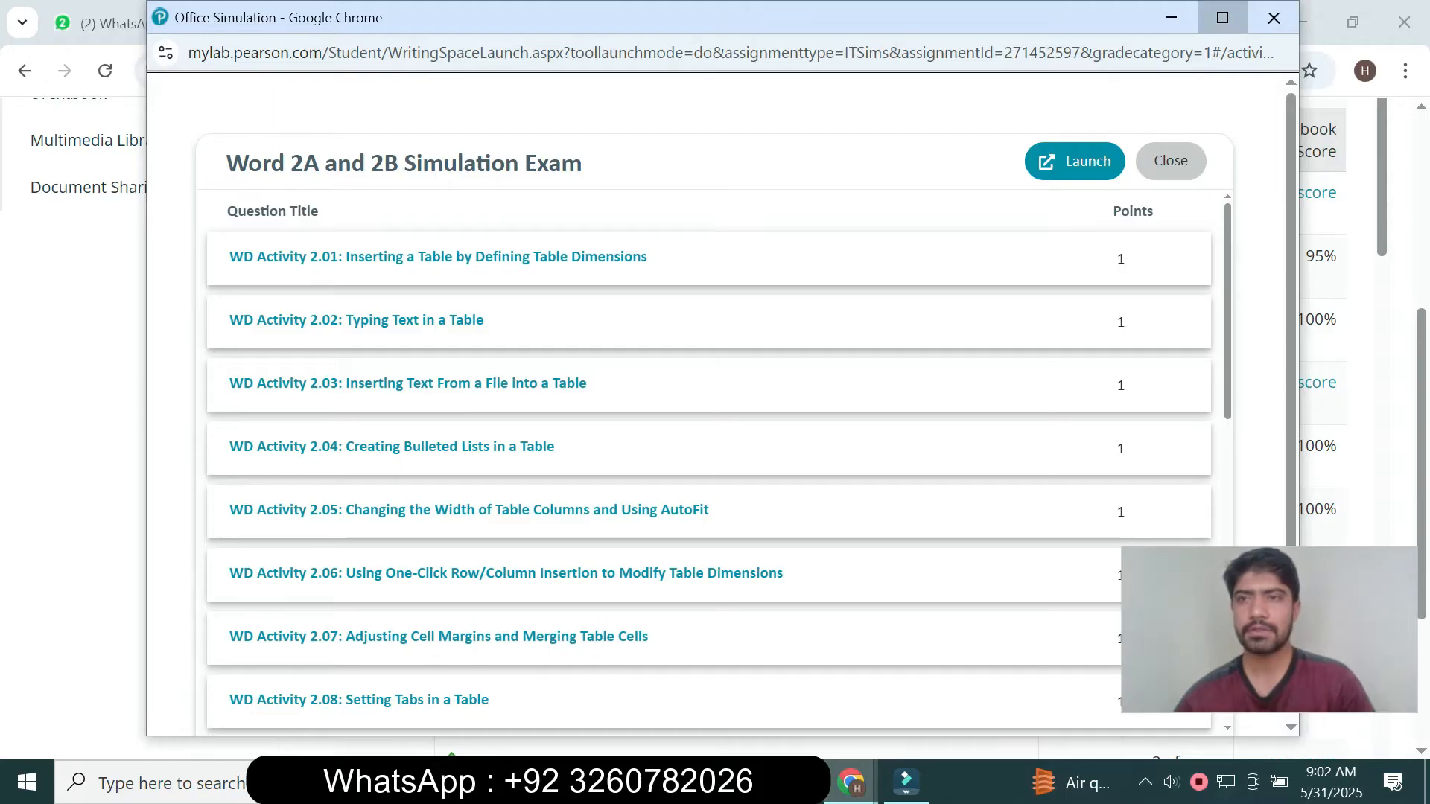
click(1222, 17)
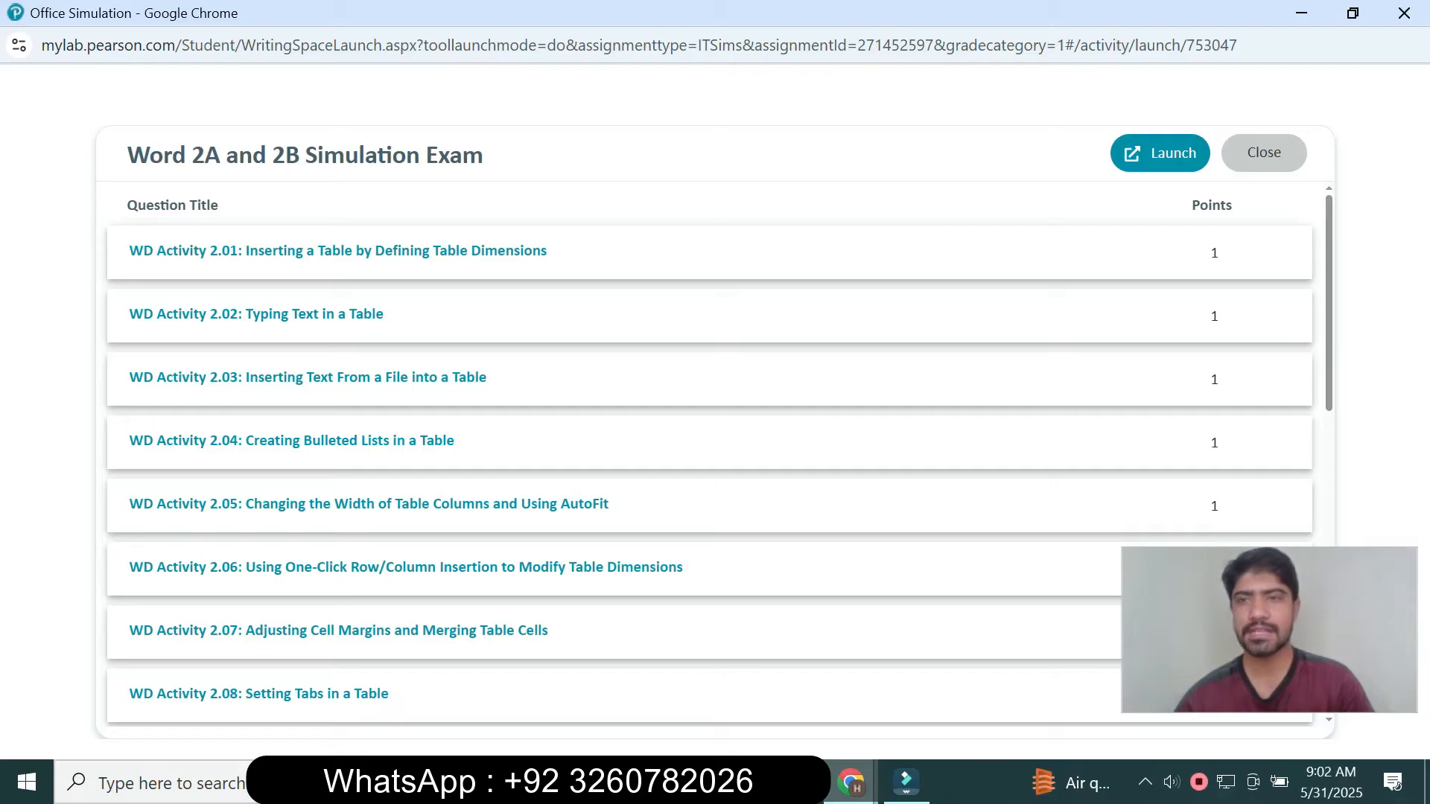
click(1160, 153)
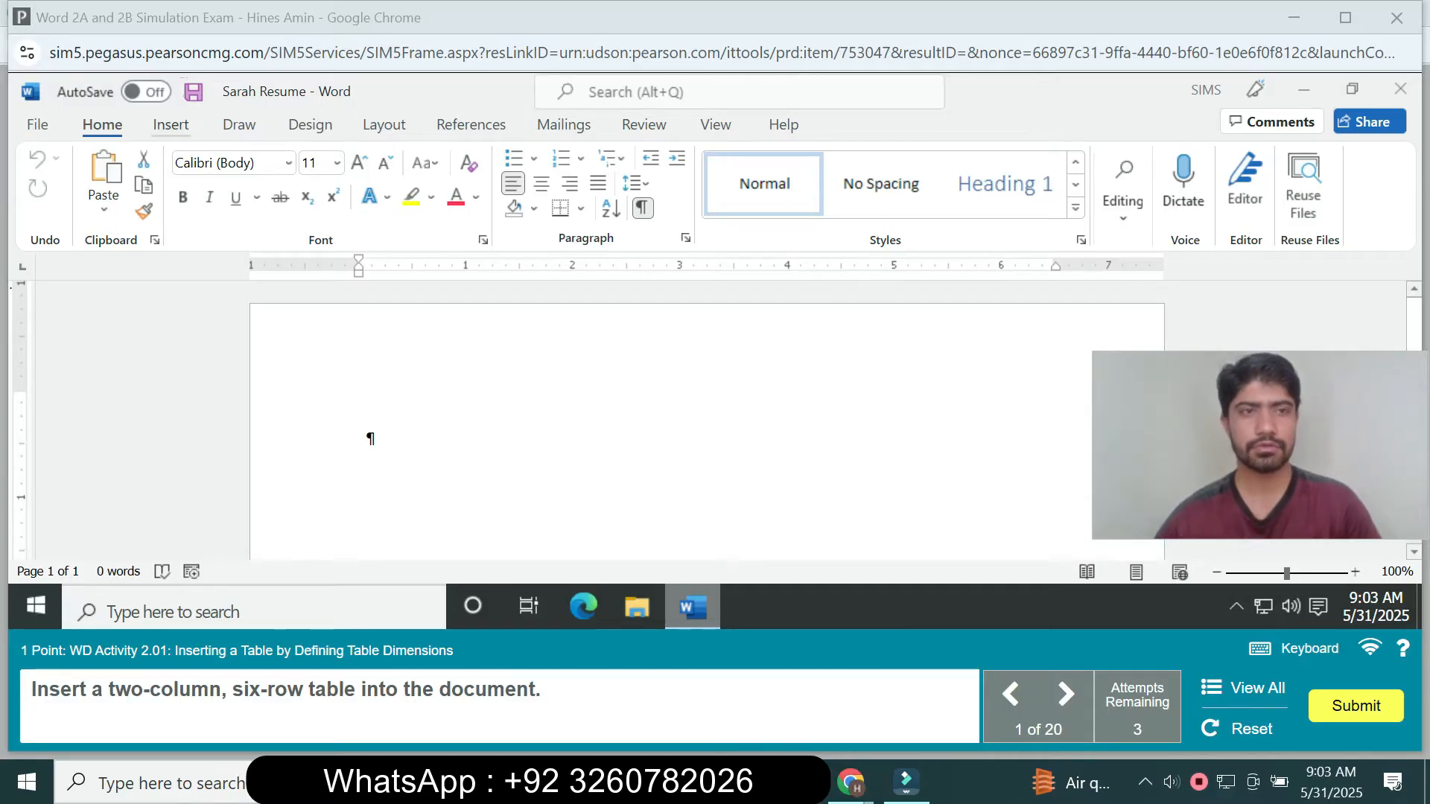
- Insert a table with 2 columns and 6 rows into the blank document
click(171, 125)
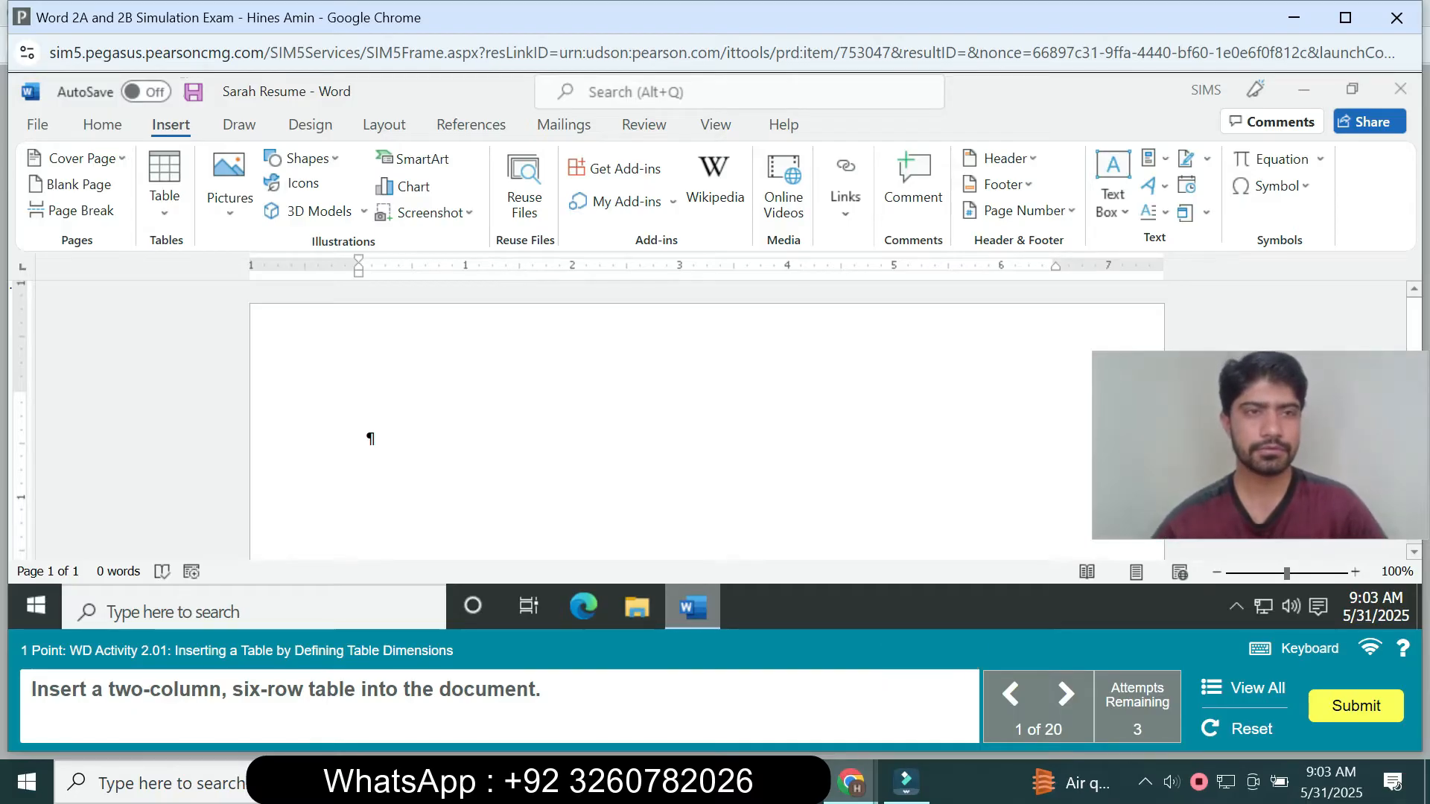
click(165, 195)
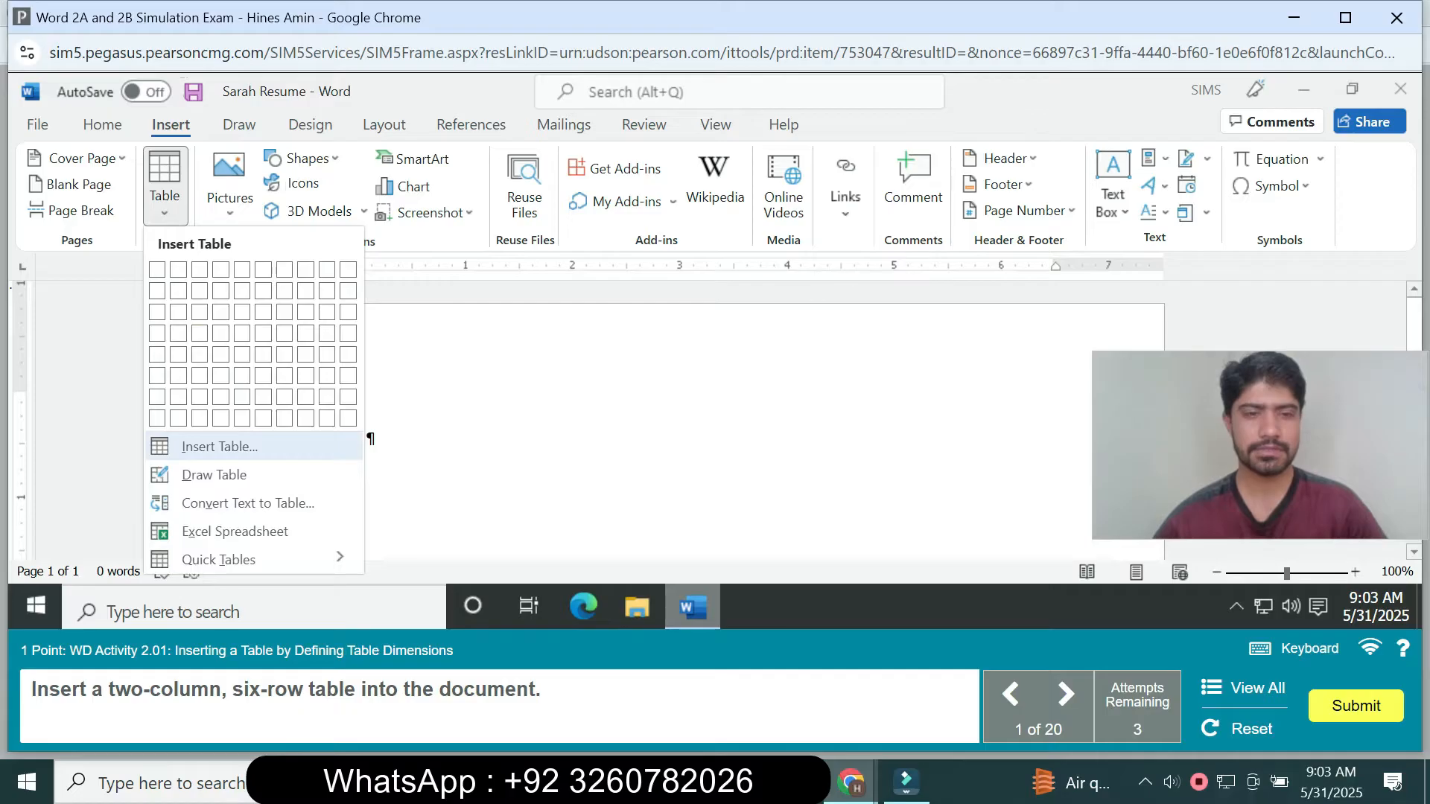
click(220, 447)
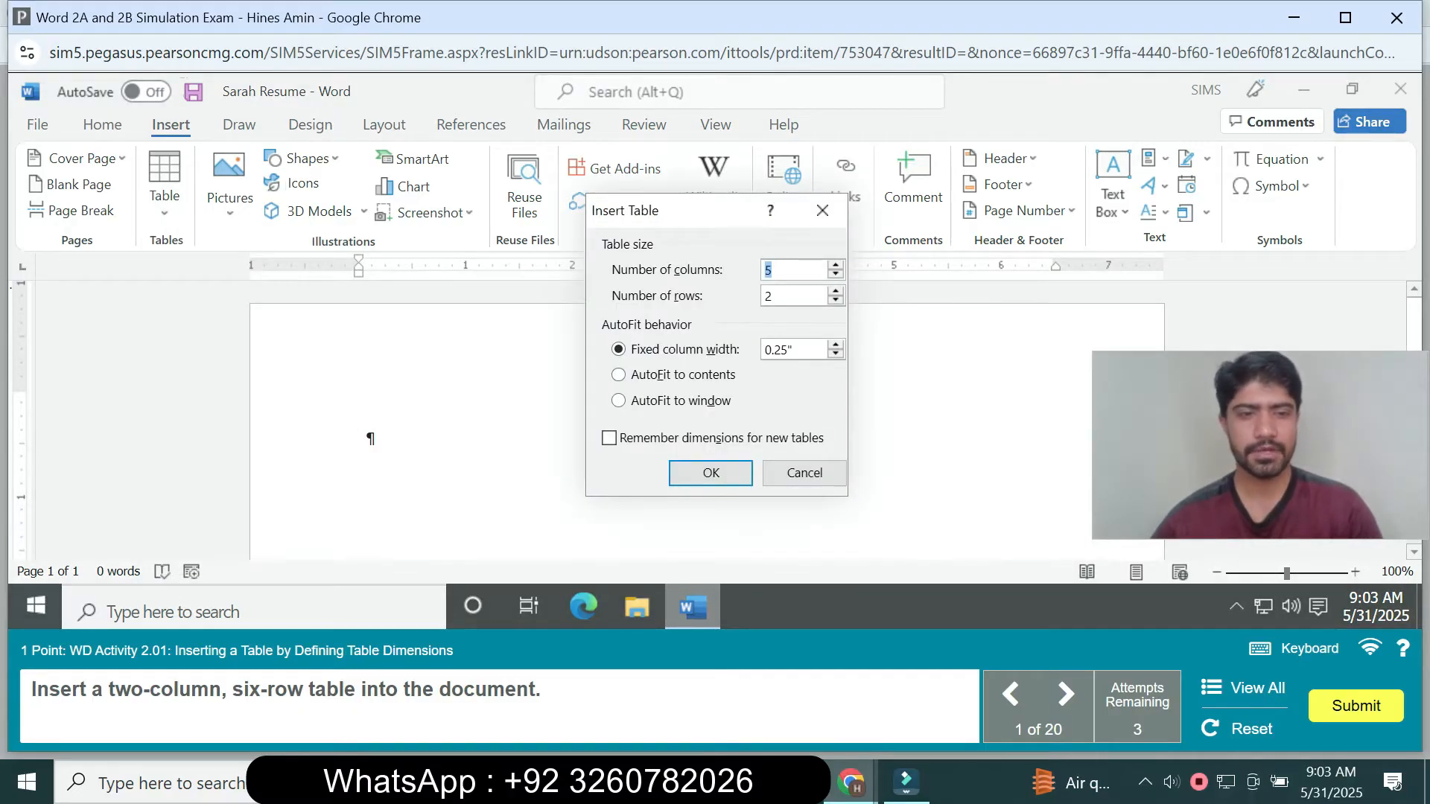
text(2)
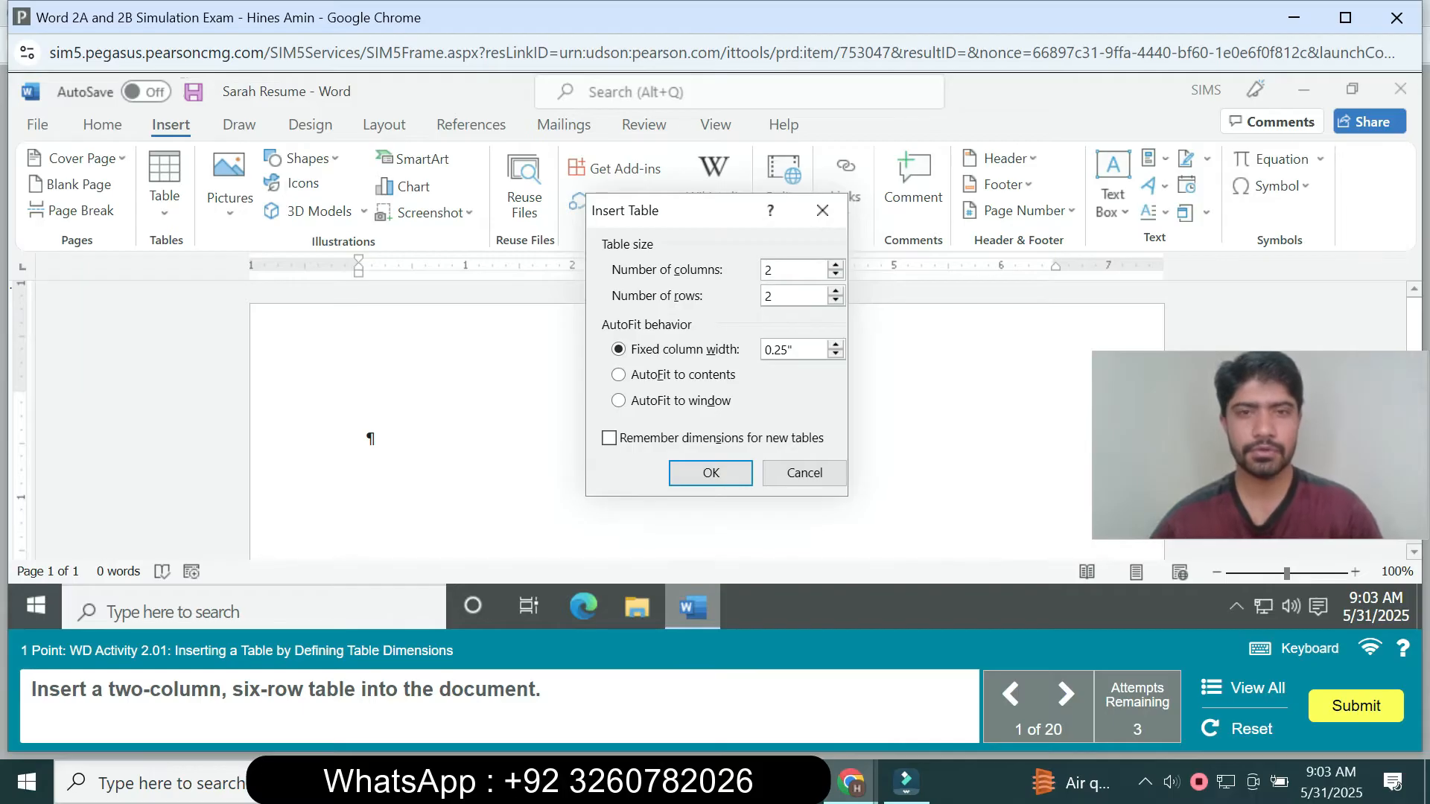
key(Tab)
text(6)
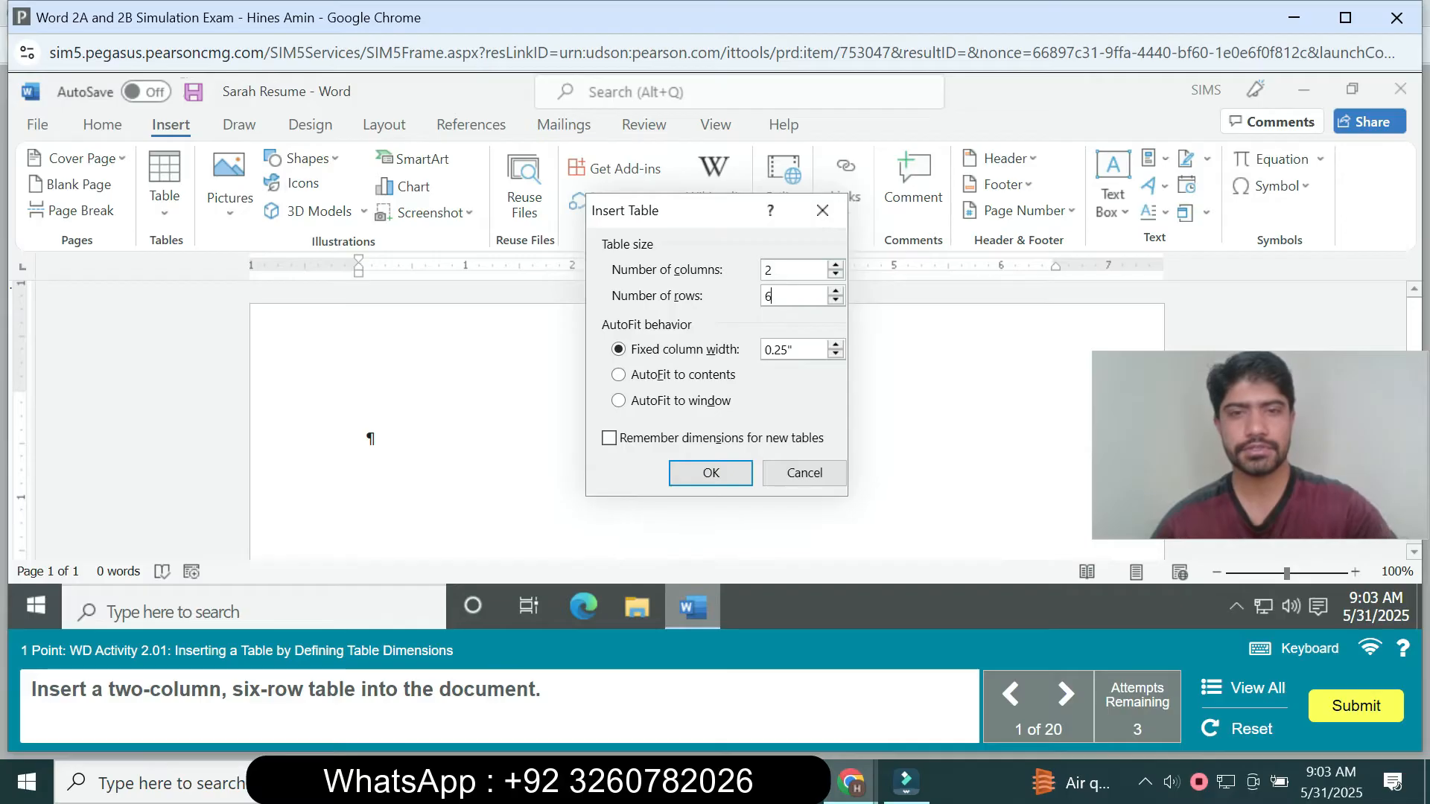
key(Return)
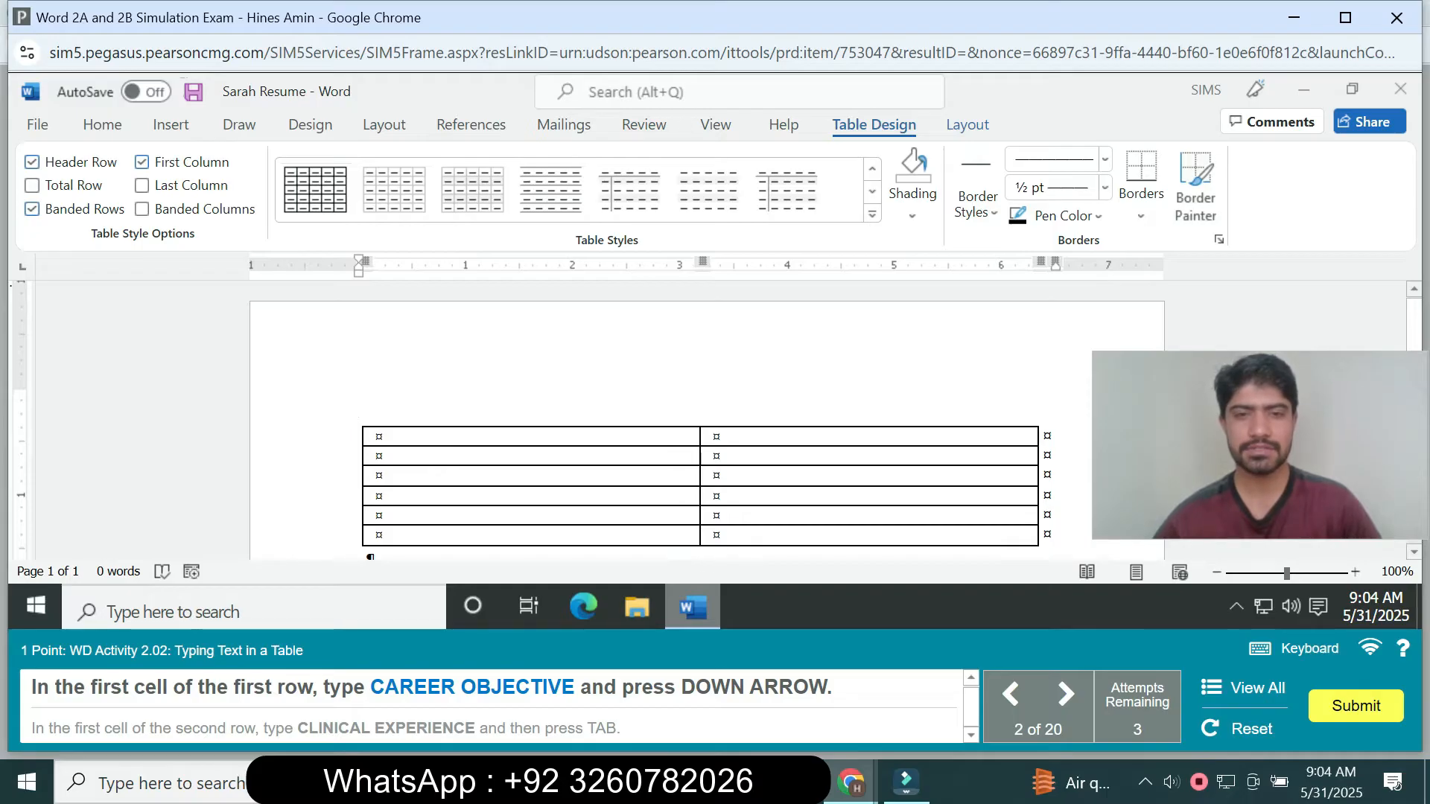
- Enter CAREER OBJECTIVE in the first cell of the table's first row and move to the cell below
key(ctrl+v)
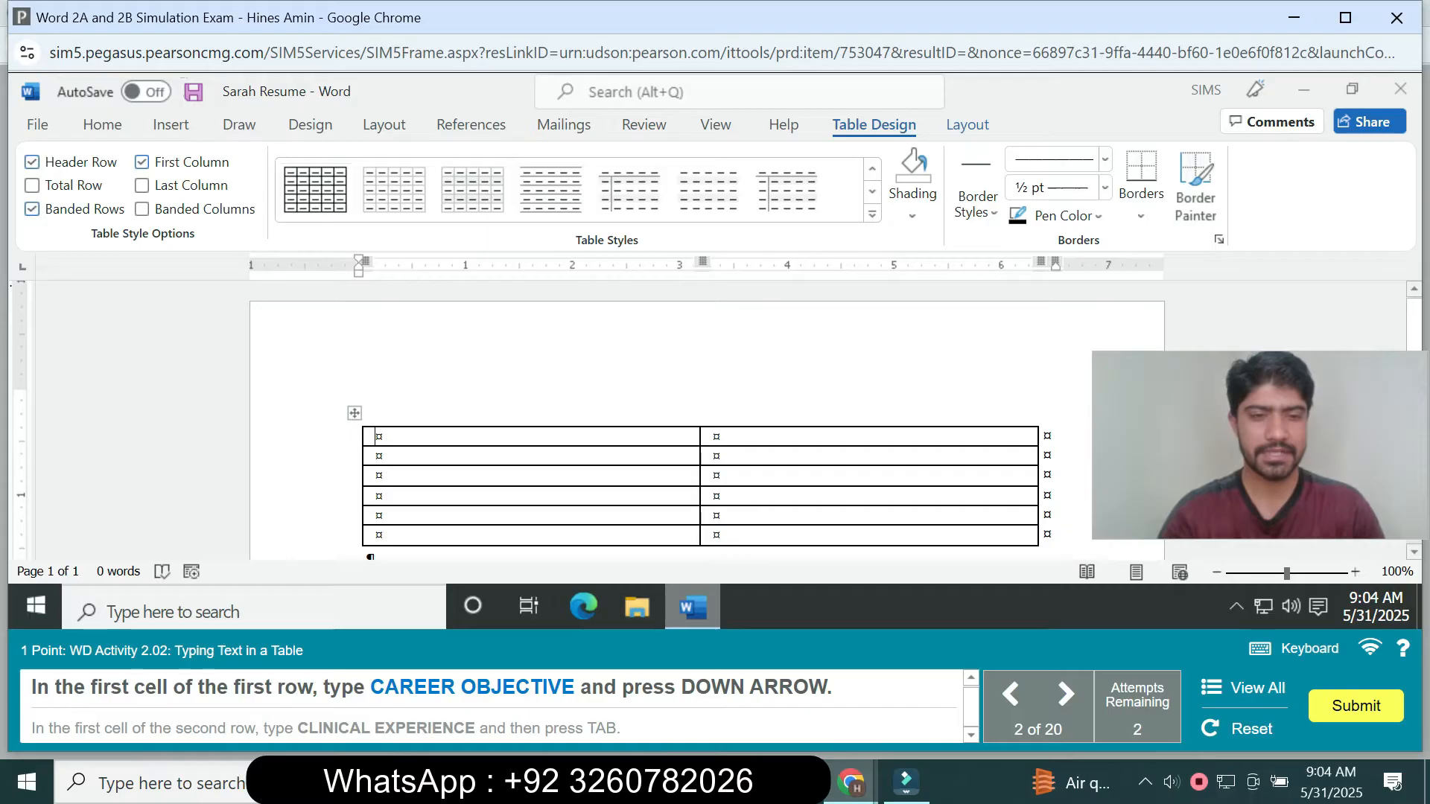
text(C)
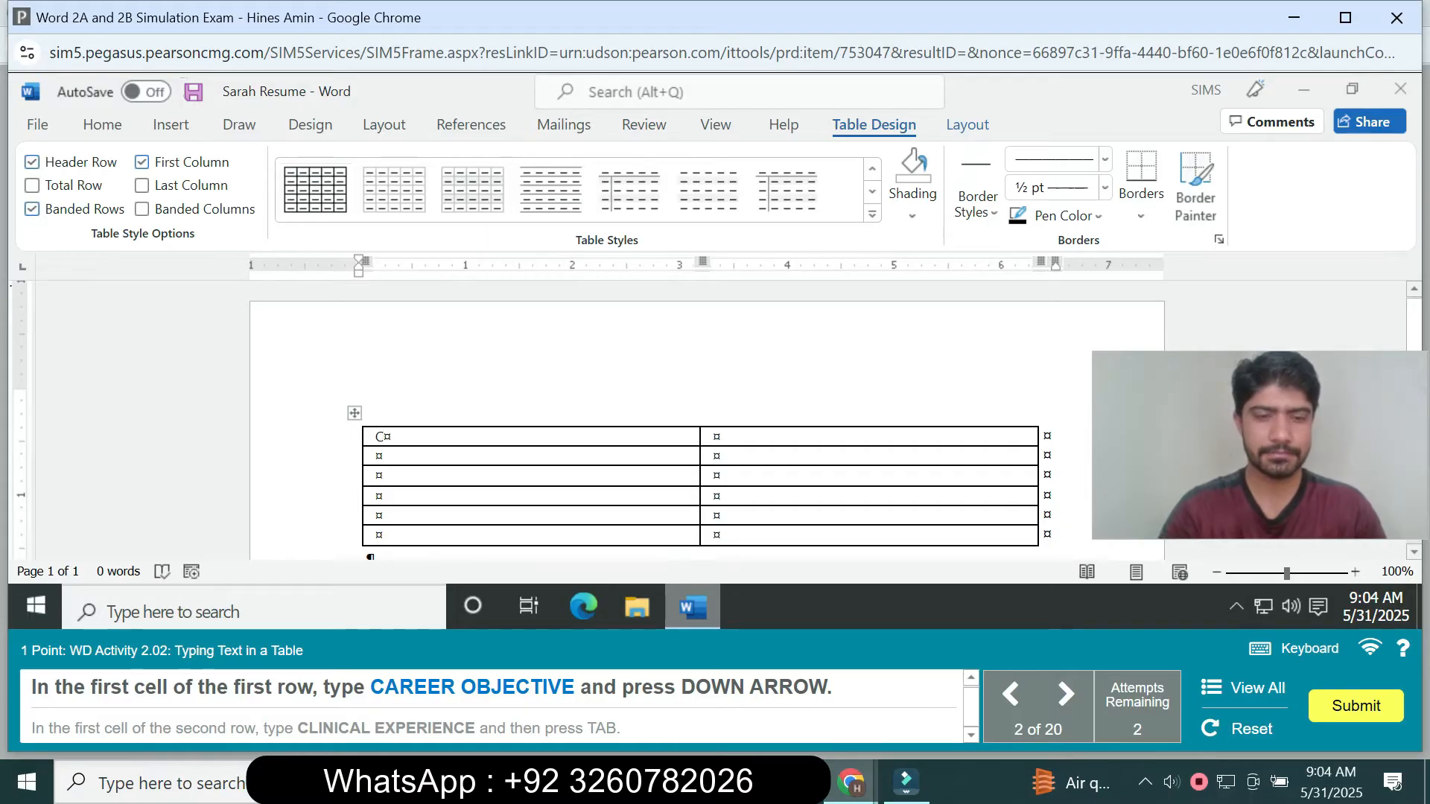
text(AR)
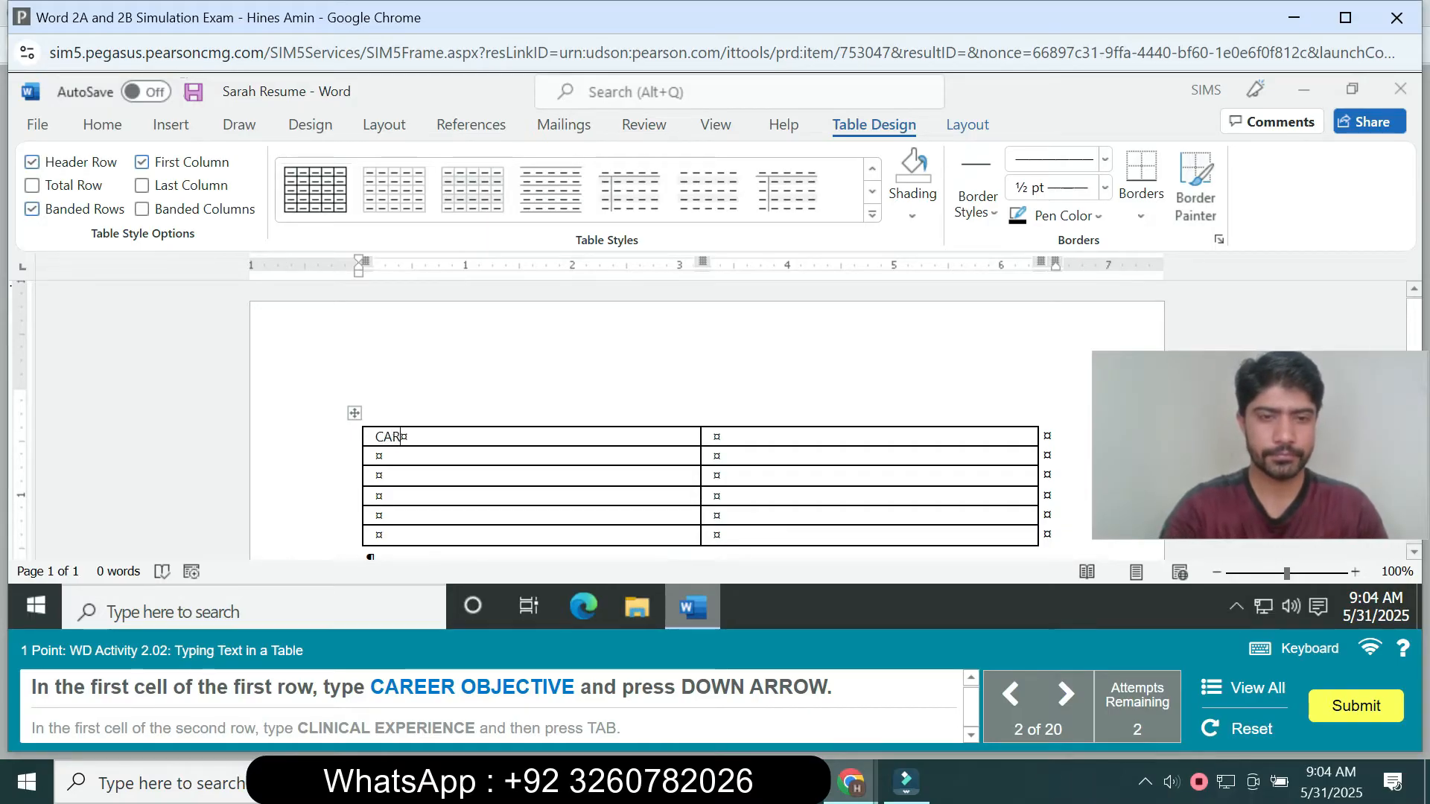
text(EER)
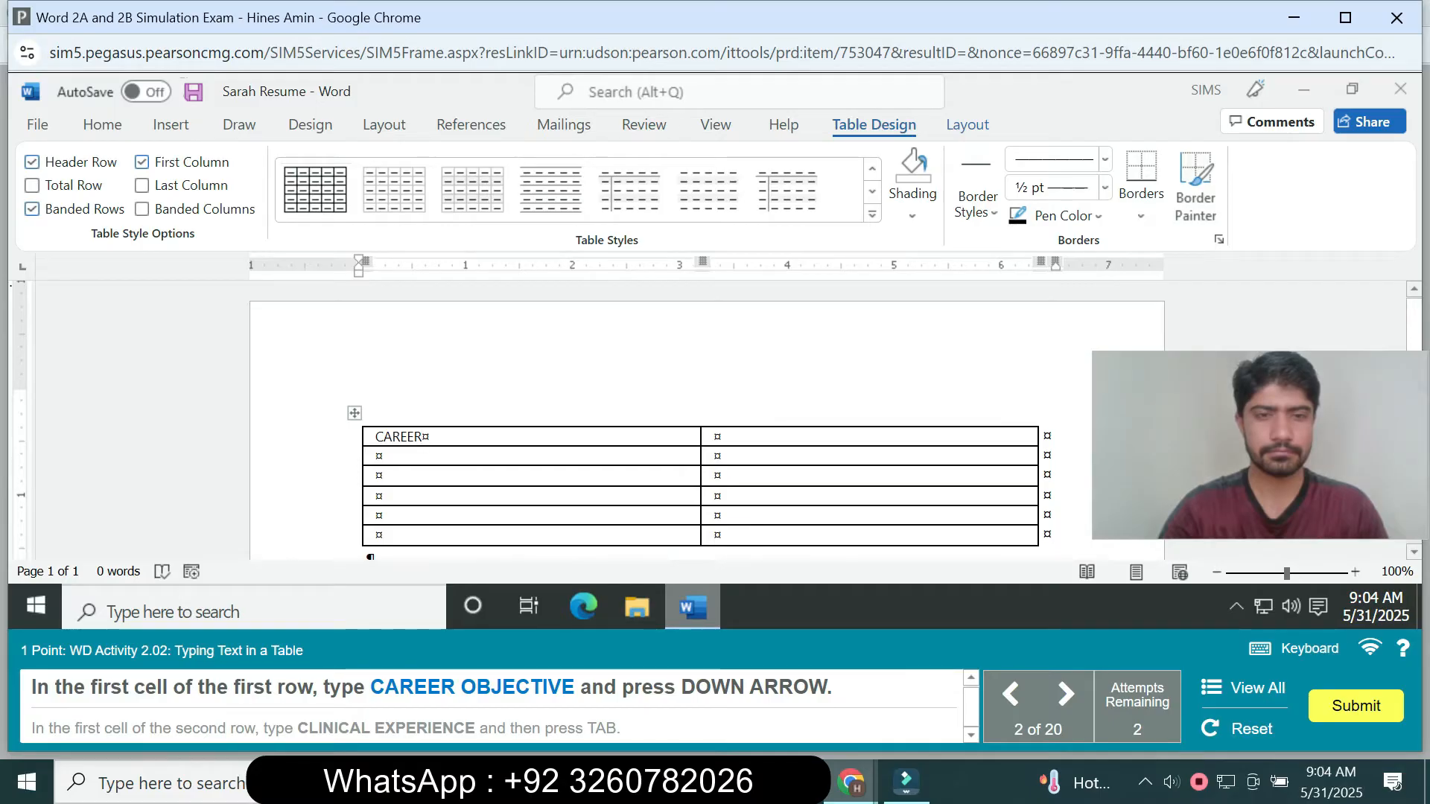
text(OBJ)
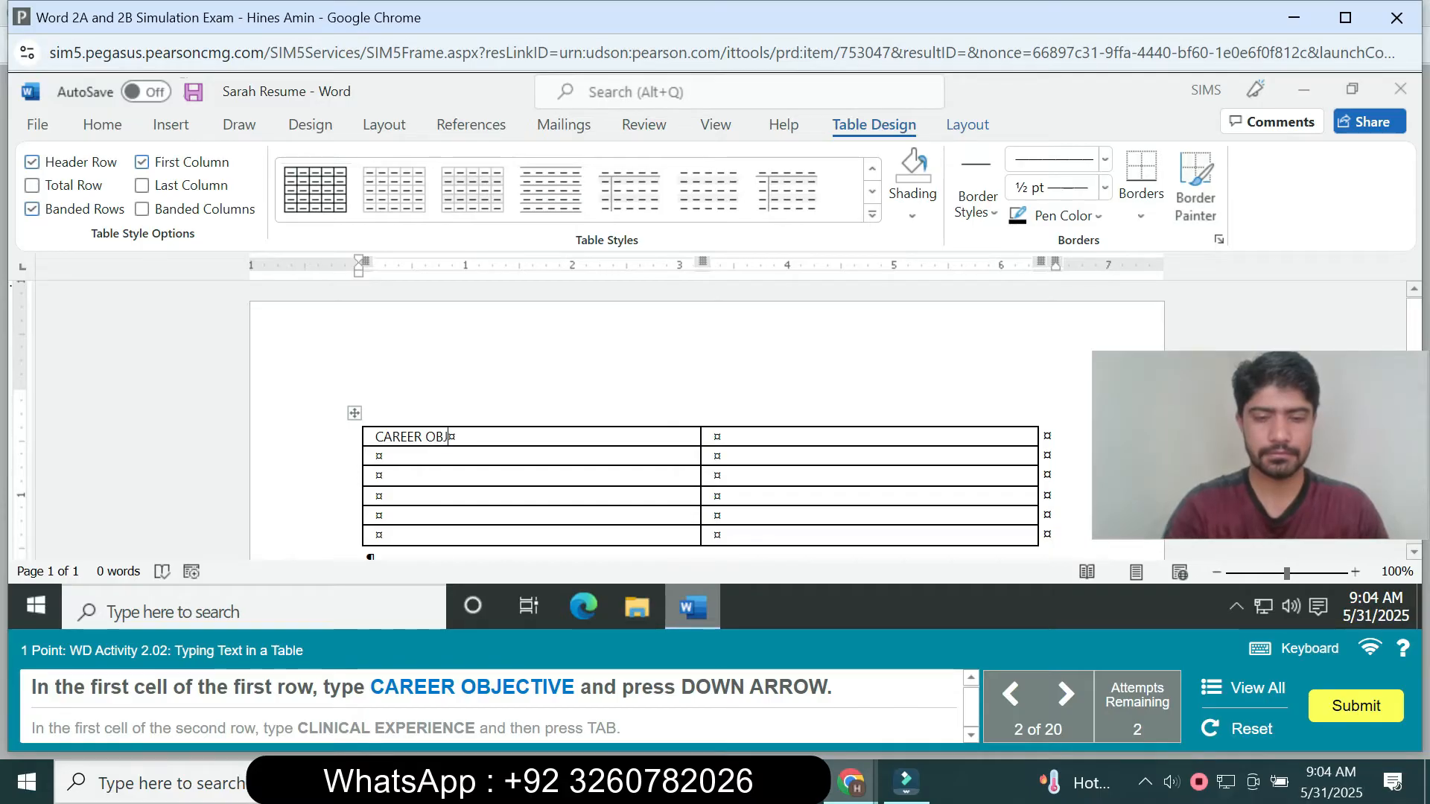
text(ECTIVE)
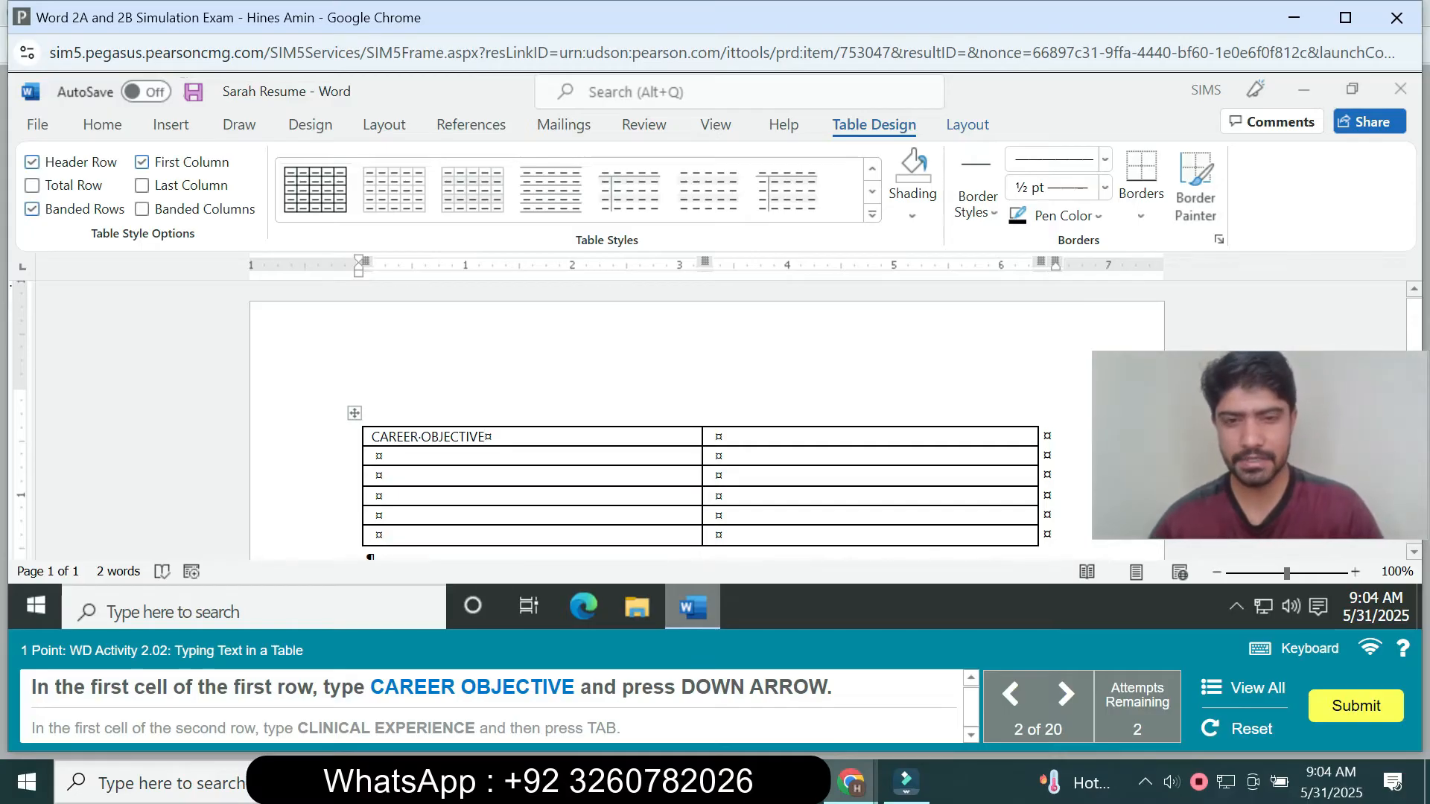
key(Down)
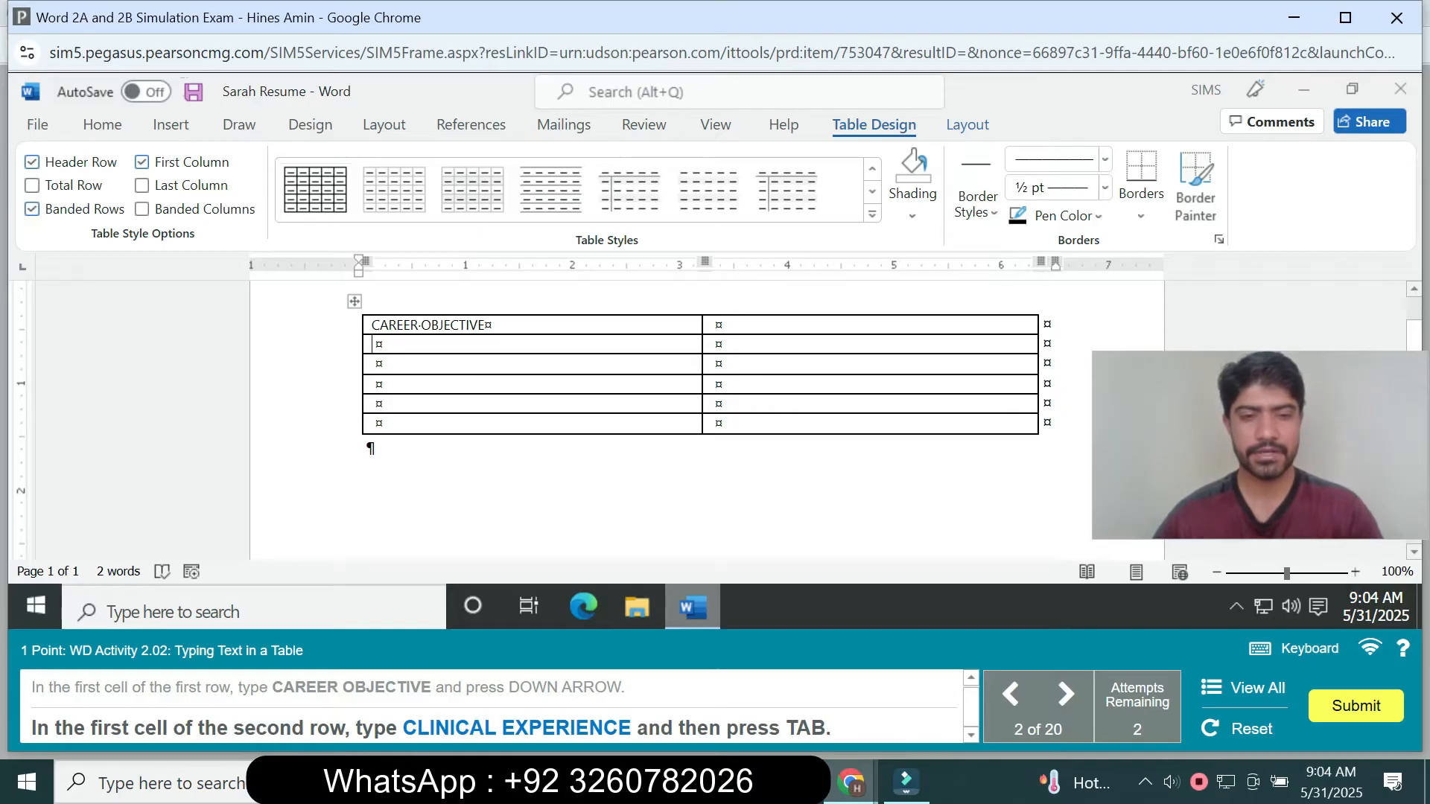
- Enter CLINICAL EXPERIENCE in the first cell of the second row and move to the next cell
text(C)
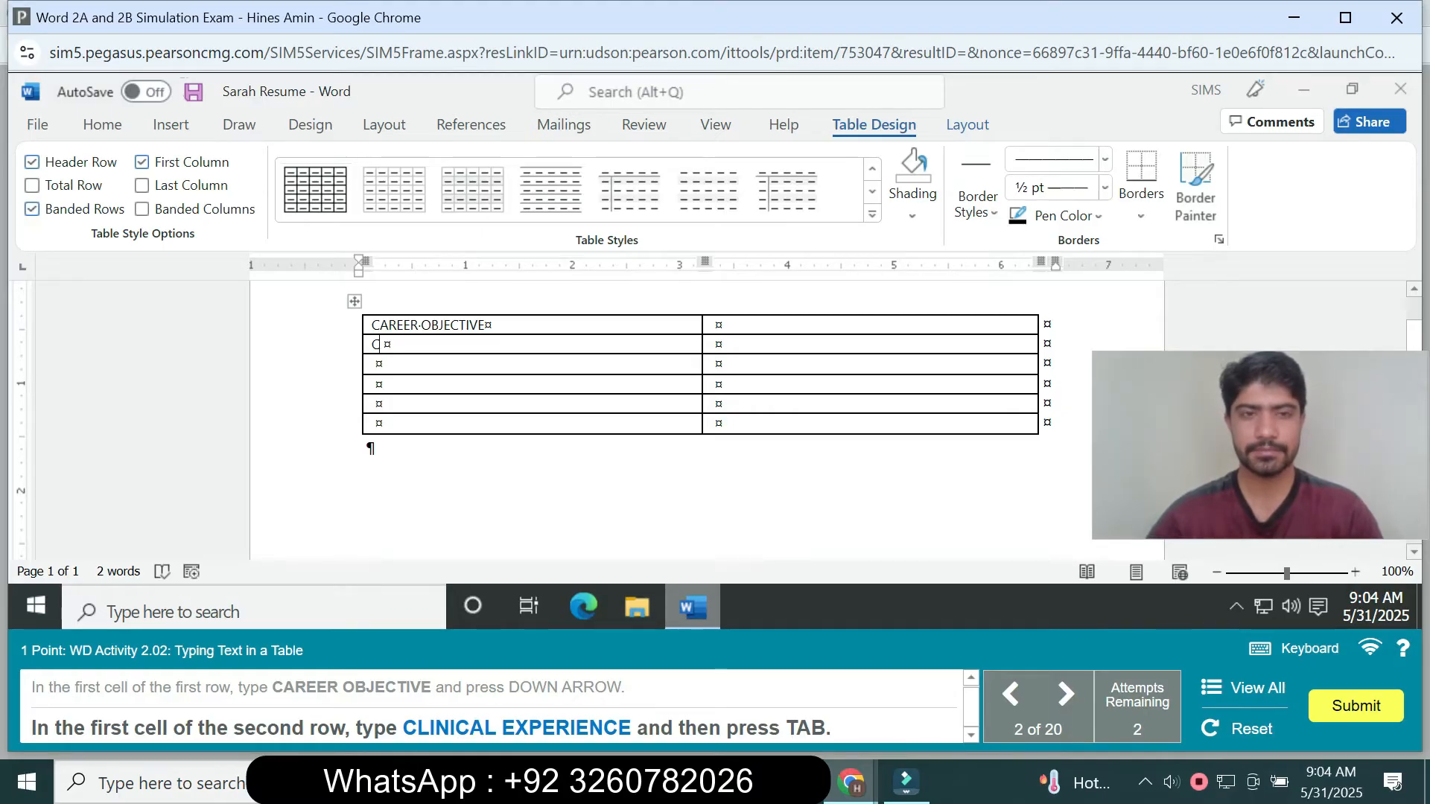
text(LI)
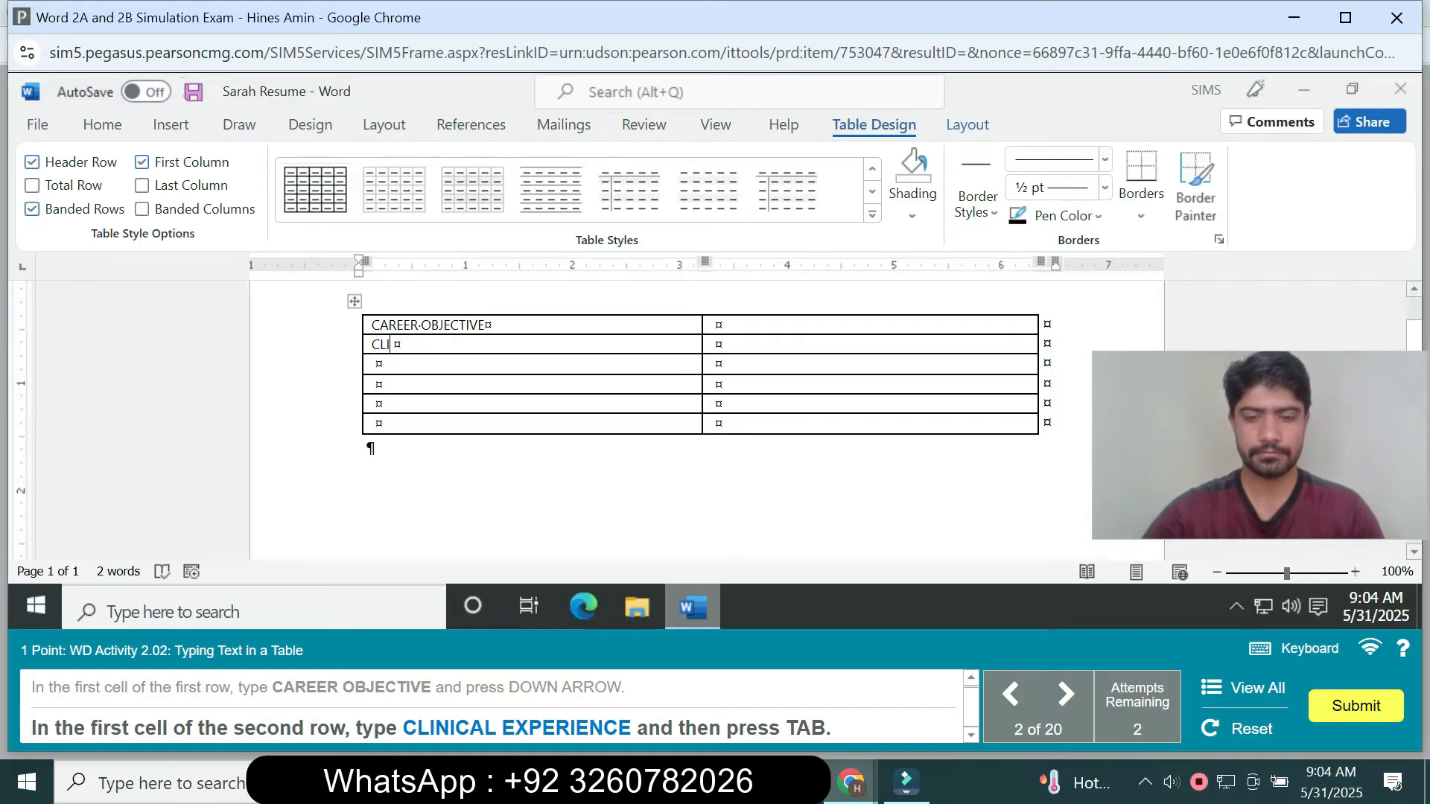
text(NIC)
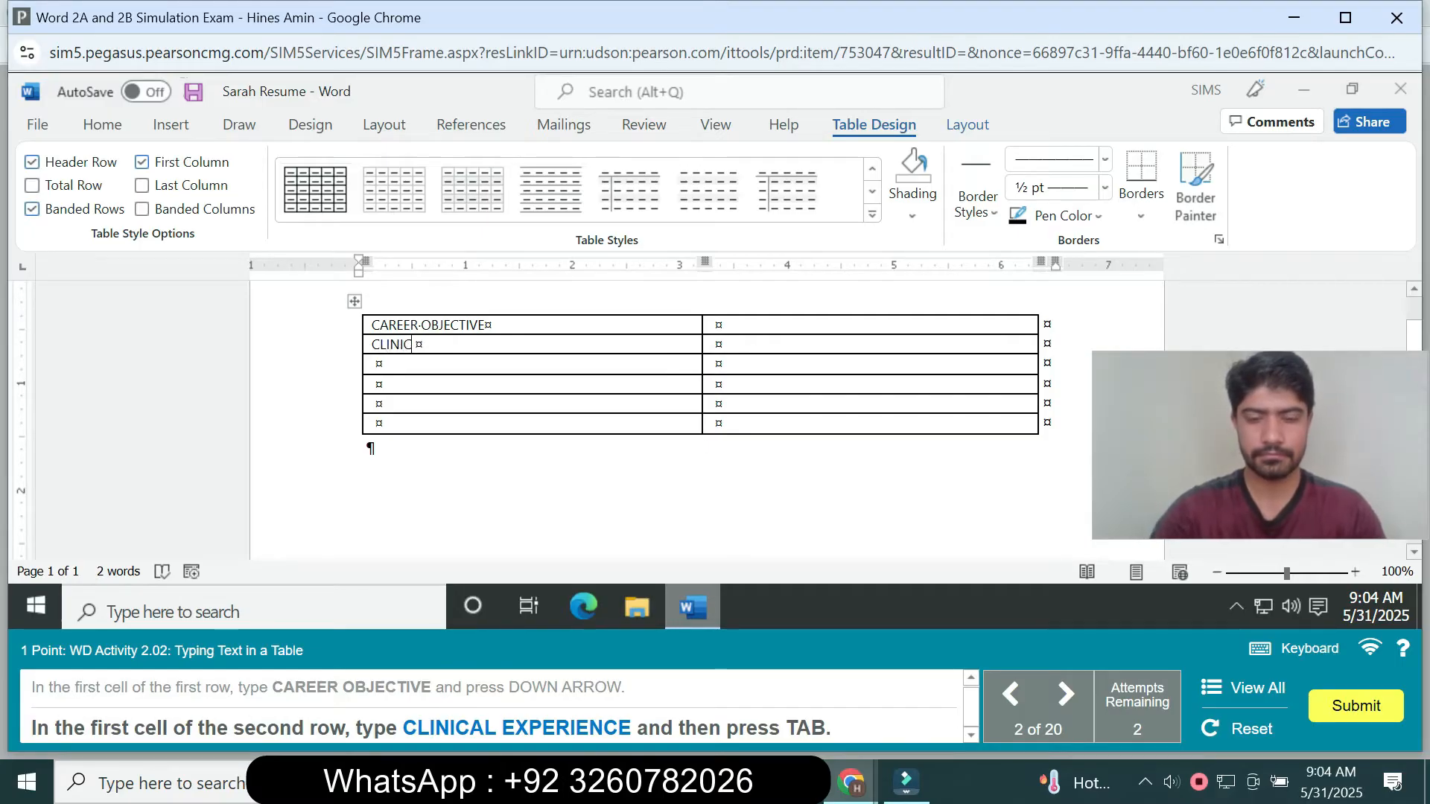
text(AL )
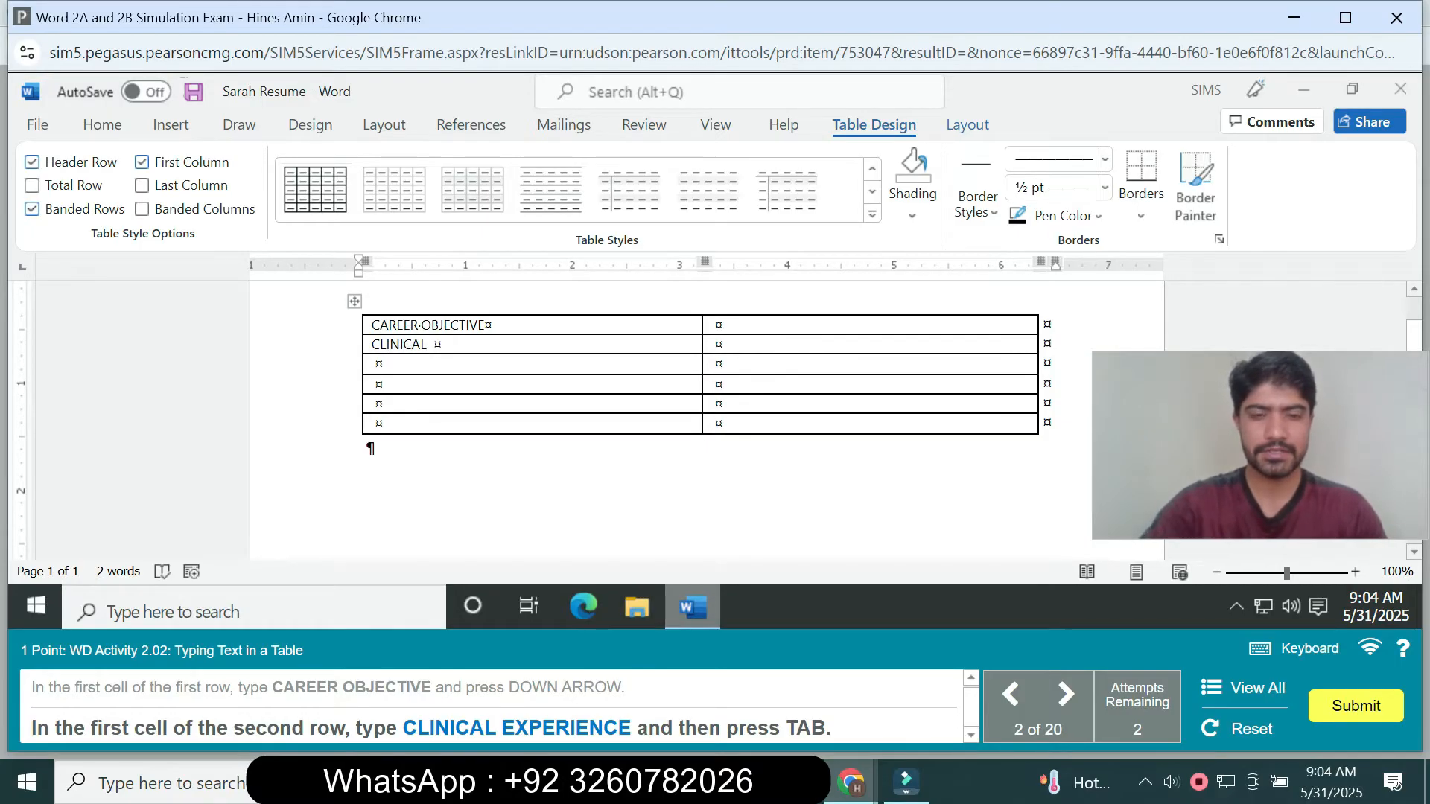
text(EX)
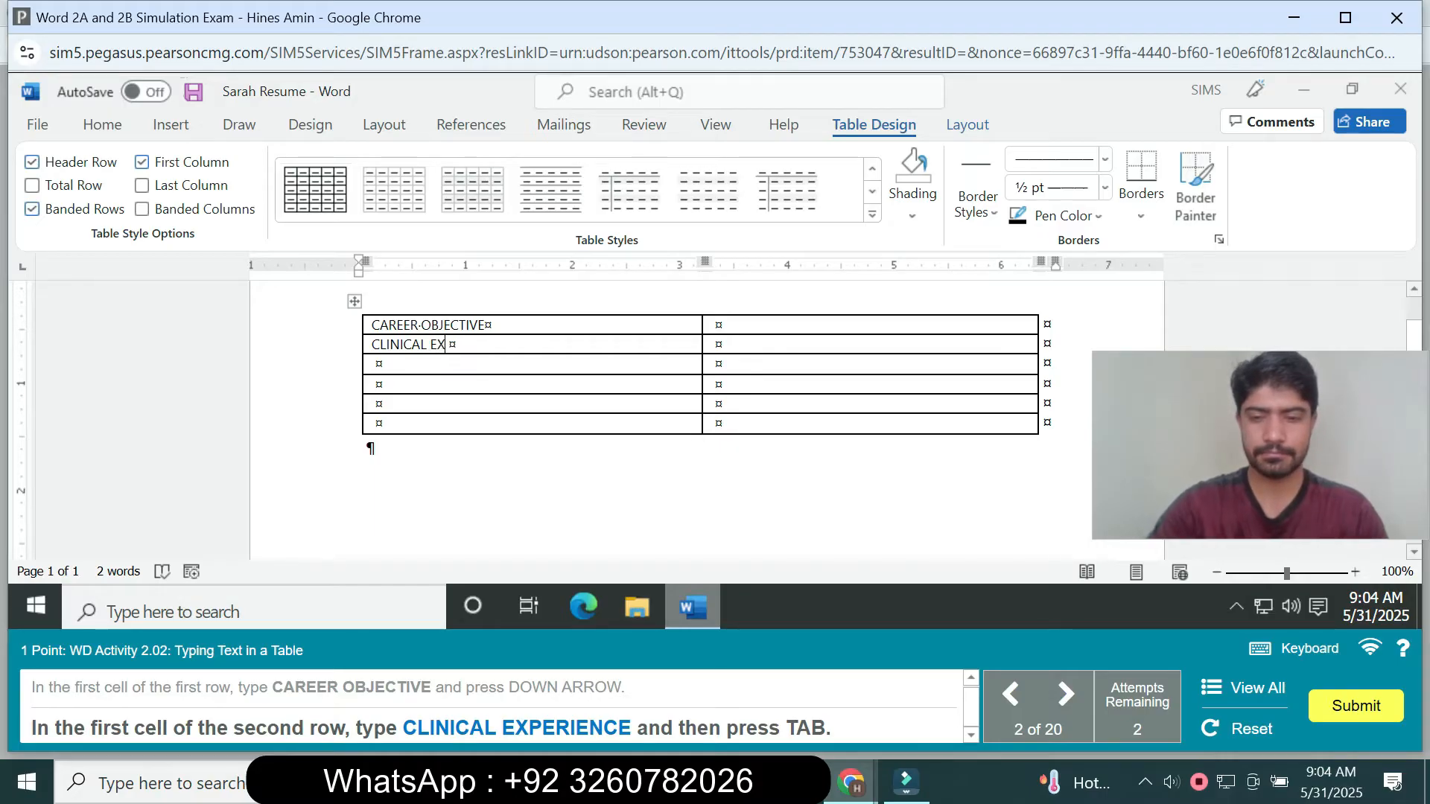
text(PE)
text(R)
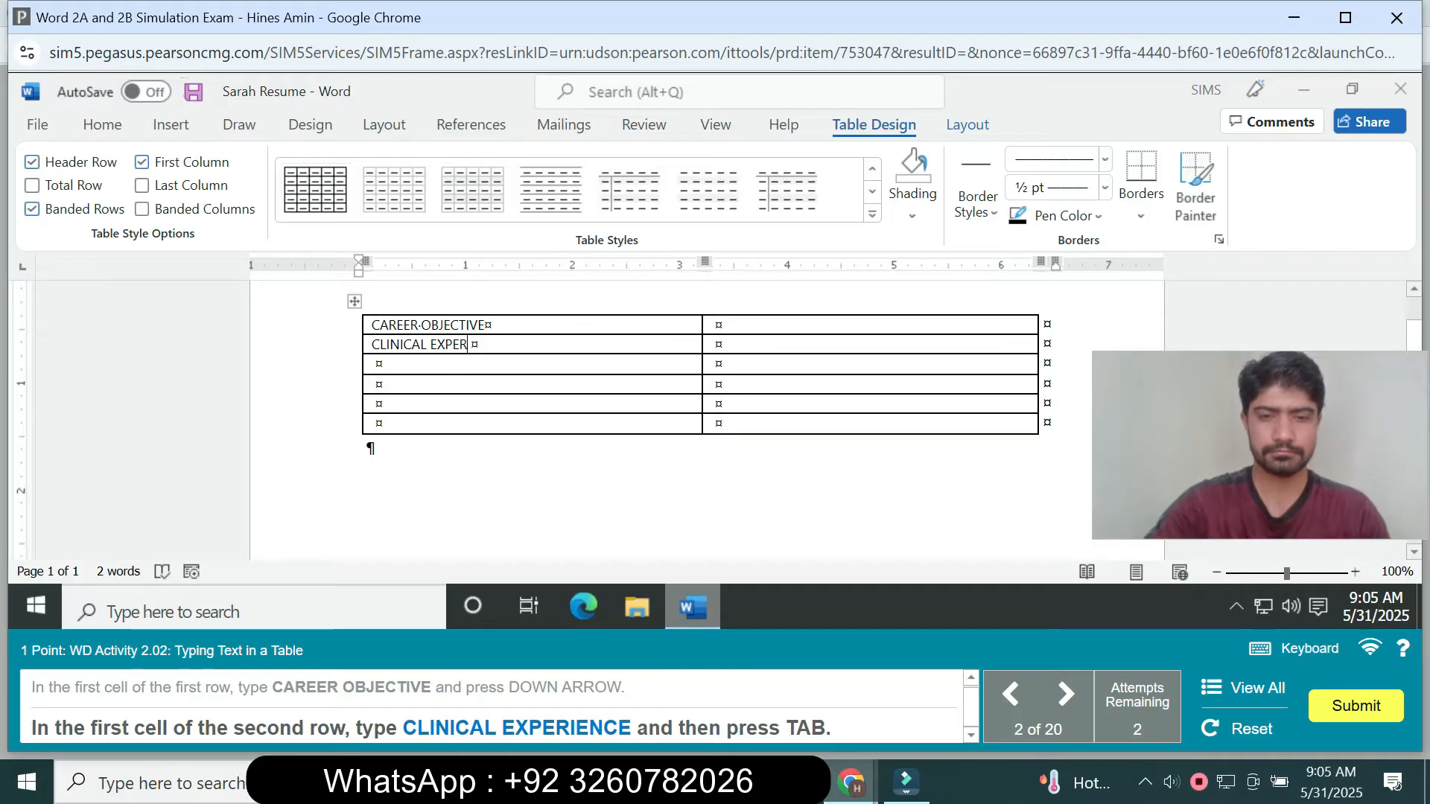
text(IE)
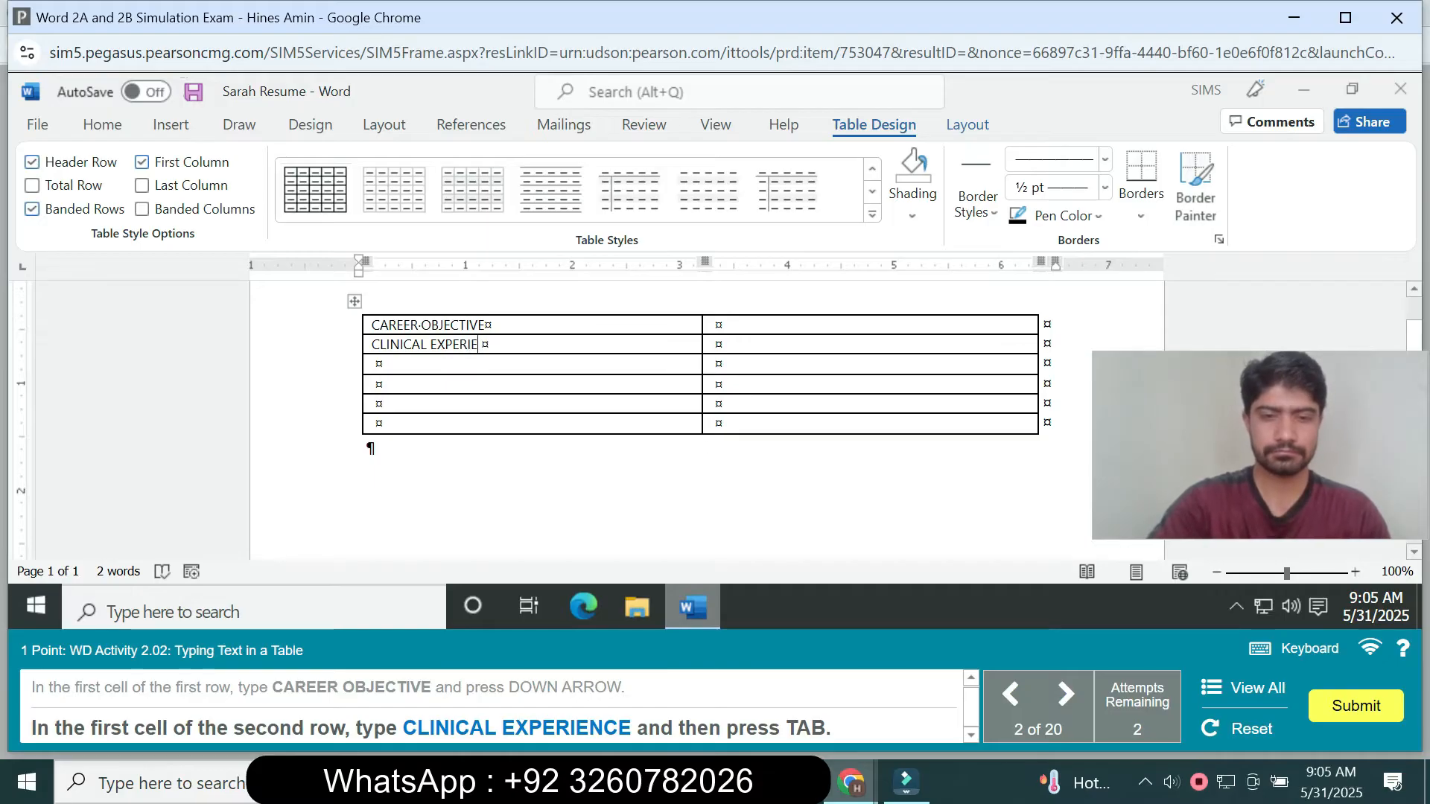
text(NCE)
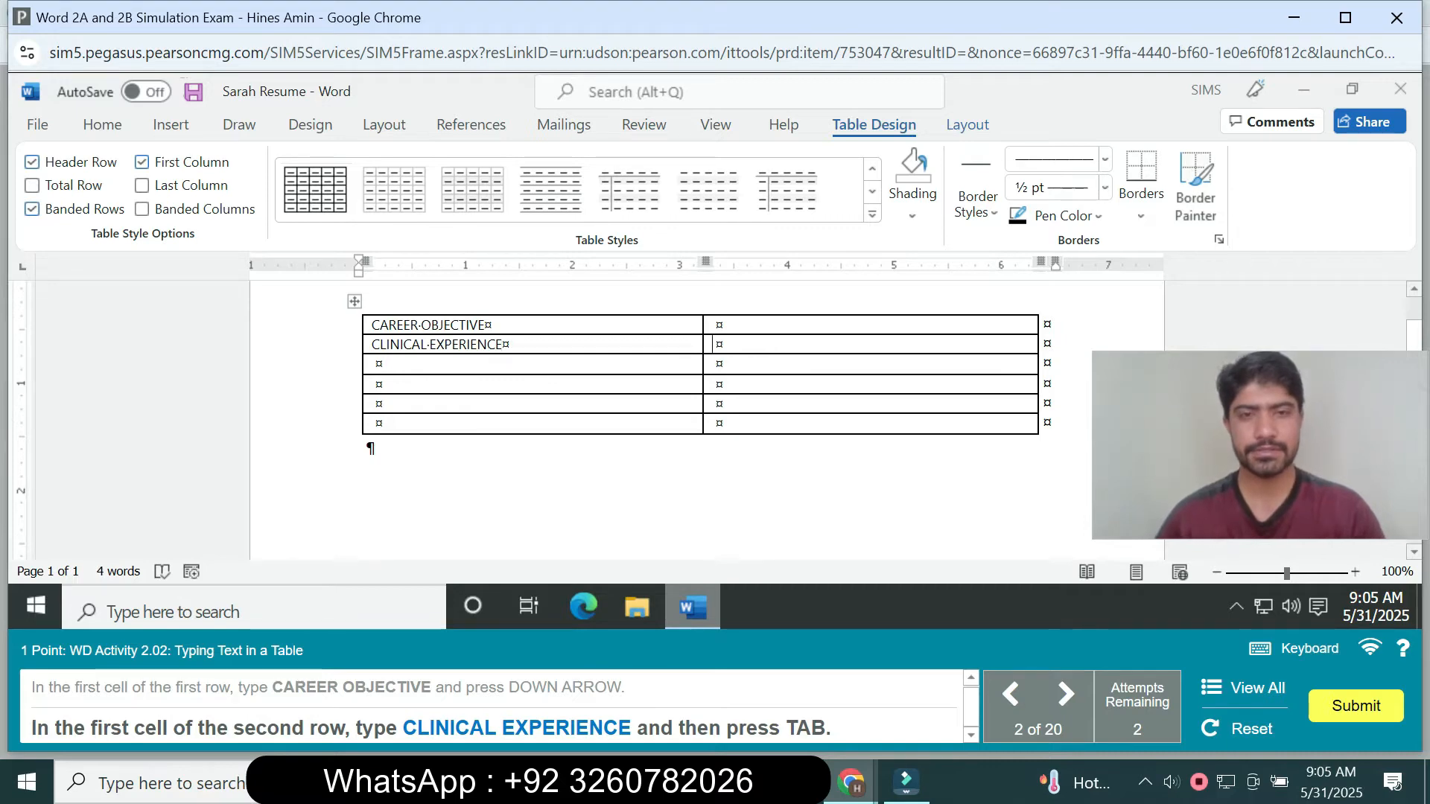
key(Tab)
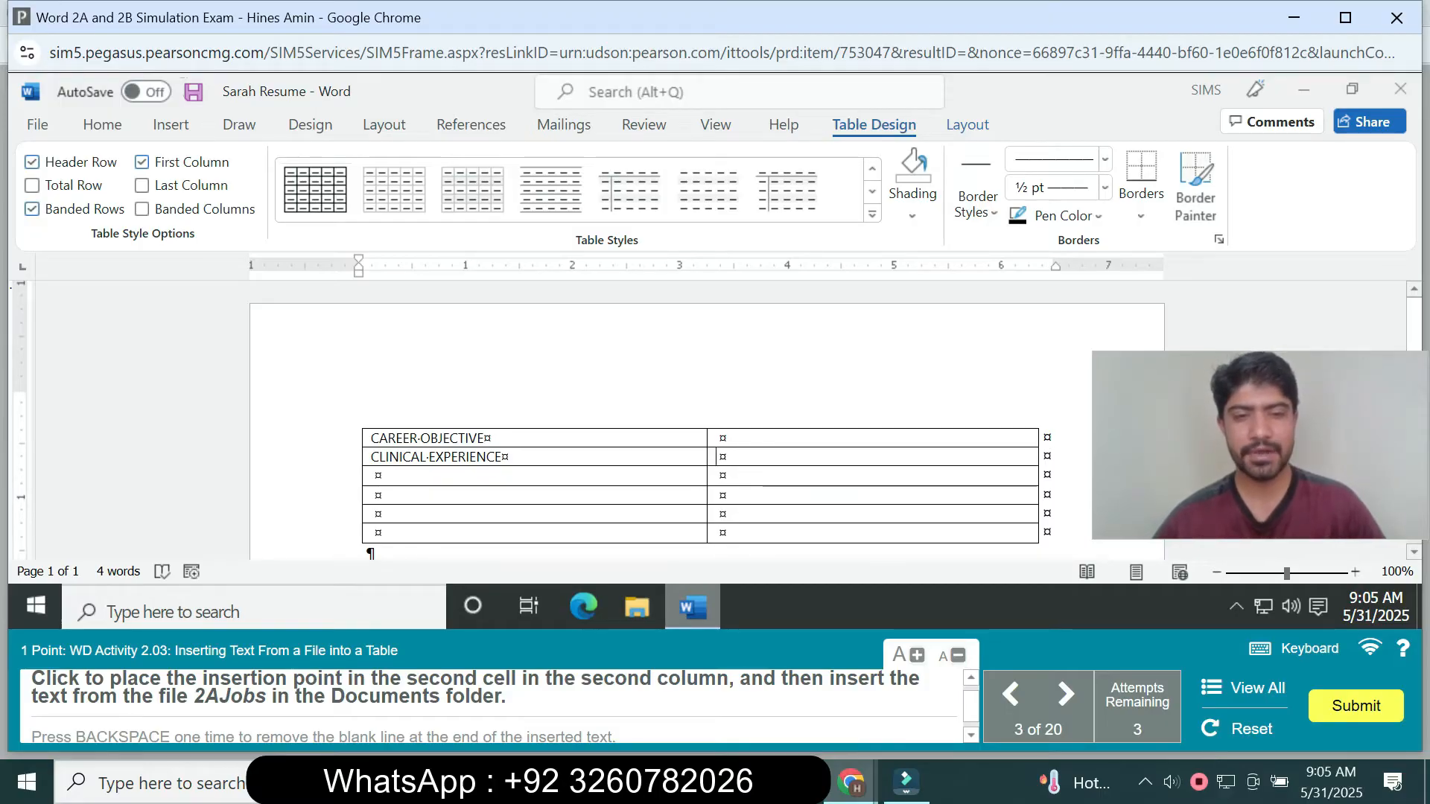
- Insert the text from 2AJobs.docx in the Documents folder into the second column's second cell and remove the blank line at its end
click(722, 456)
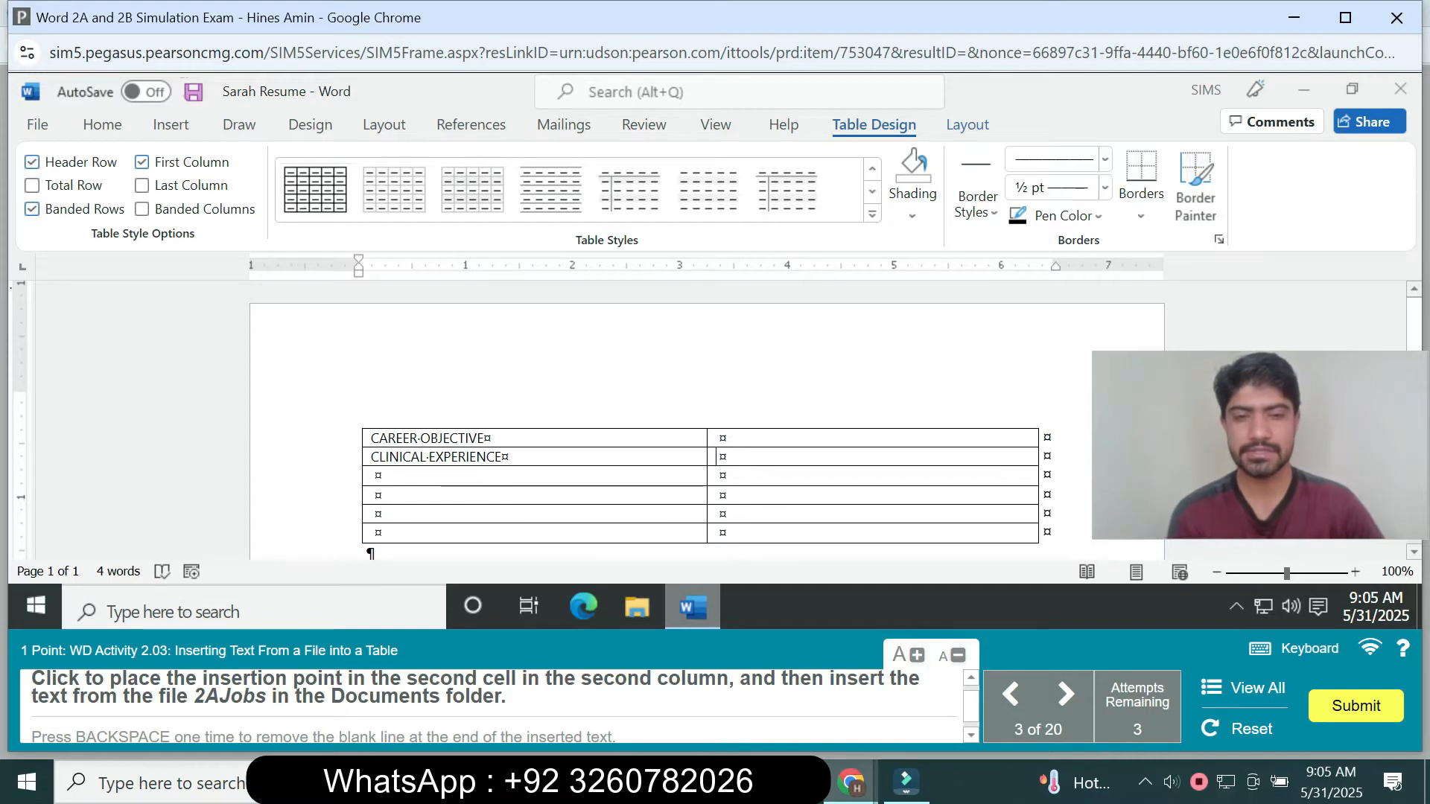
mouse_move(692, 607)
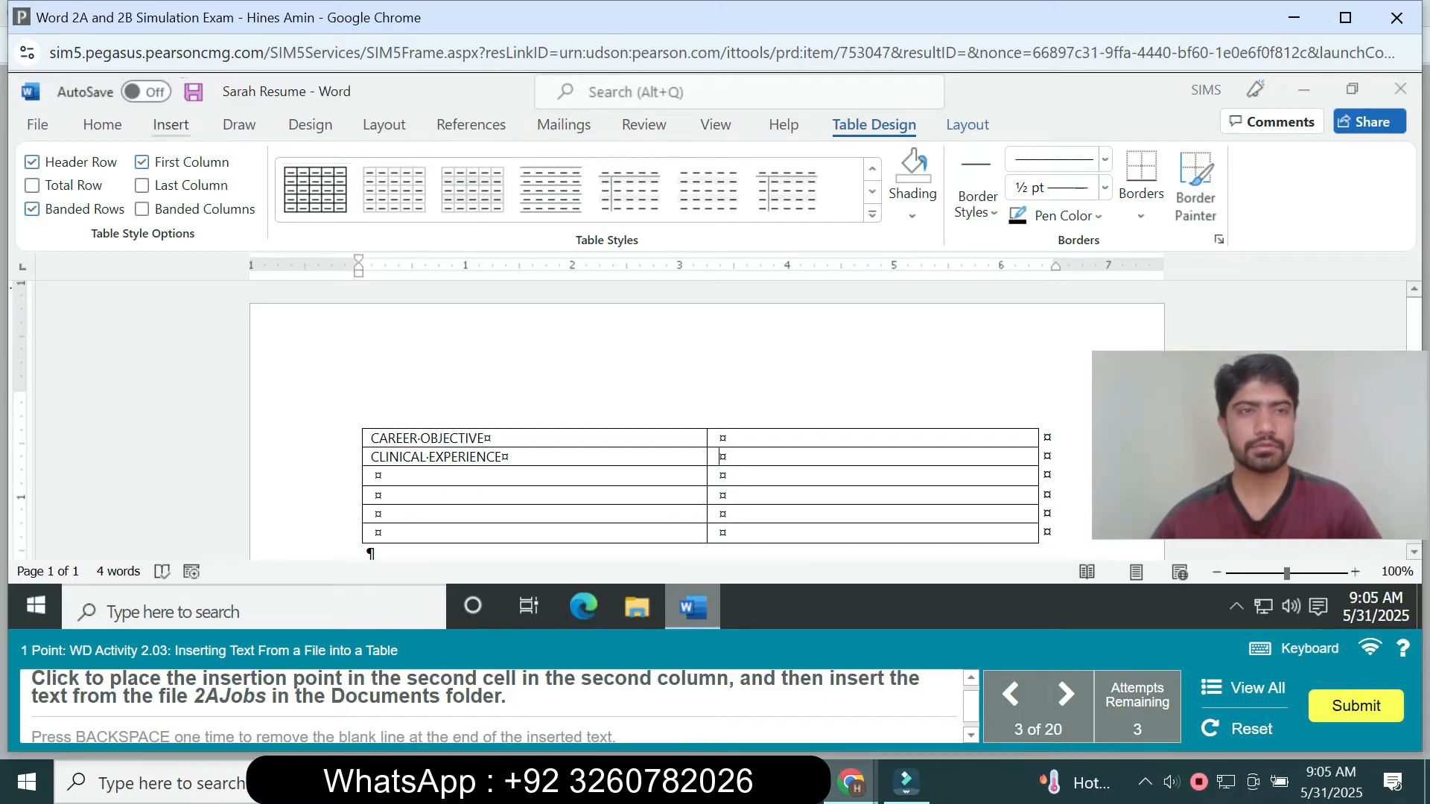
click(170, 125)
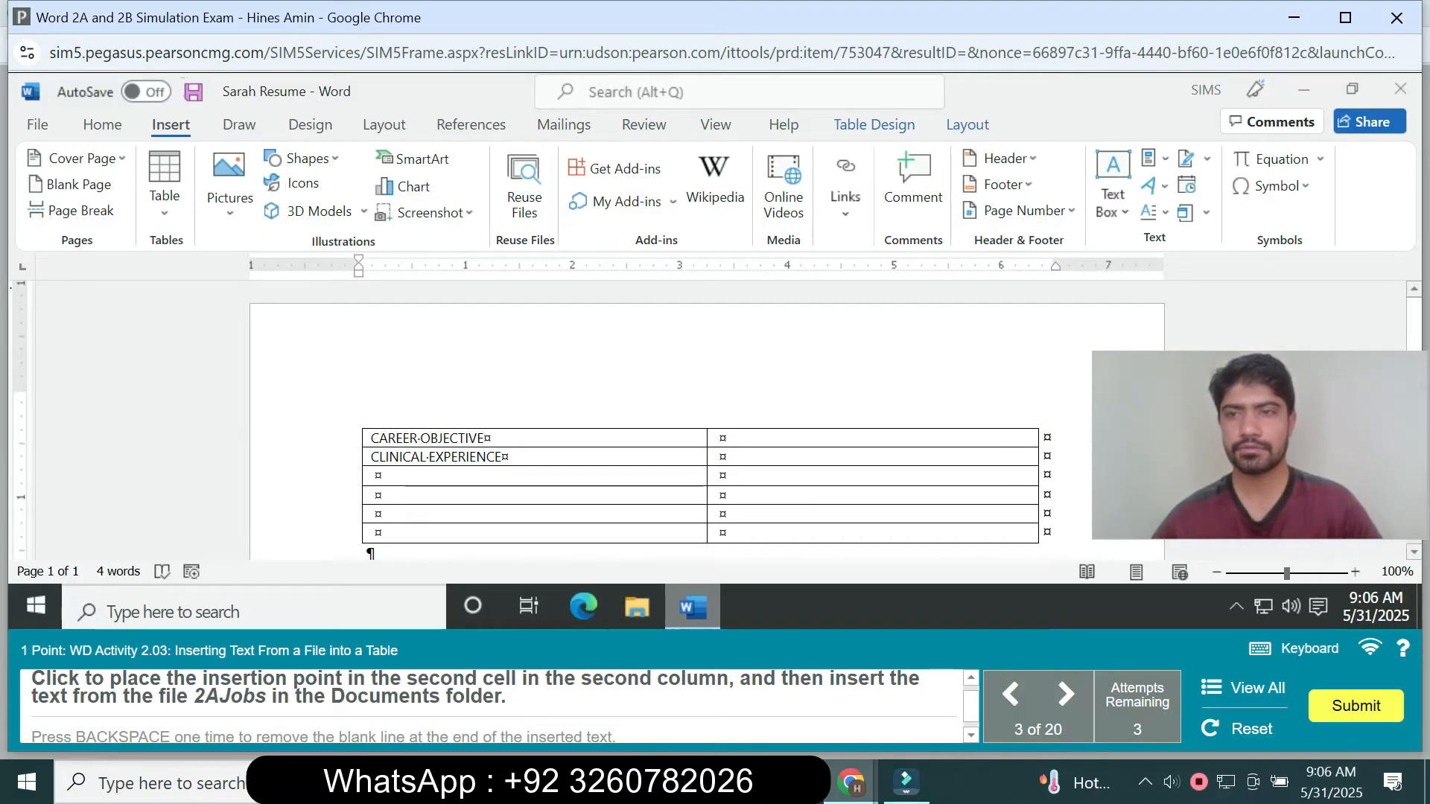
click(1206, 212)
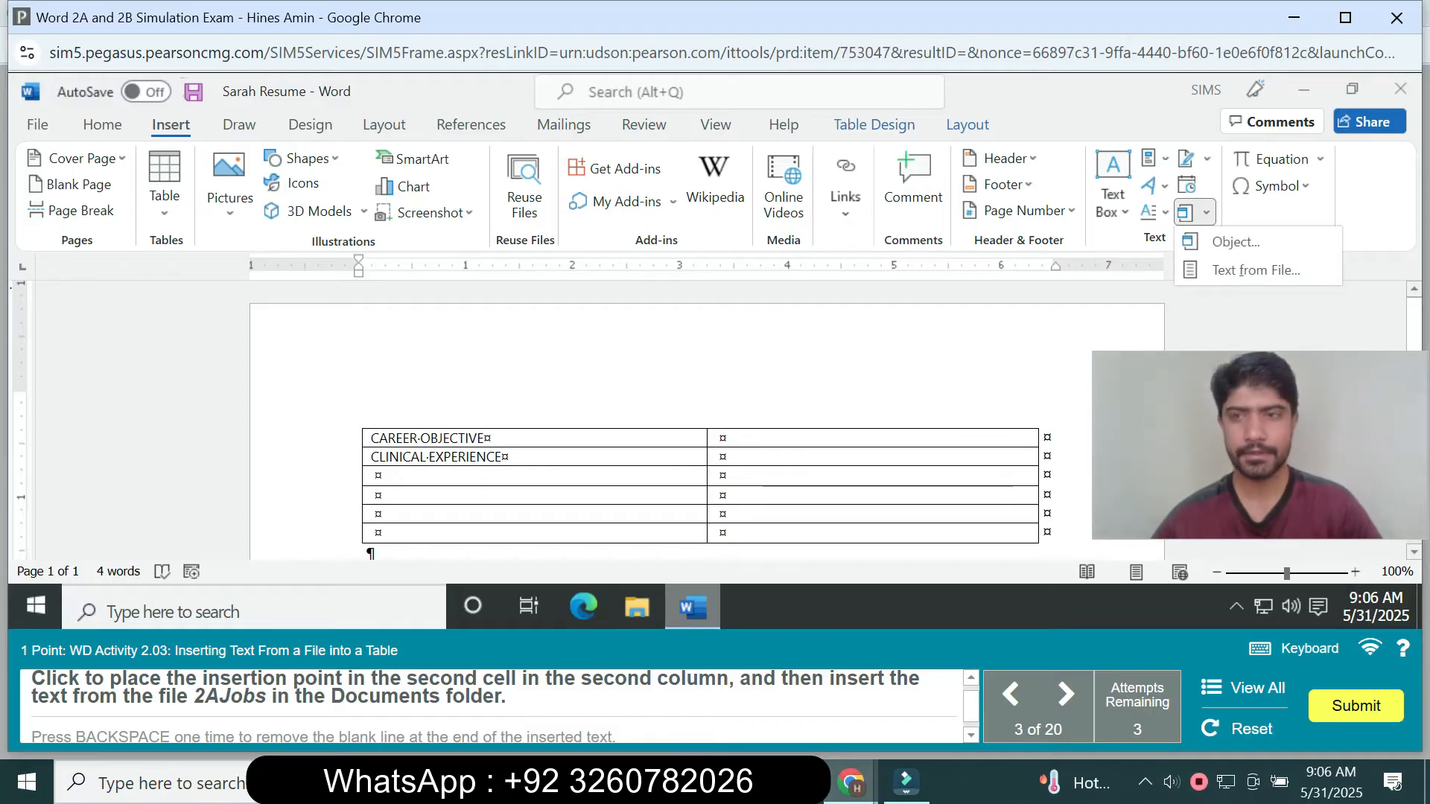
click(1237, 269)
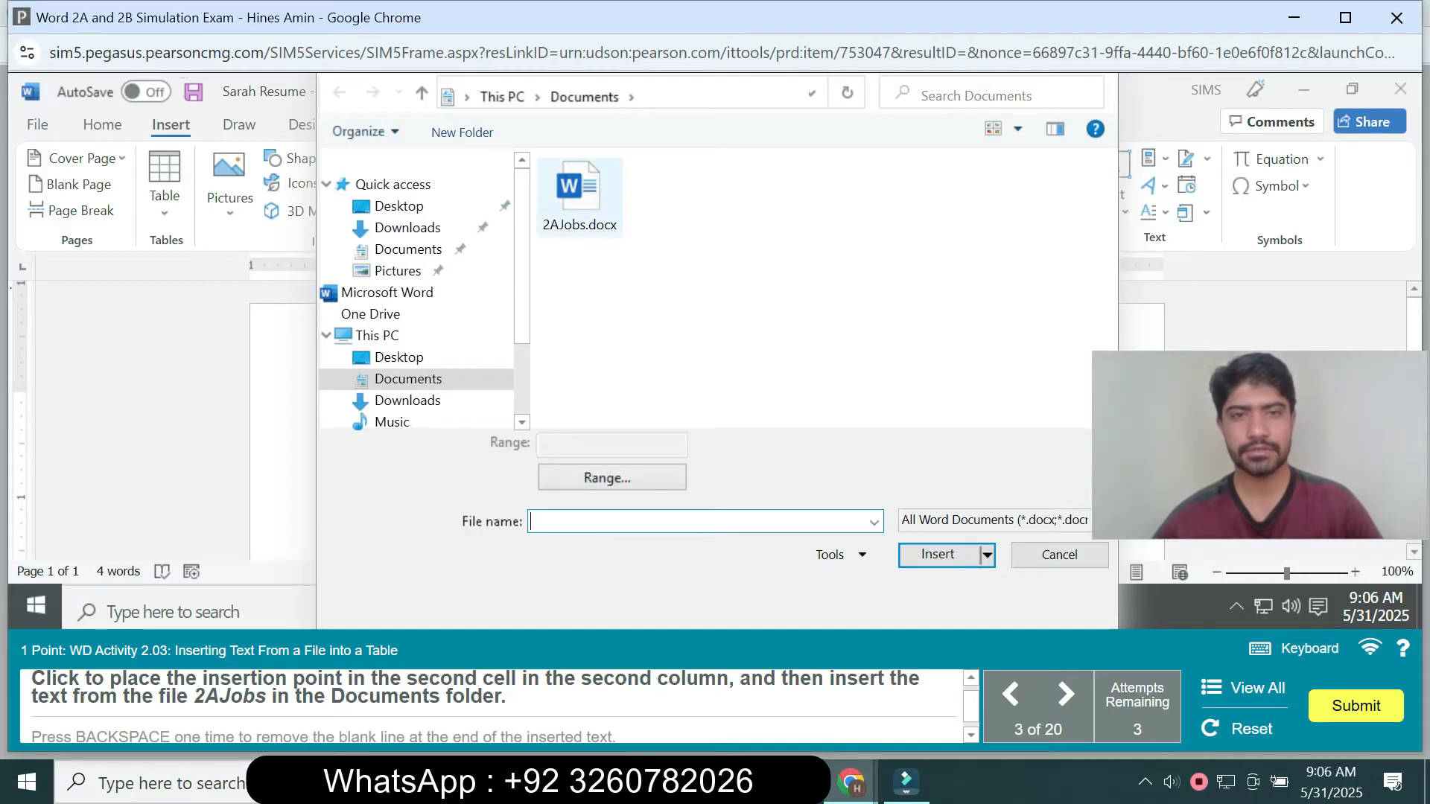
click(580, 197)
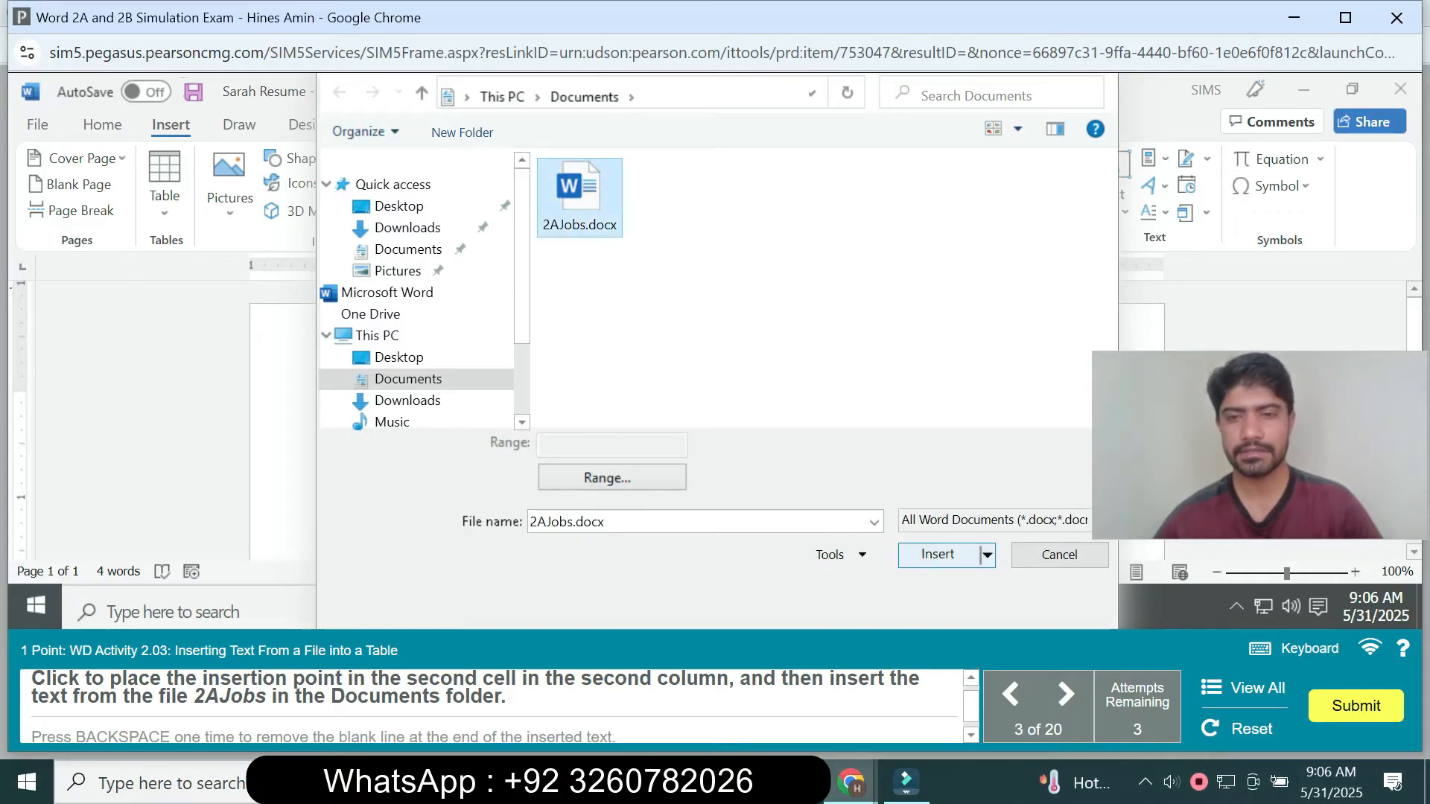
click(938, 554)
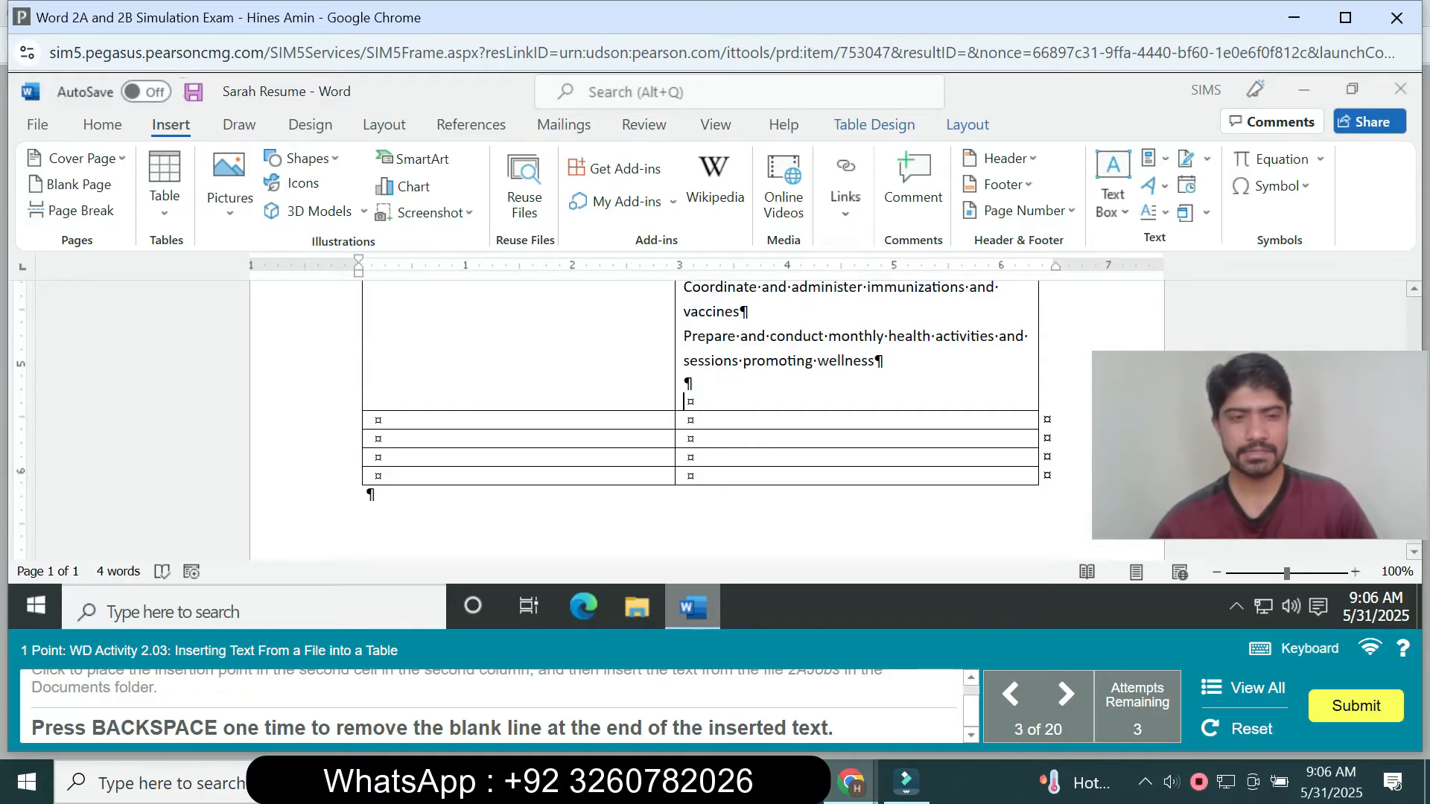
key(BackSpace)
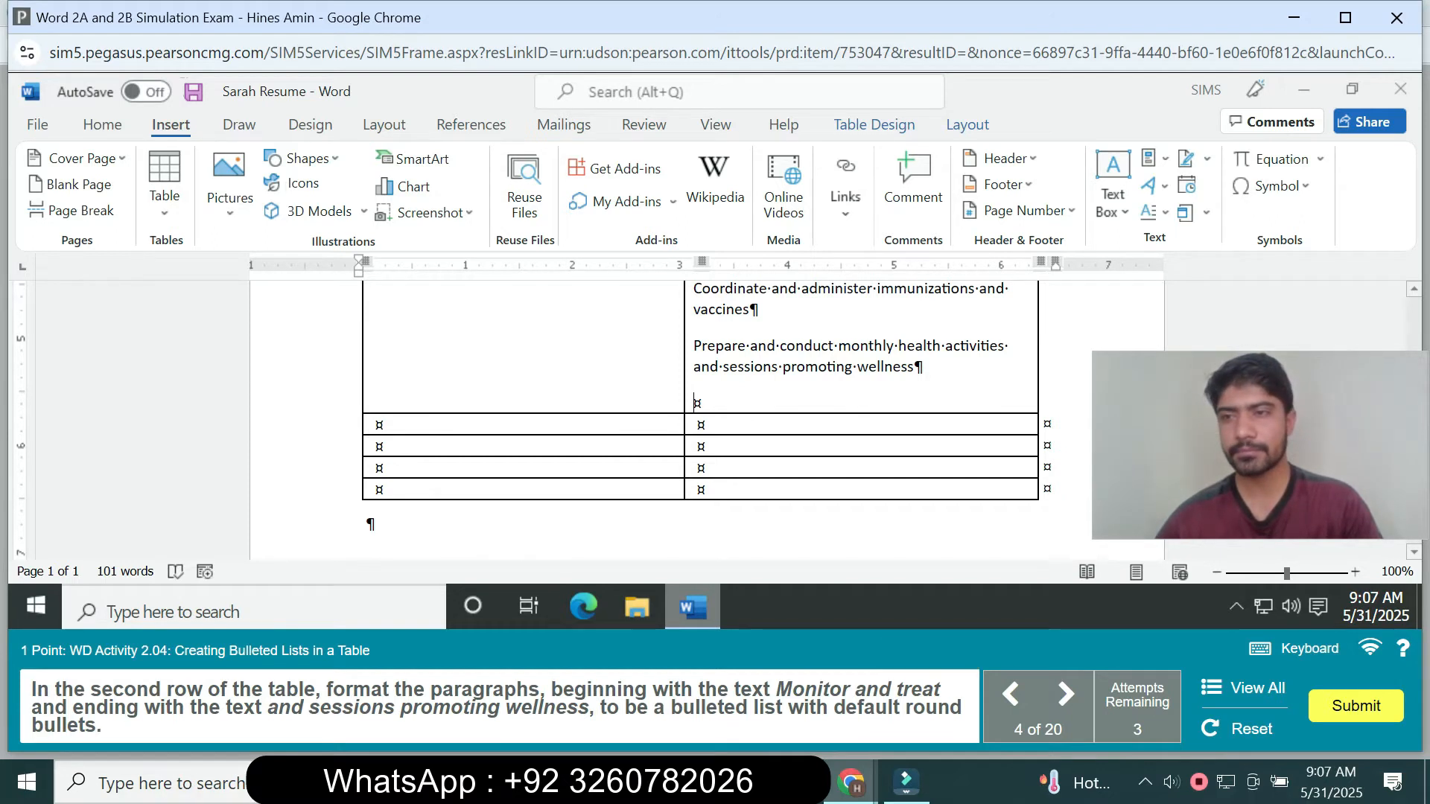
- Examine the second row's job text to locate the paragraphs from "Monitor and treat" through "and sessions promoting wellness"
scroll(700, 418, up, 10)
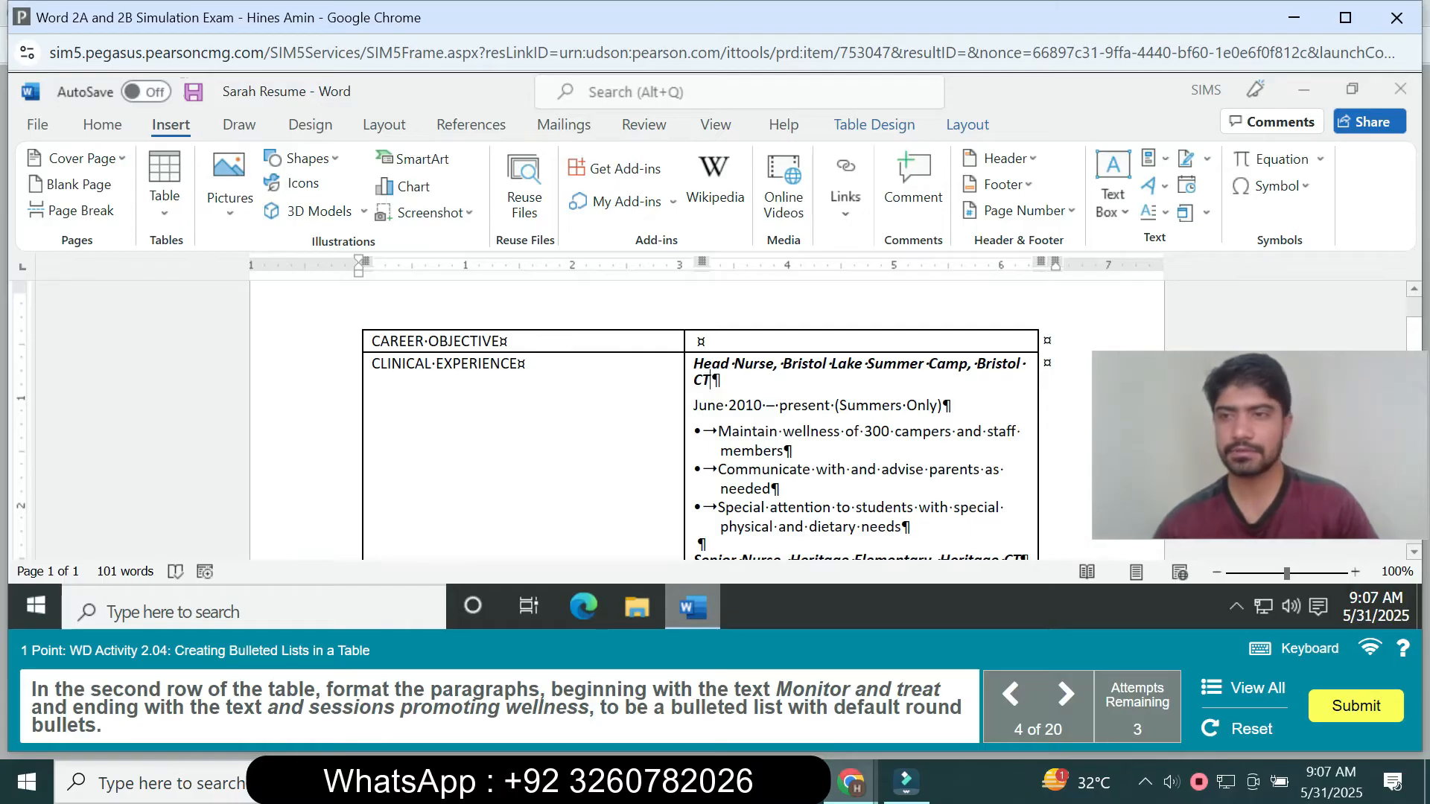
scroll(715, 417, down, 1)
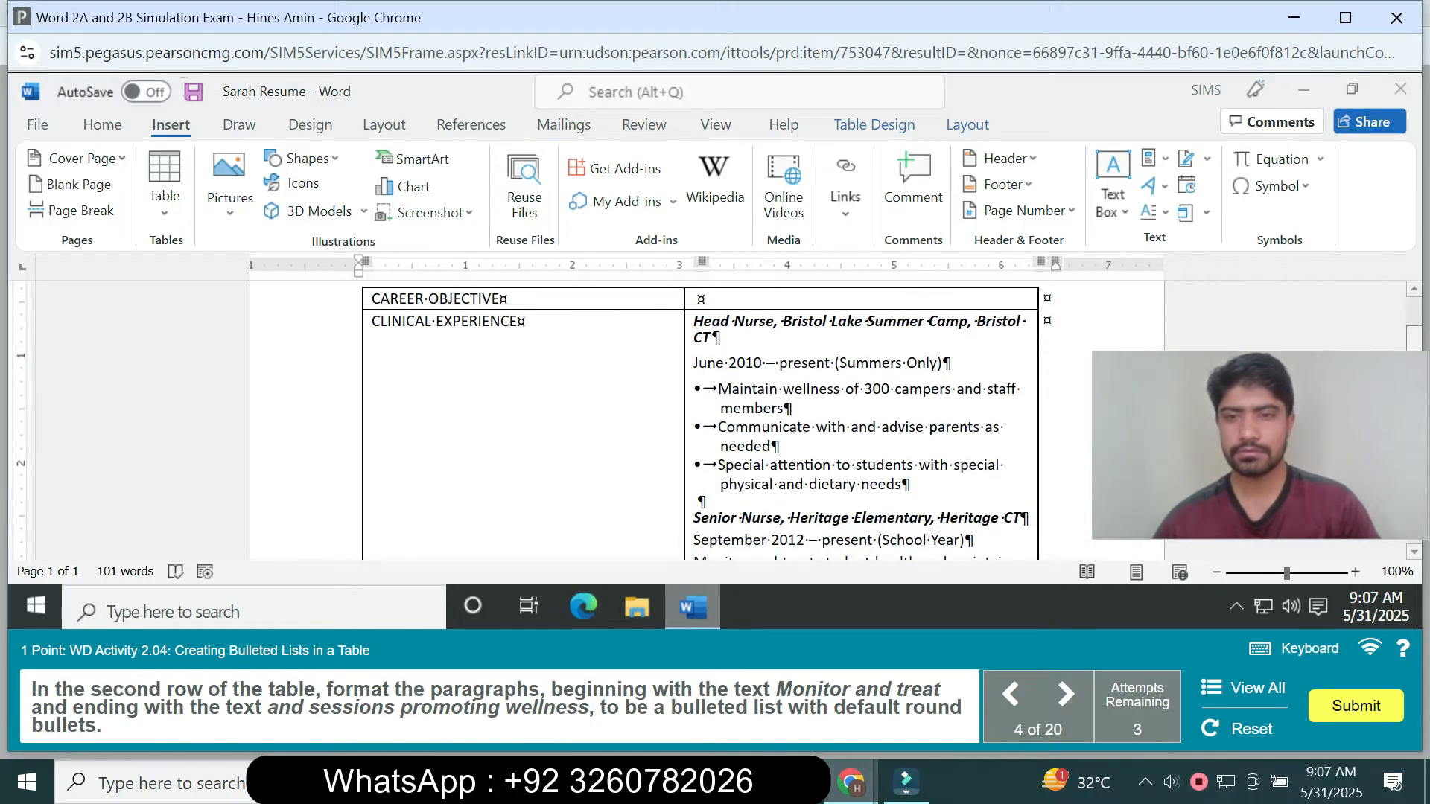
scroll(715, 417, up, 2)
scroll(715, 417, down, 1)
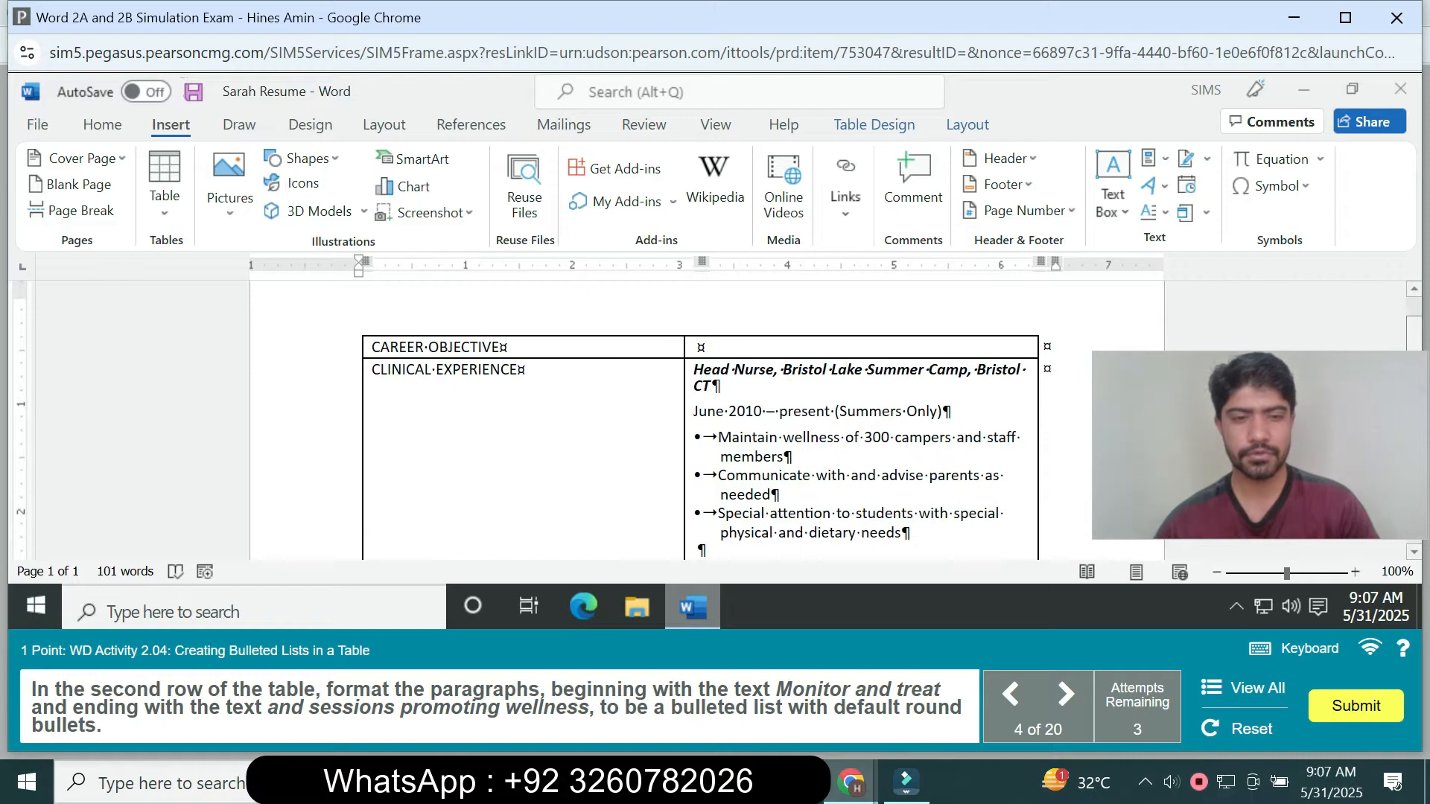
scroll(715, 417, down, 1)
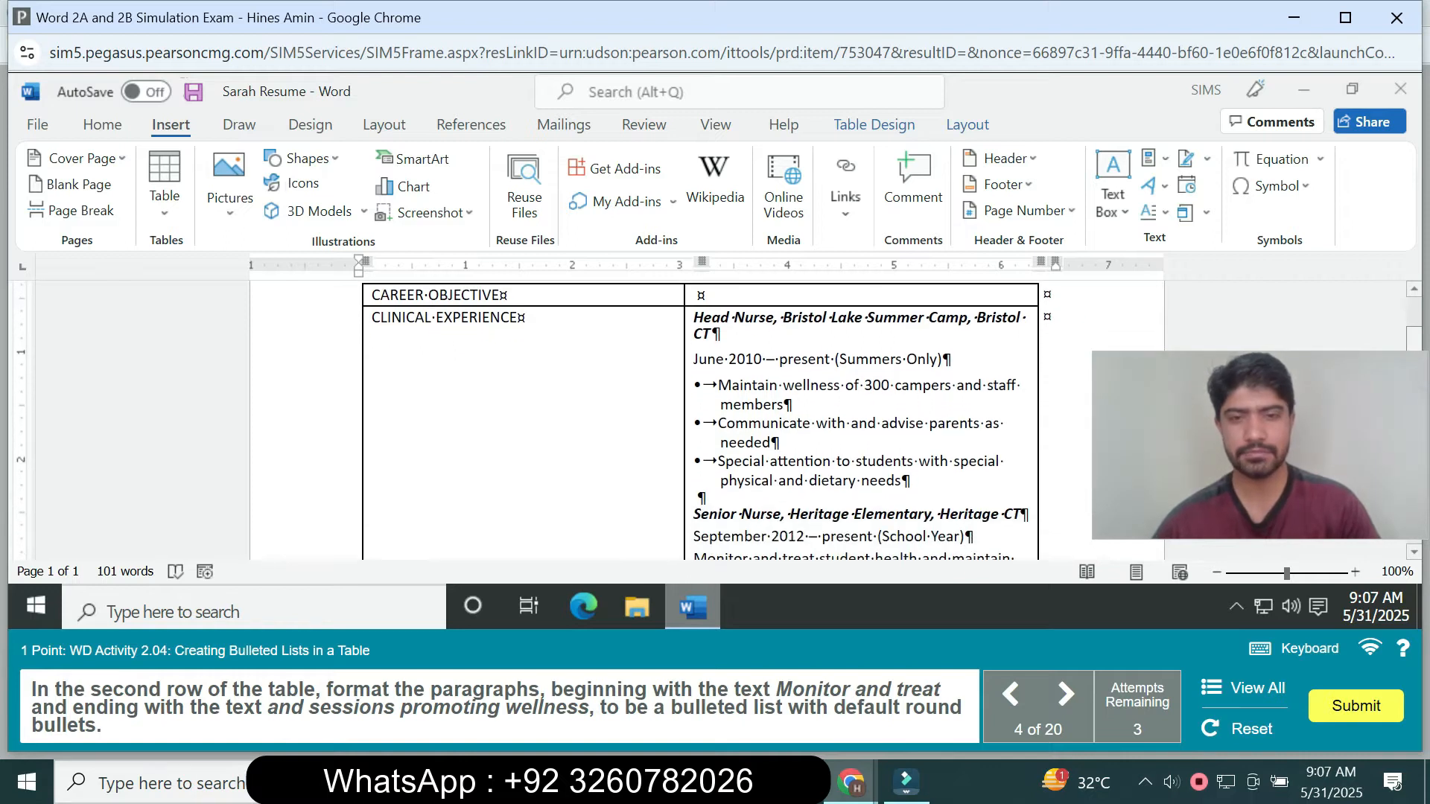
scroll(715, 417, down, 4)
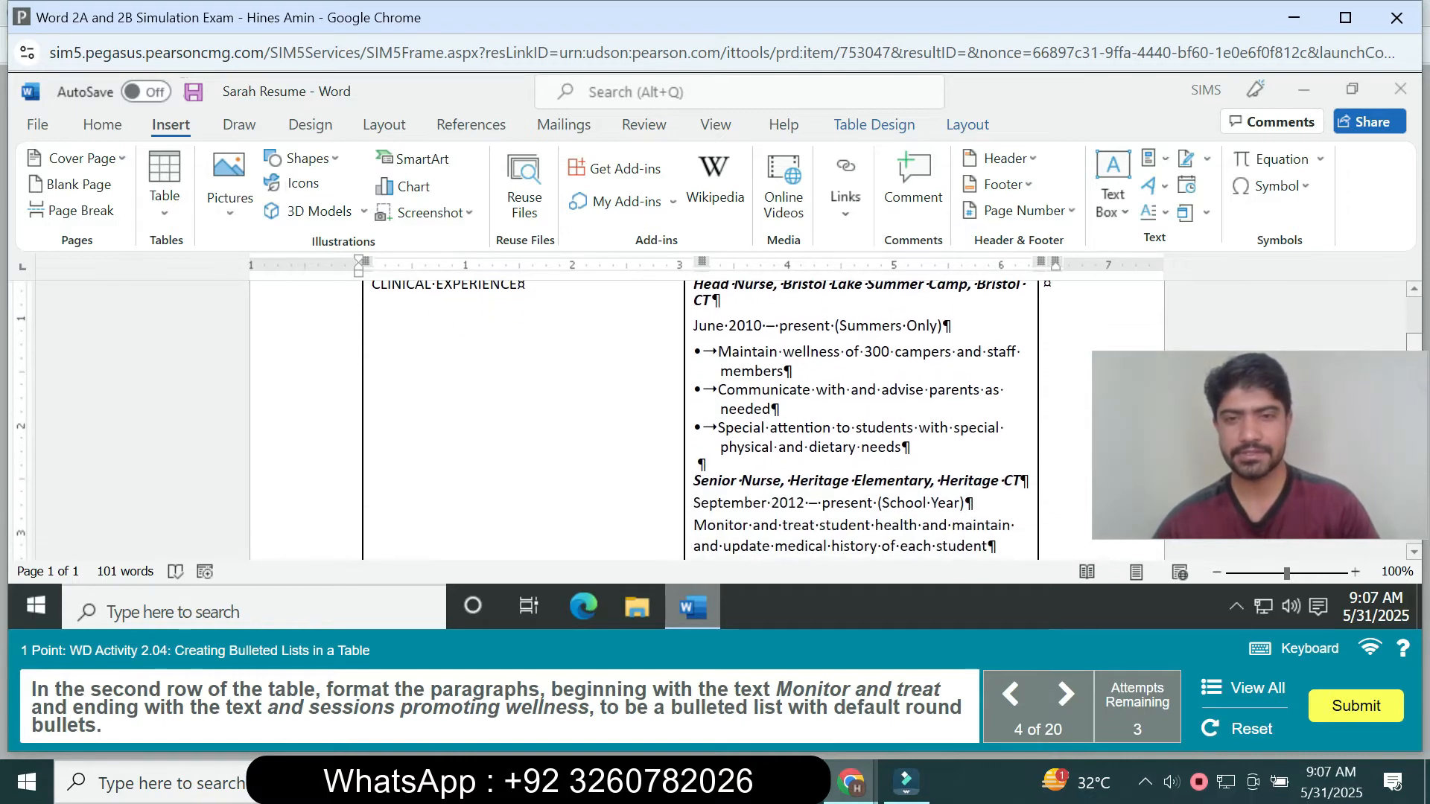
scroll(715, 417, down, 5)
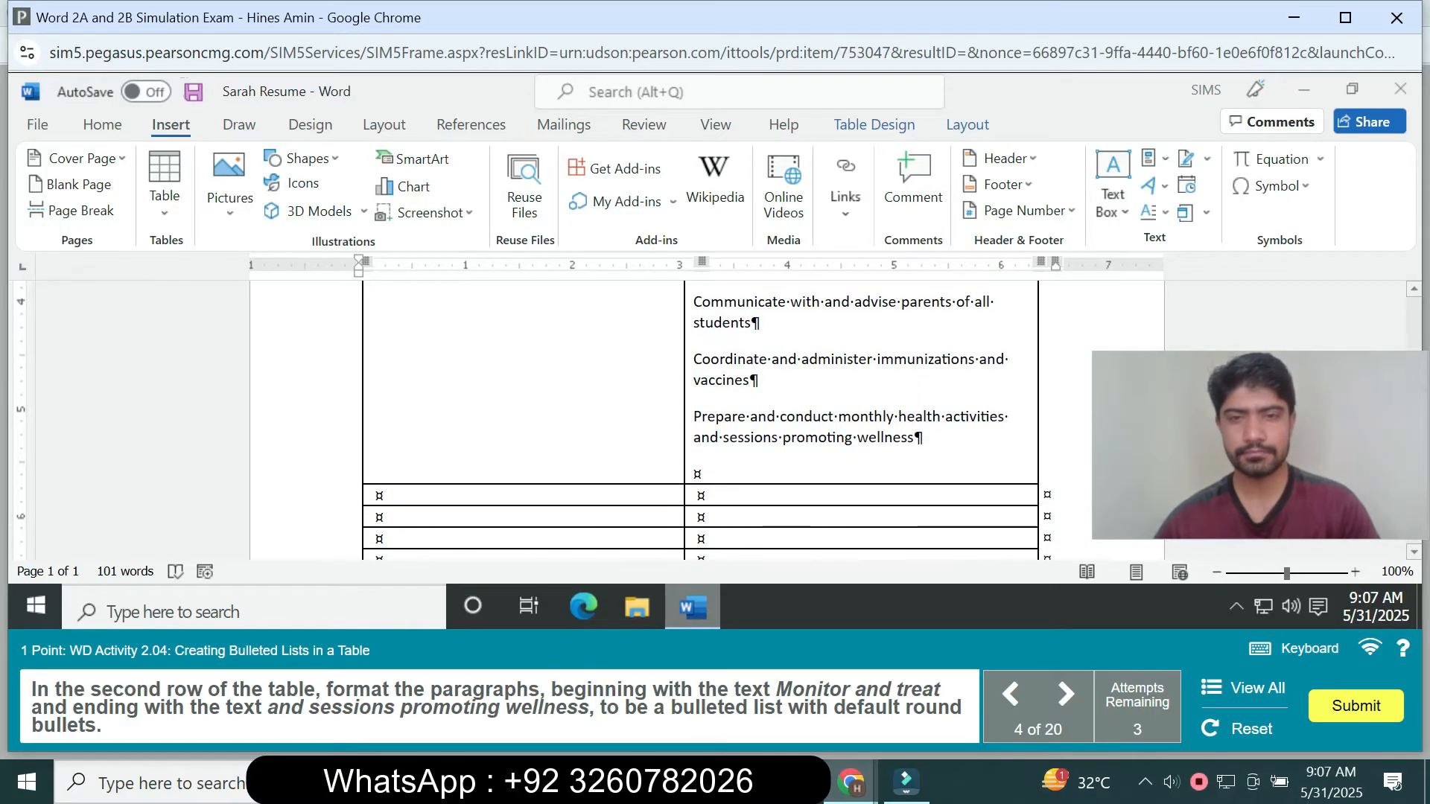
right_click(925, 438)
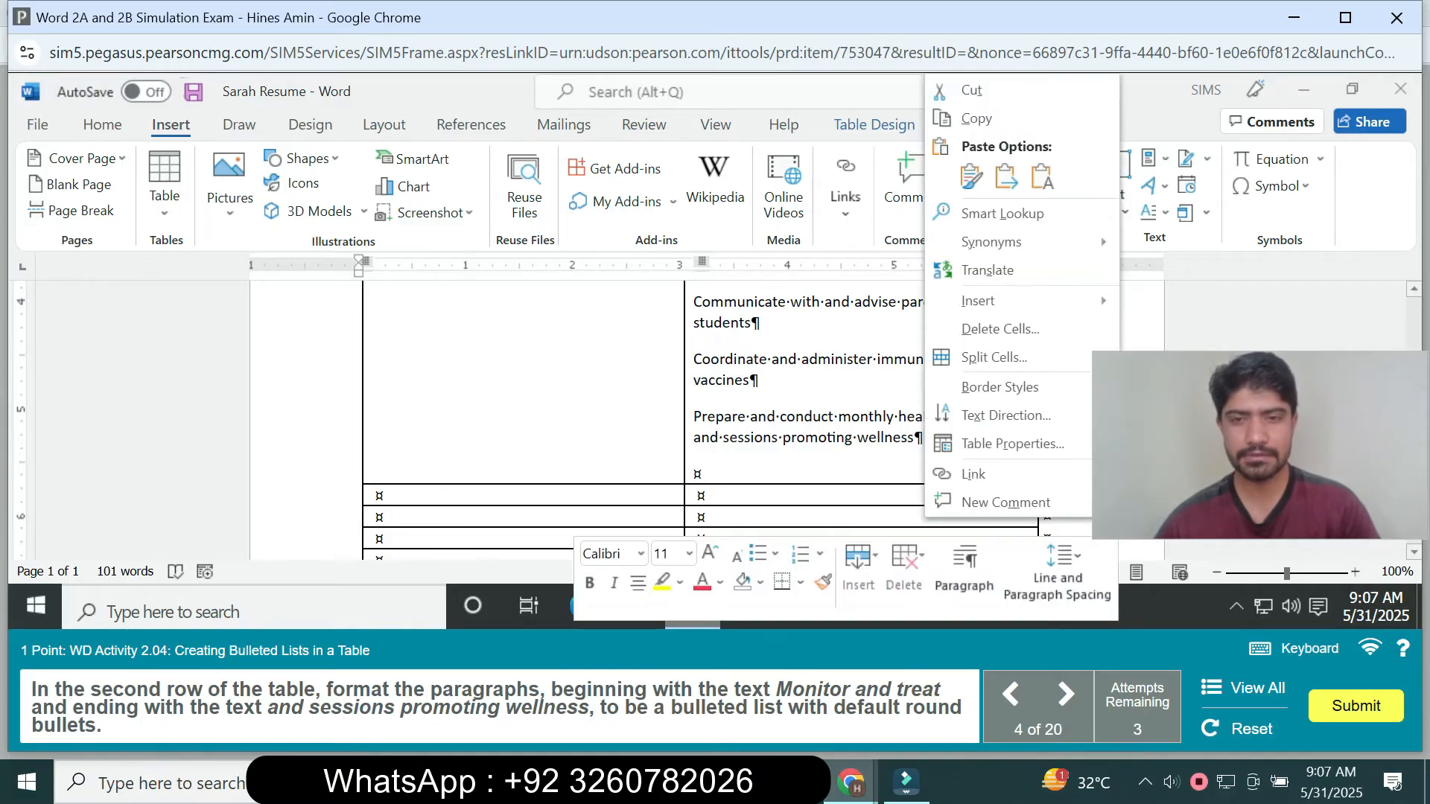
right_click(916, 438)
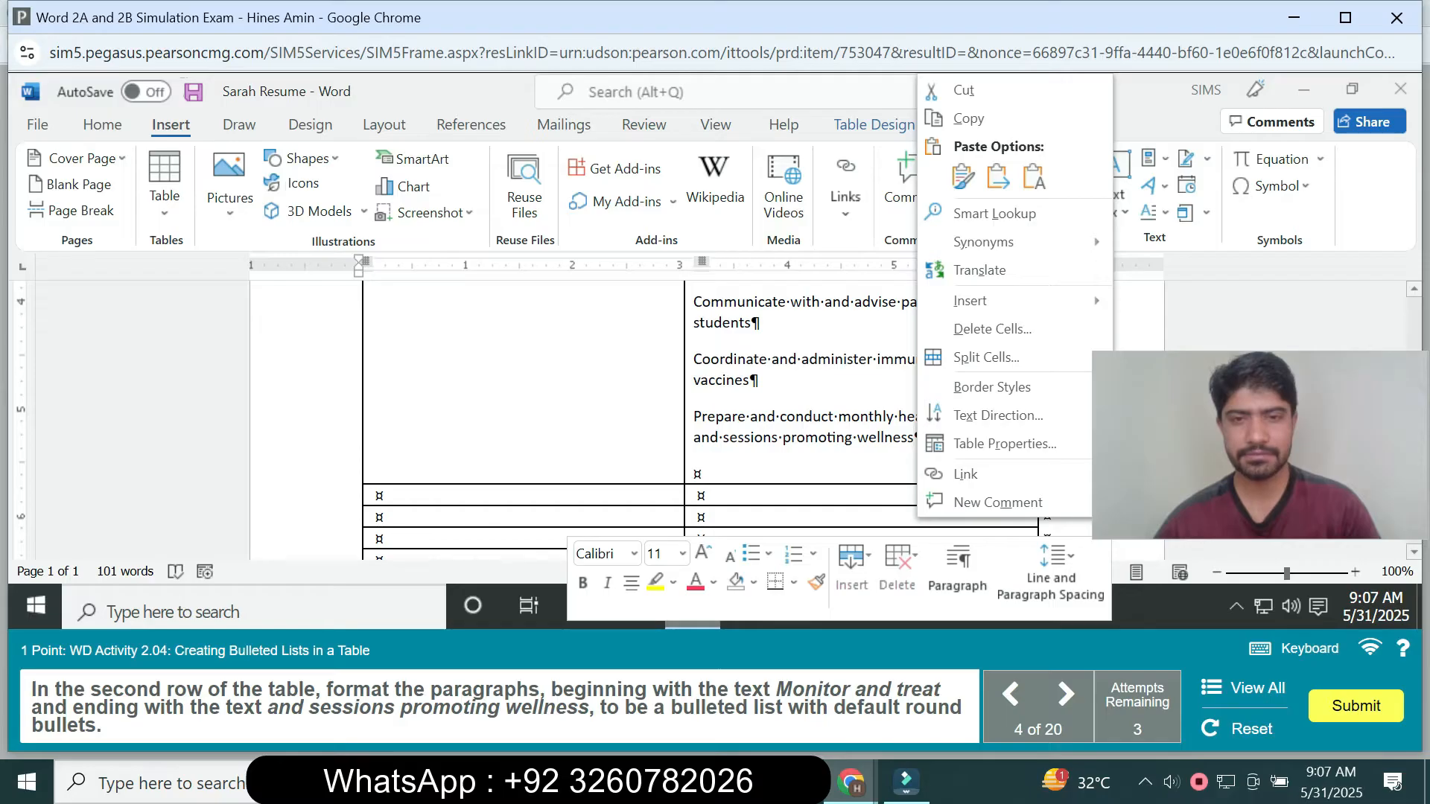
right_click(694, 439)
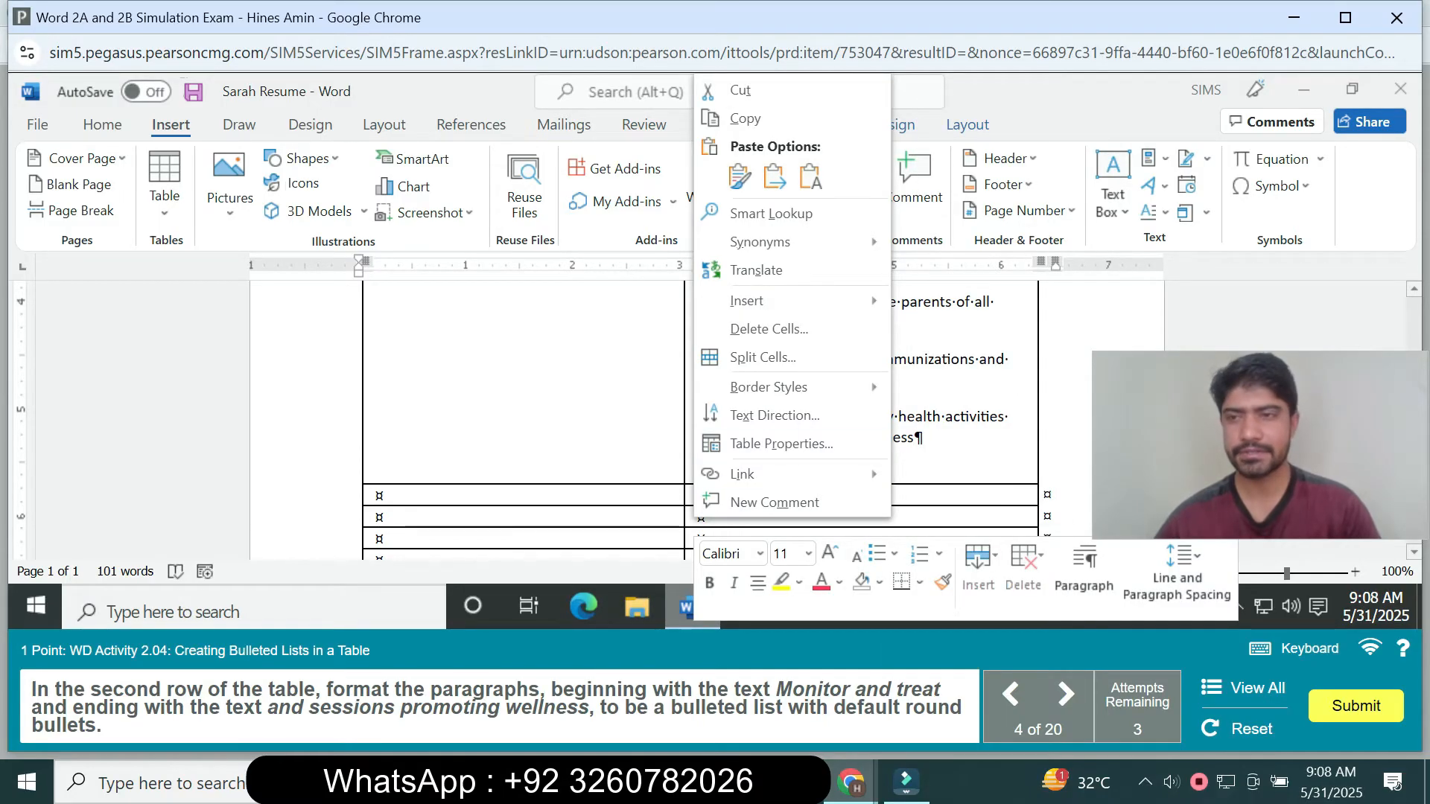
right_click(1289, 318)
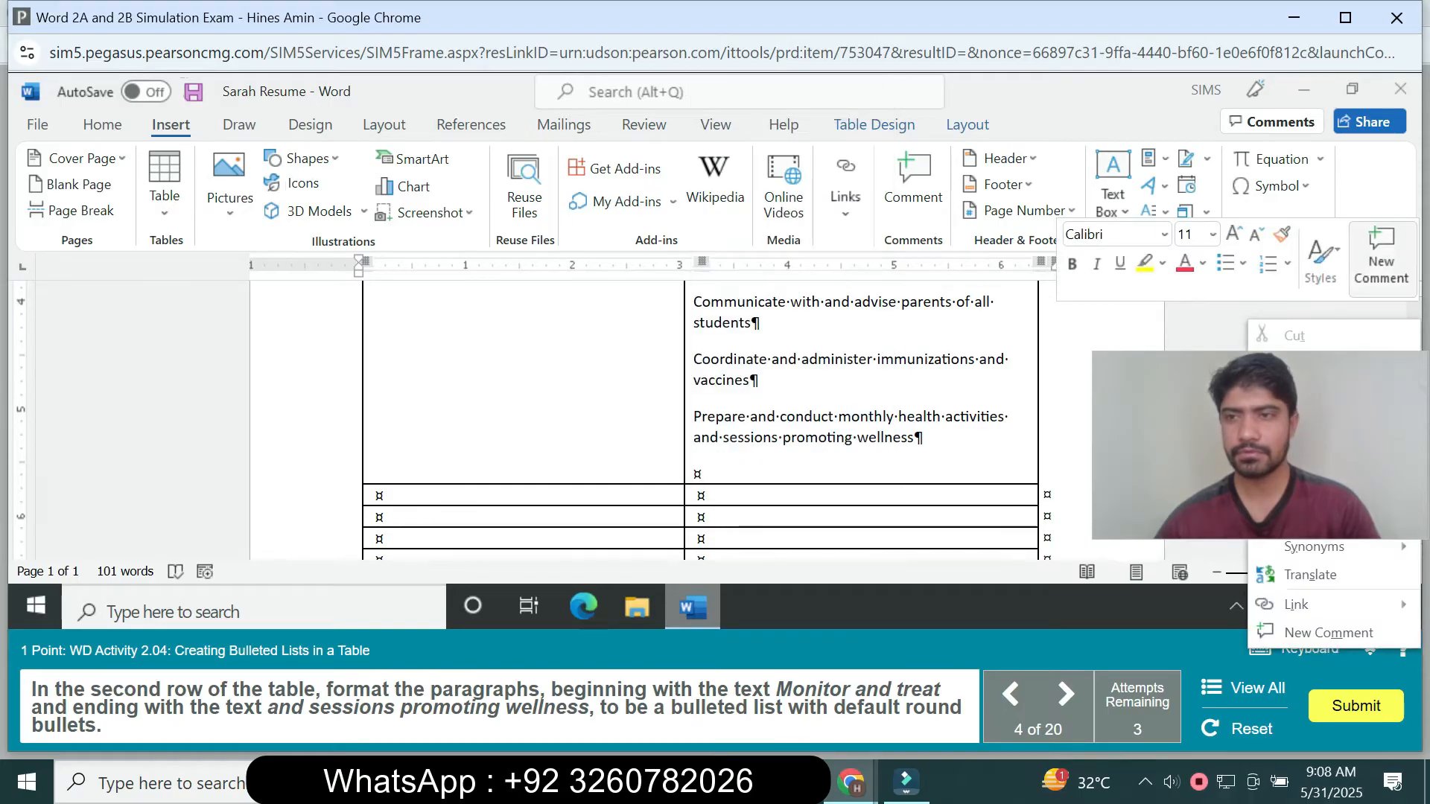
scroll(708, 417, up, 5)
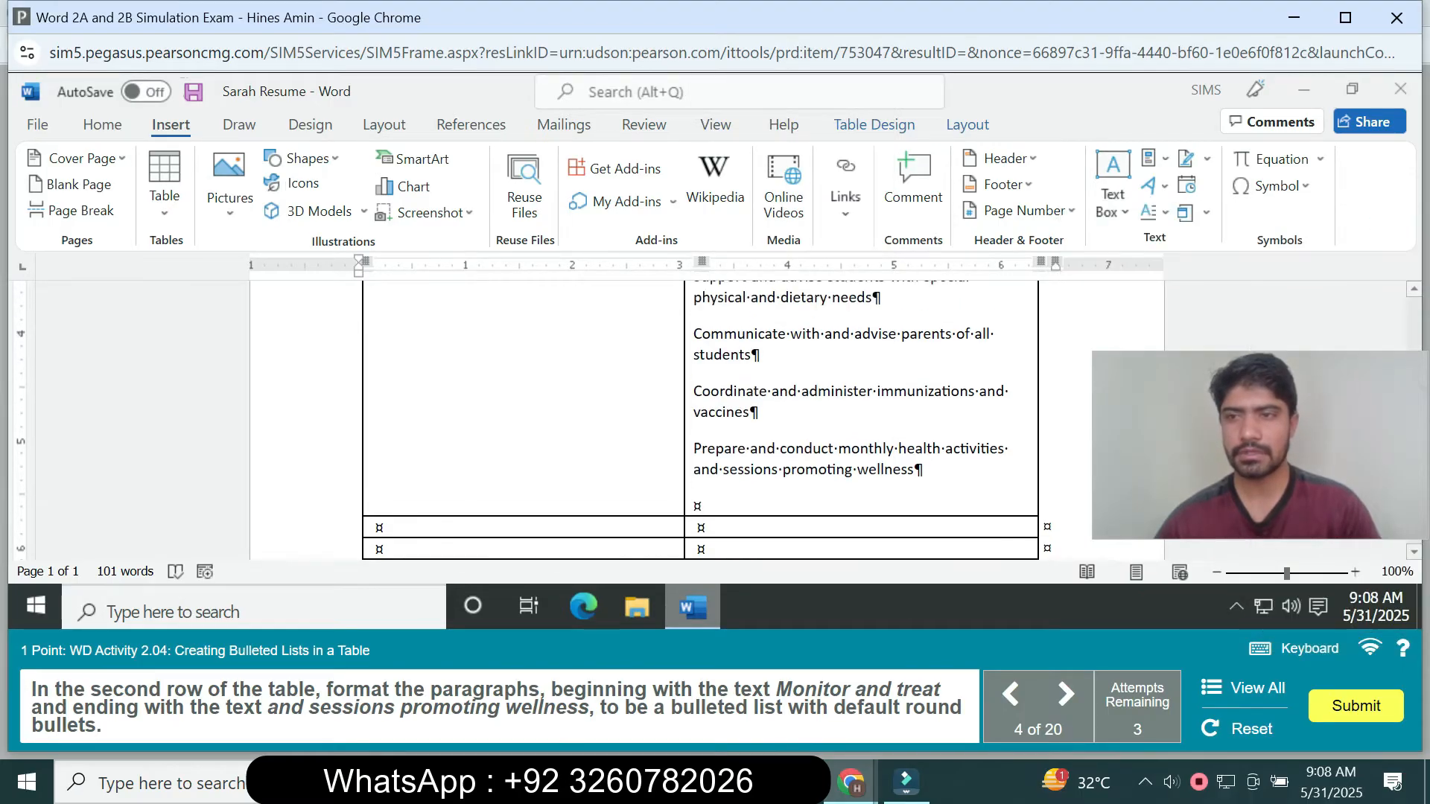
scroll(708, 417, up, 1)
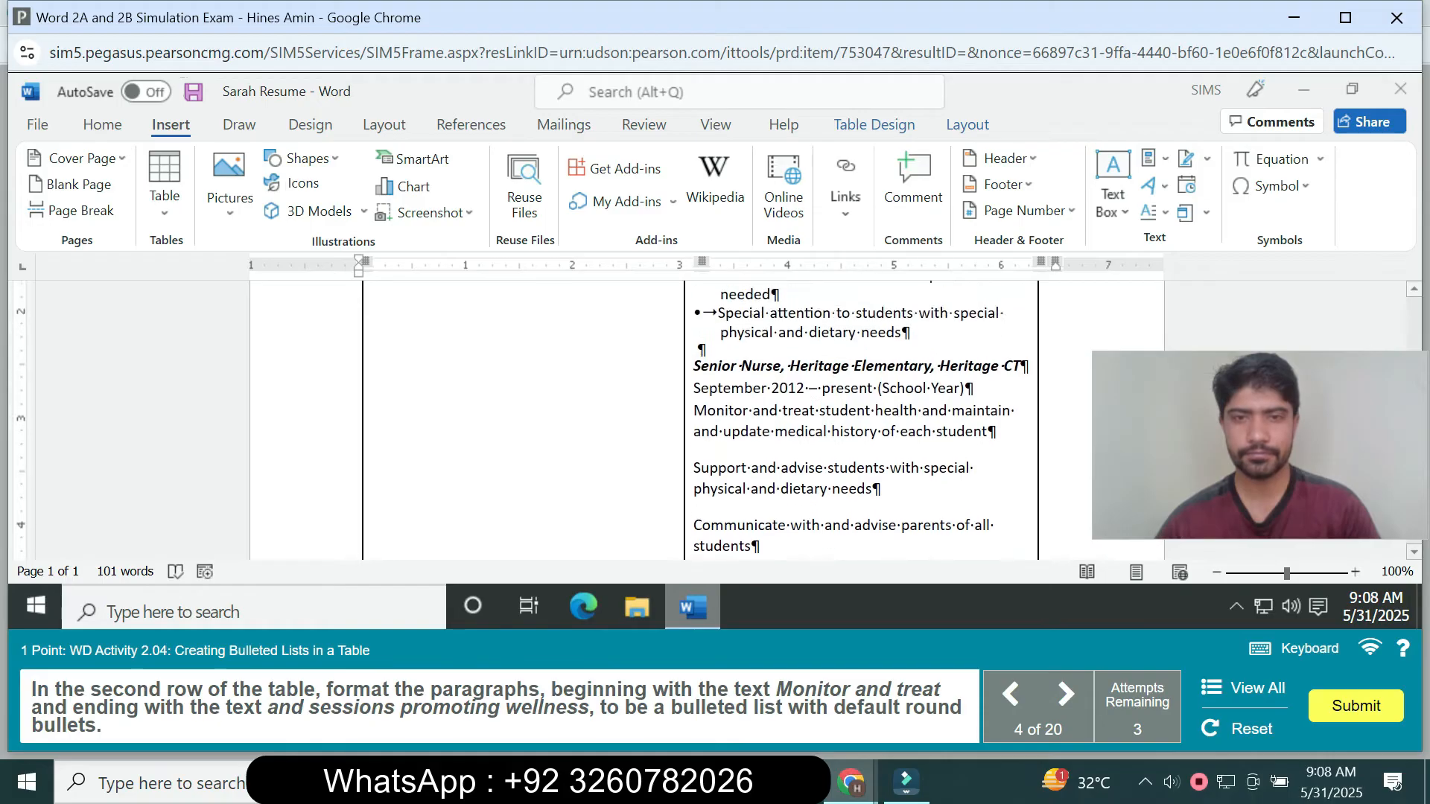
scroll(856, 417, up, 1)
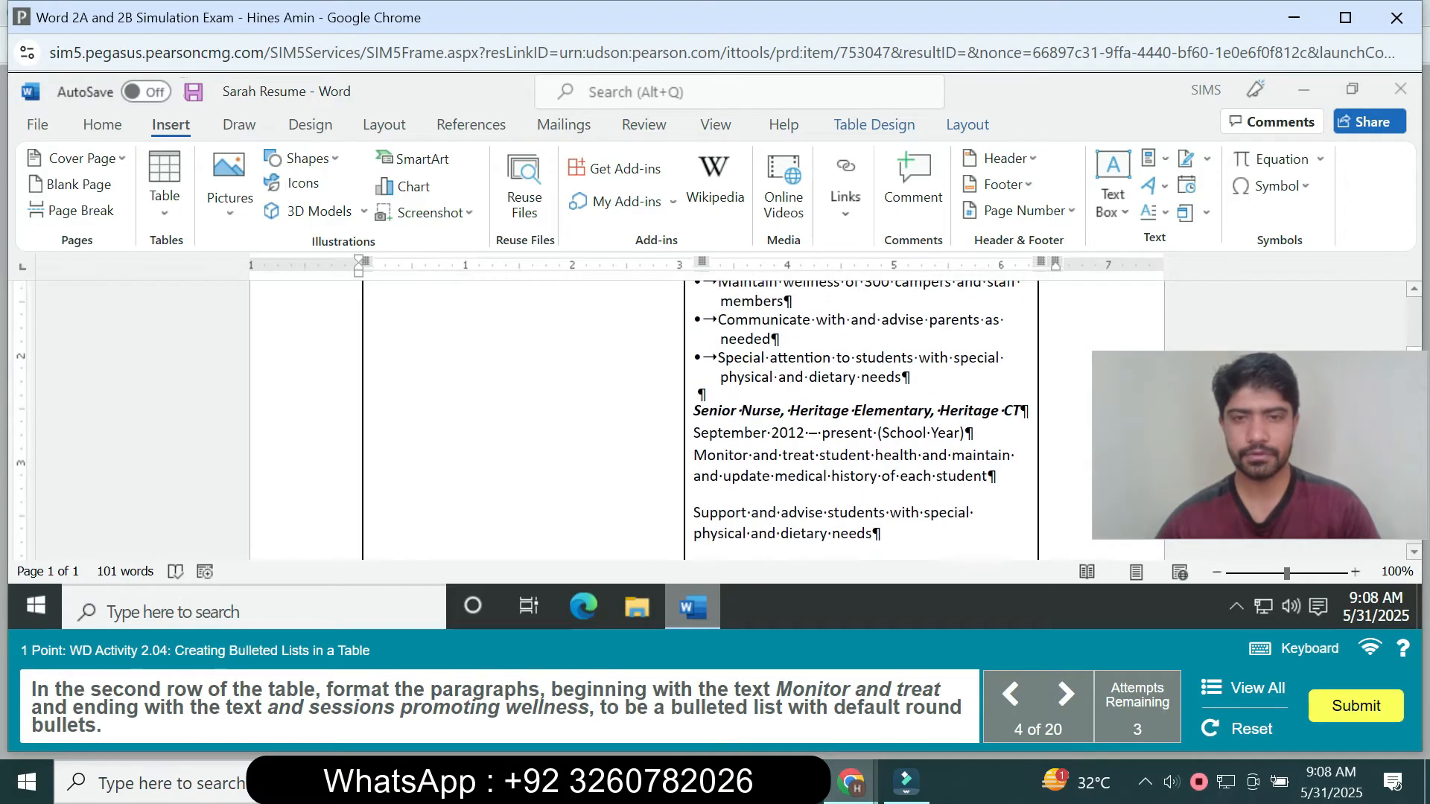
right_click(693, 457)
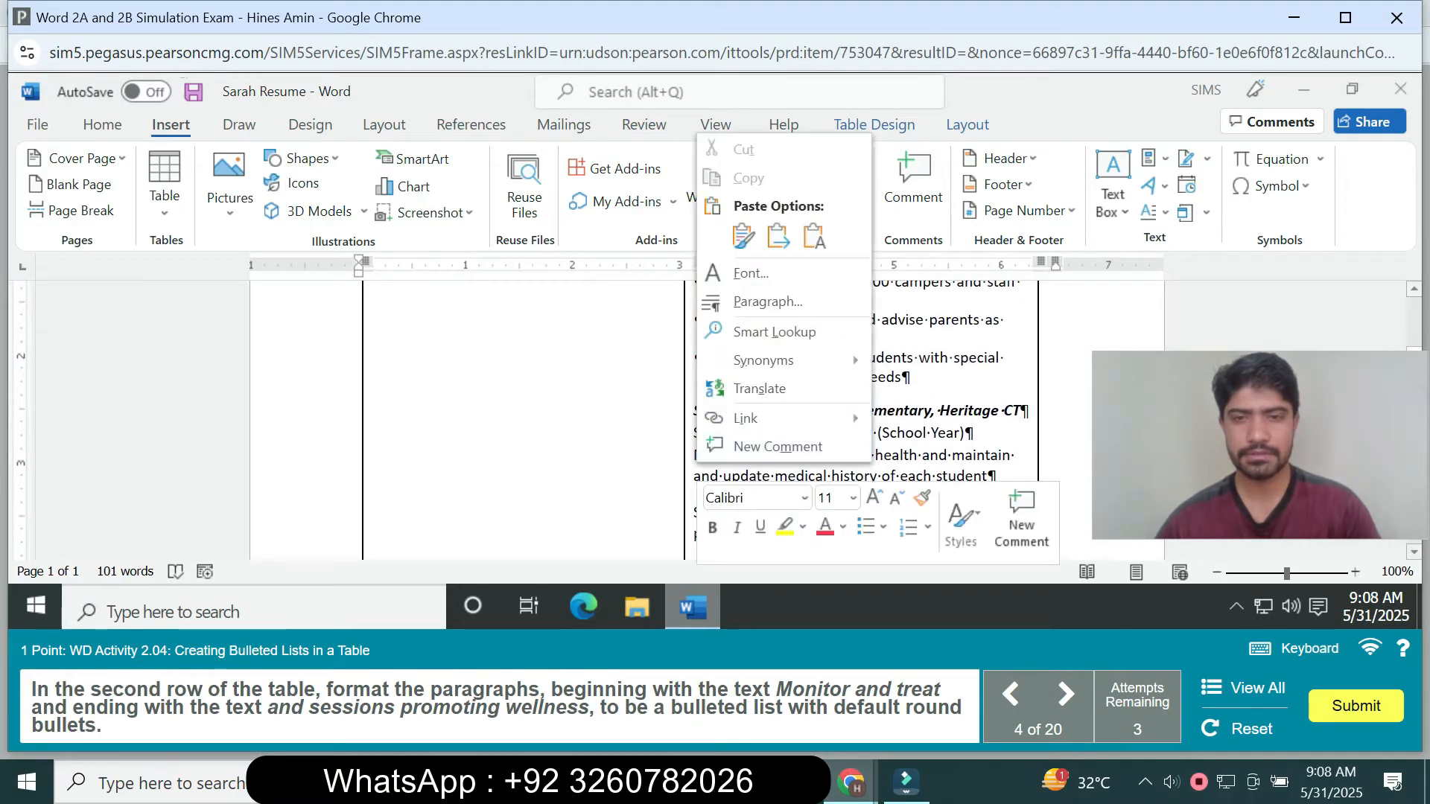
click(690, 457)
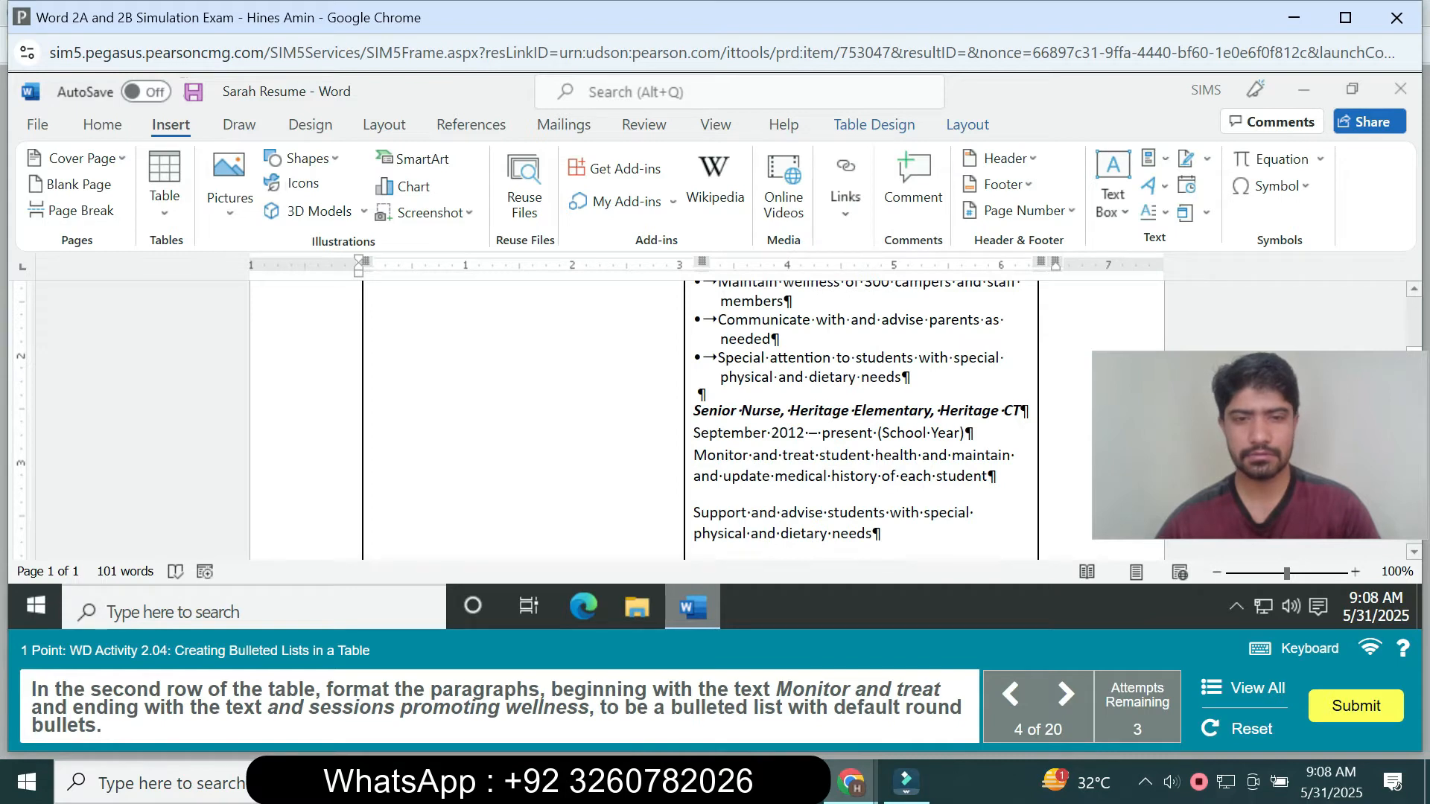
right_click(693, 525)
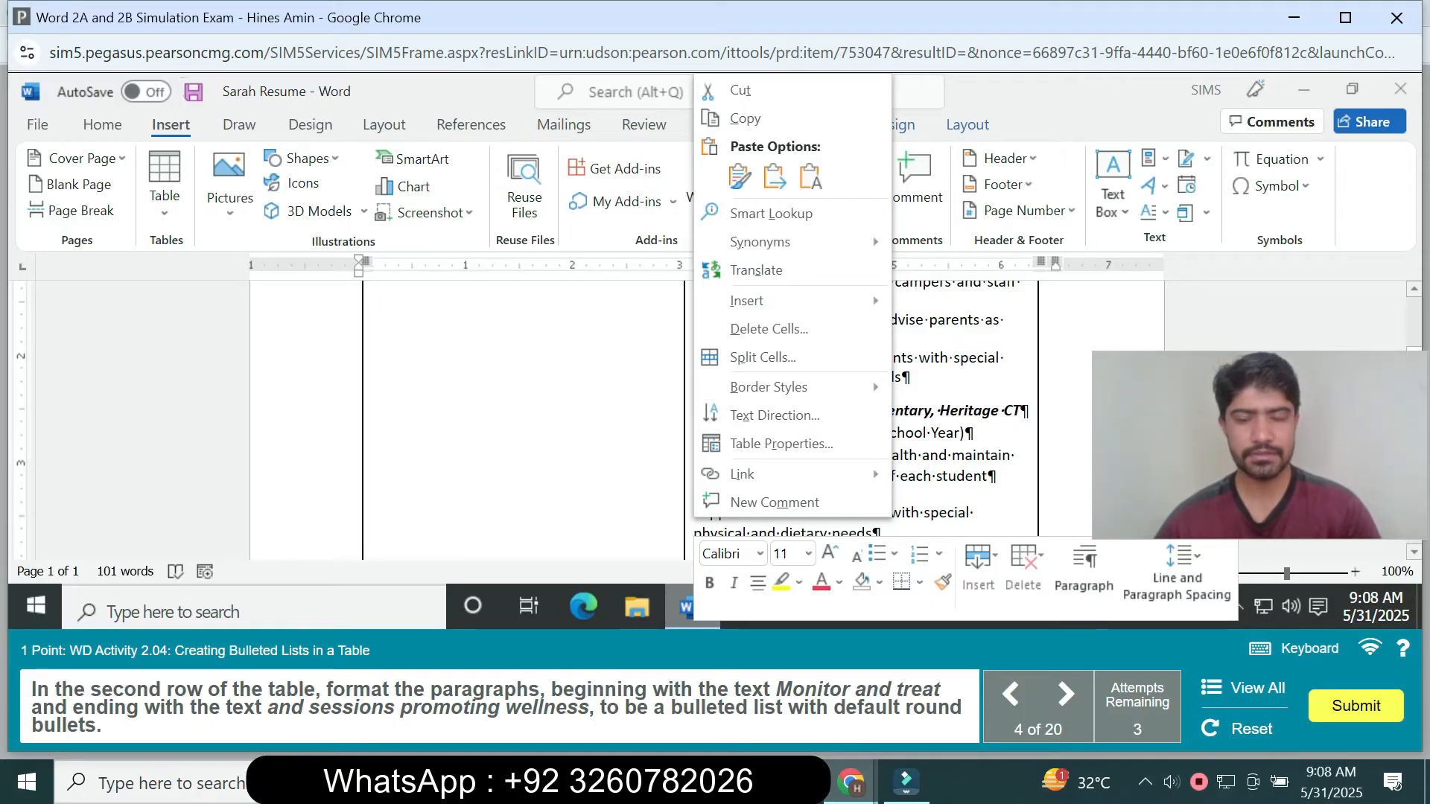
right_click(975, 451)
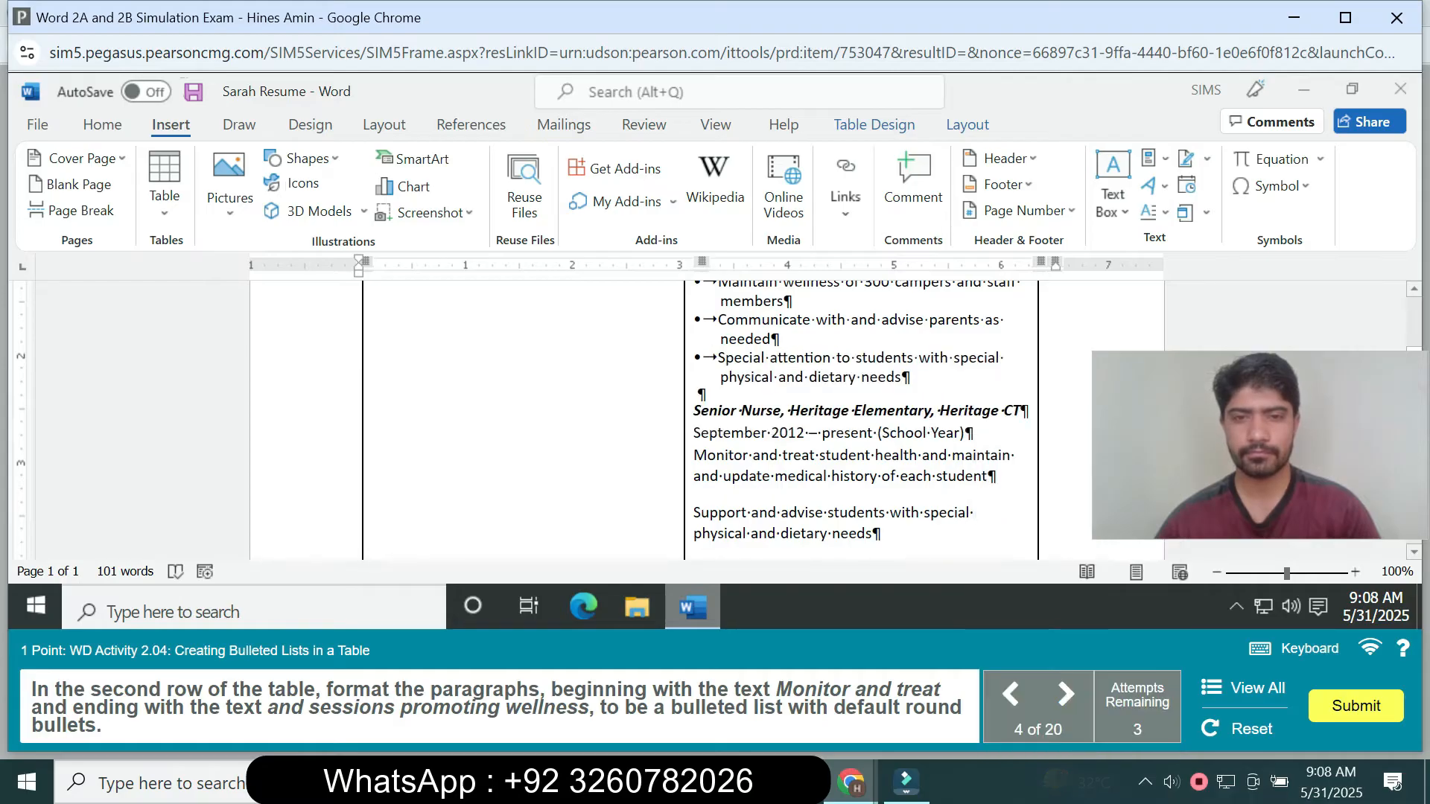
- Format the second-row paragraphs from "Monitor and treat" through "and sessions promoting wellness" as a bulleted list with default round bullets
drag(694, 456, 922, 414)
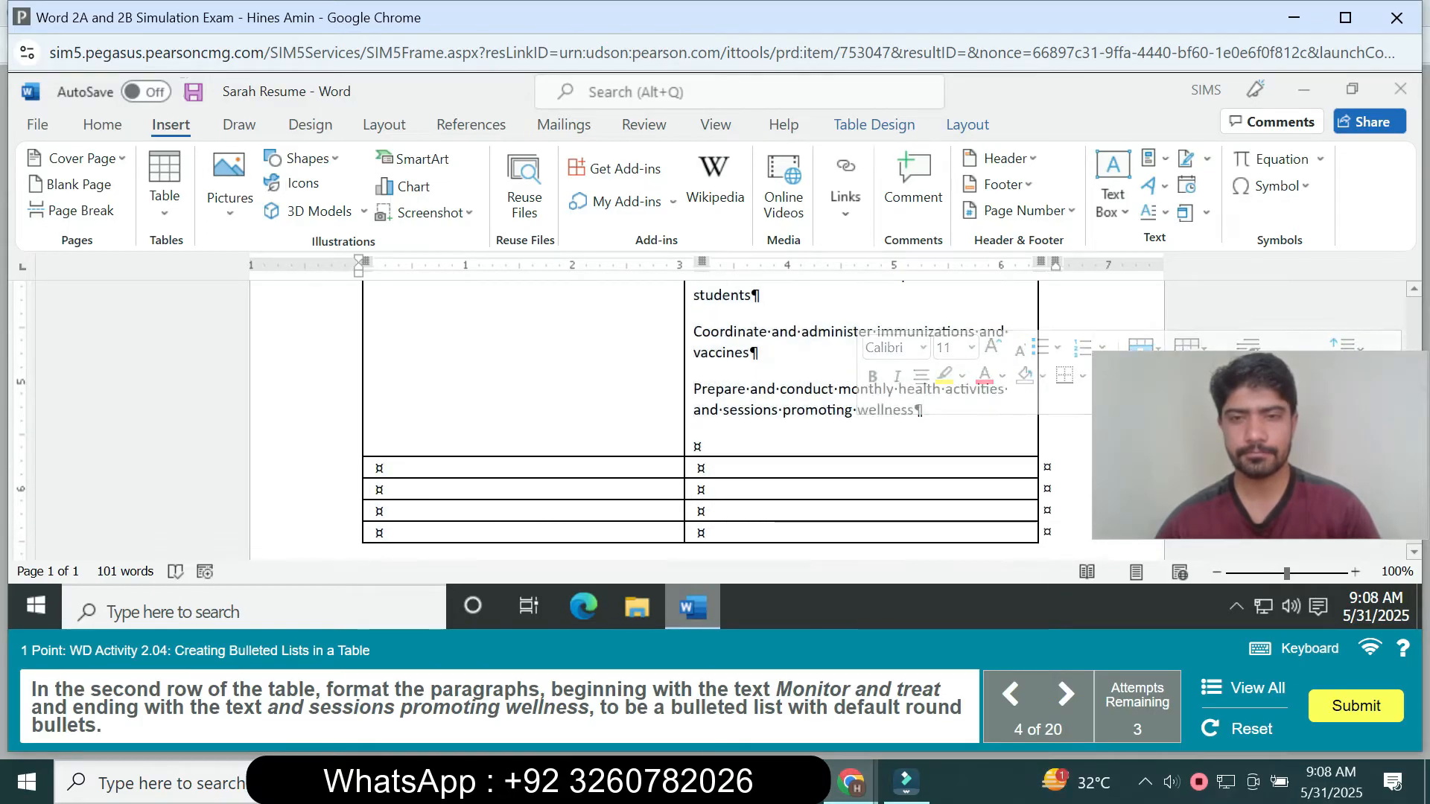
click(701, 446)
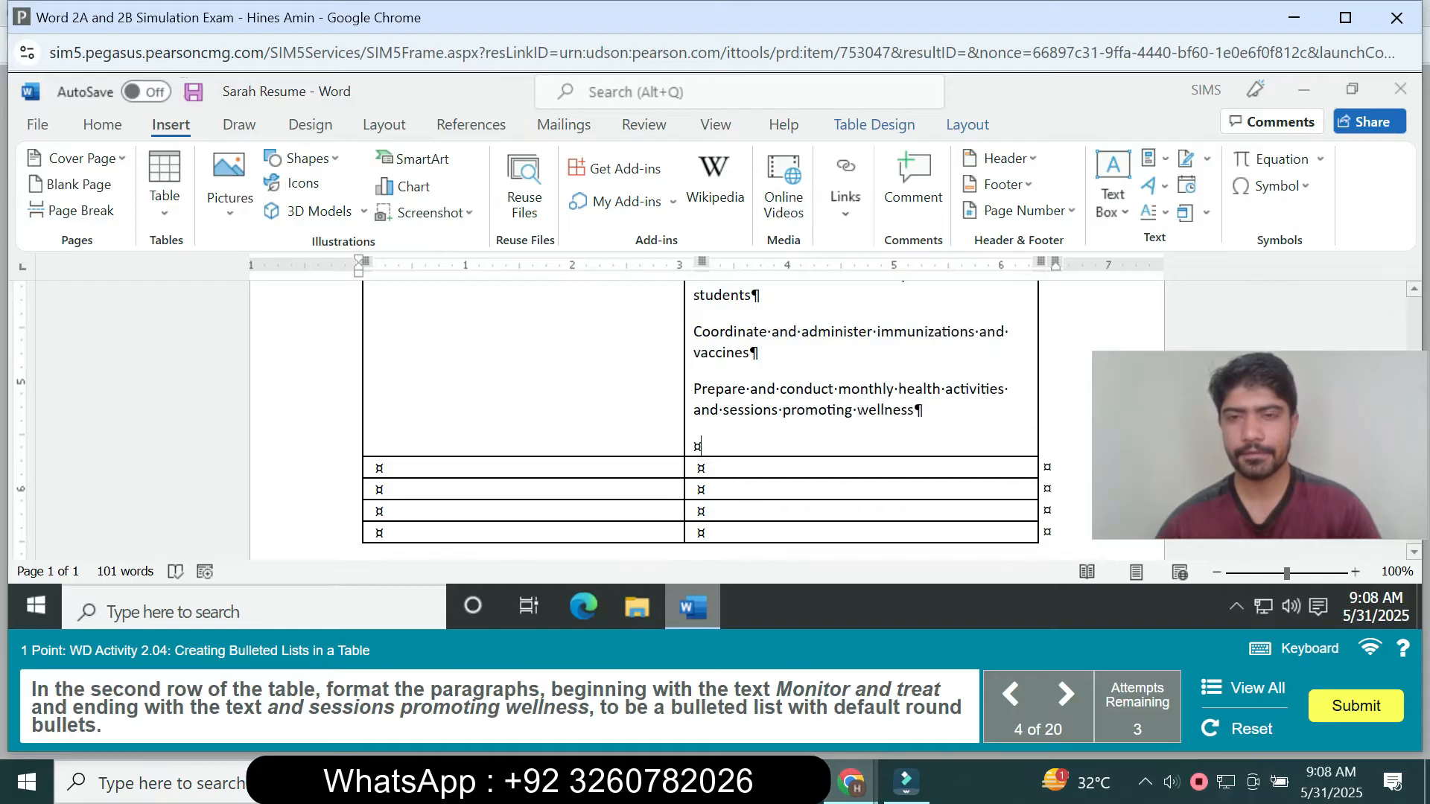
drag(923, 414, 695, 299)
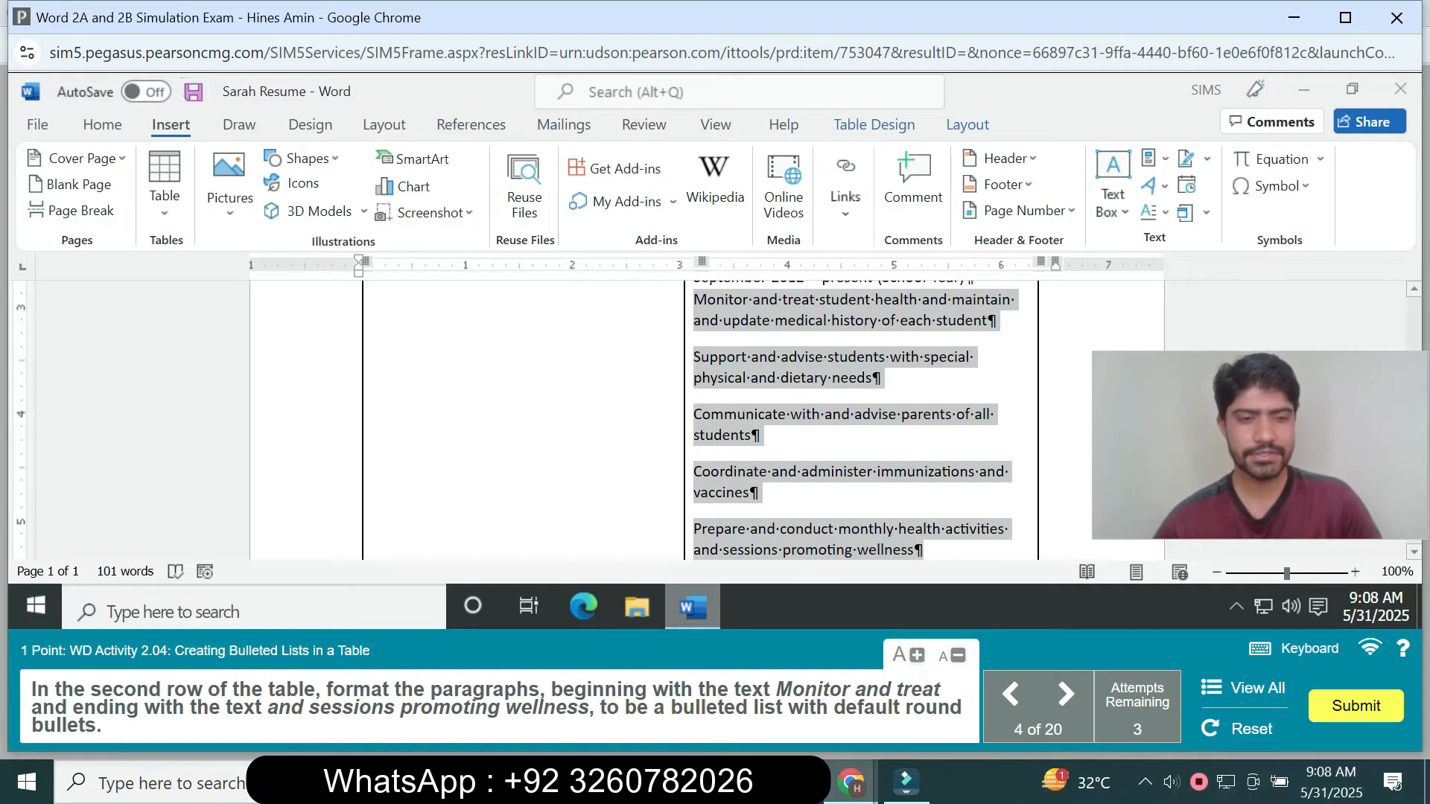
click(102, 124)
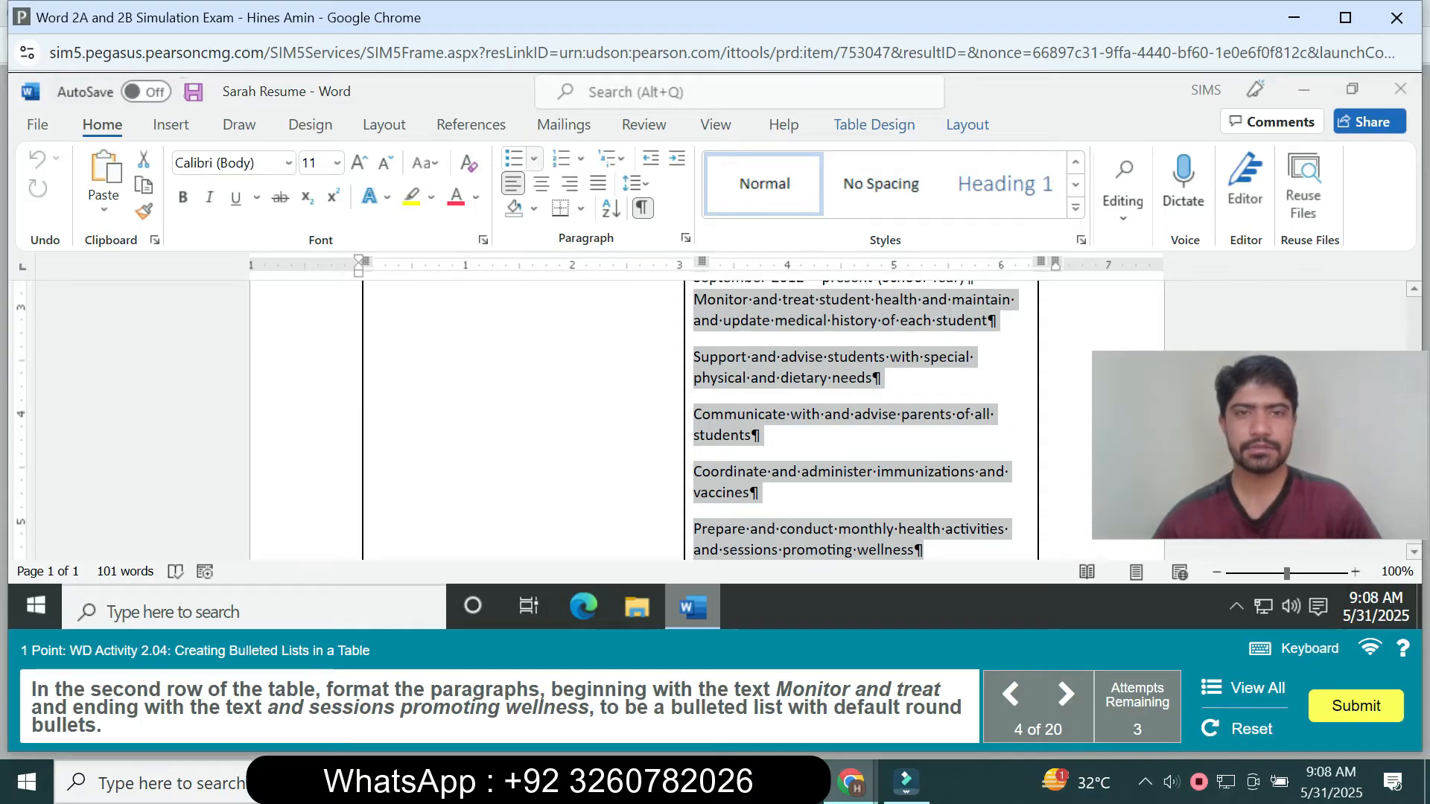
click(533, 159)
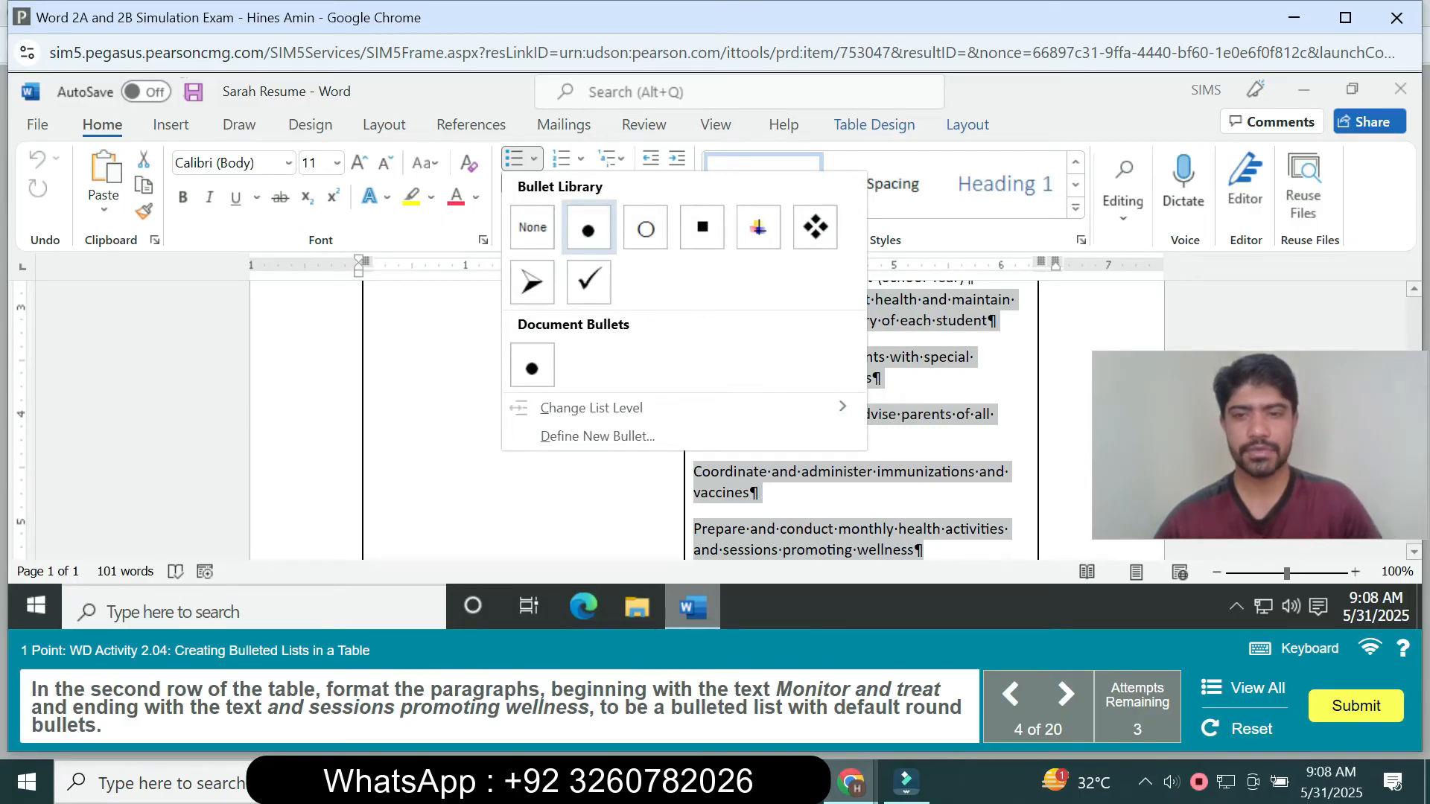
click(589, 227)
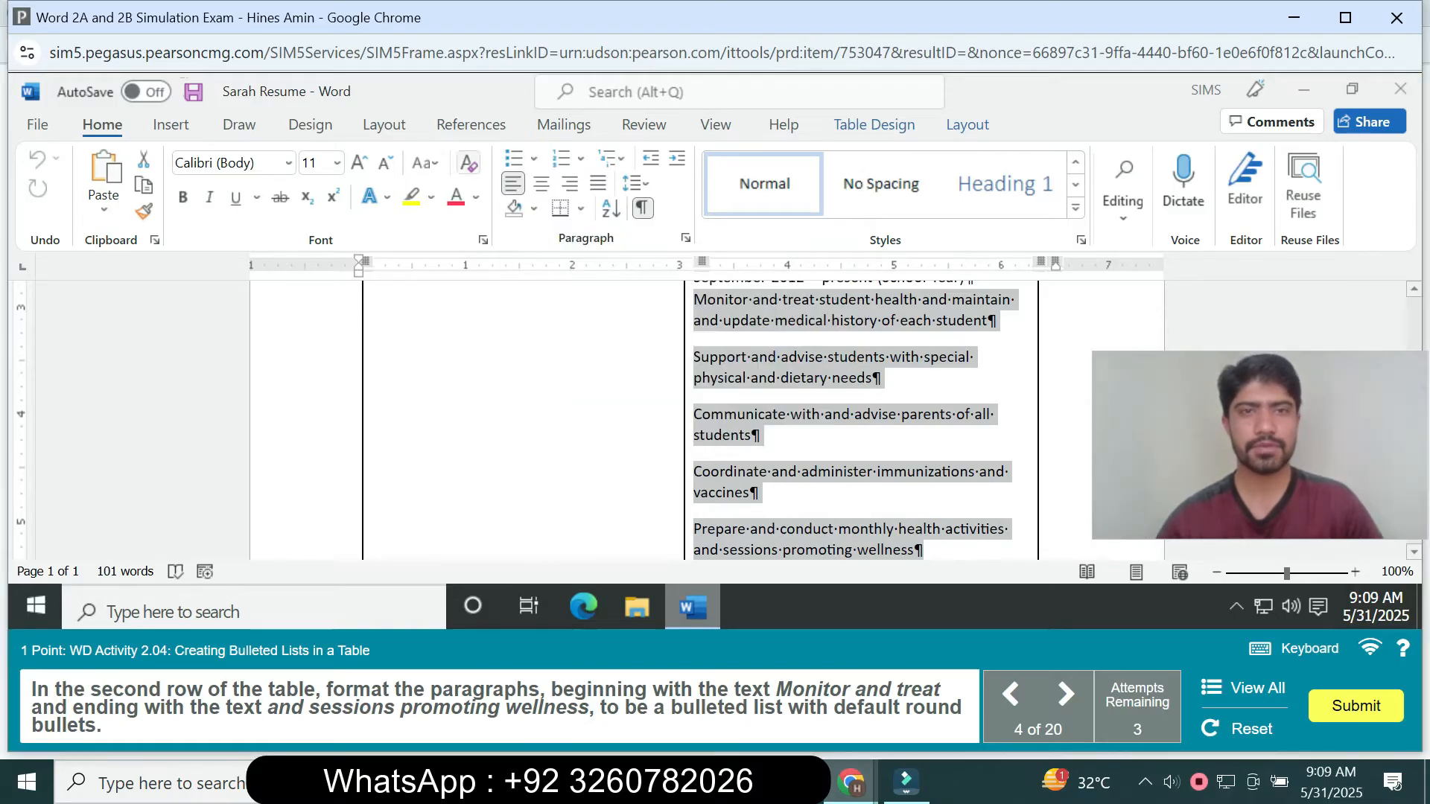
click(533, 158)
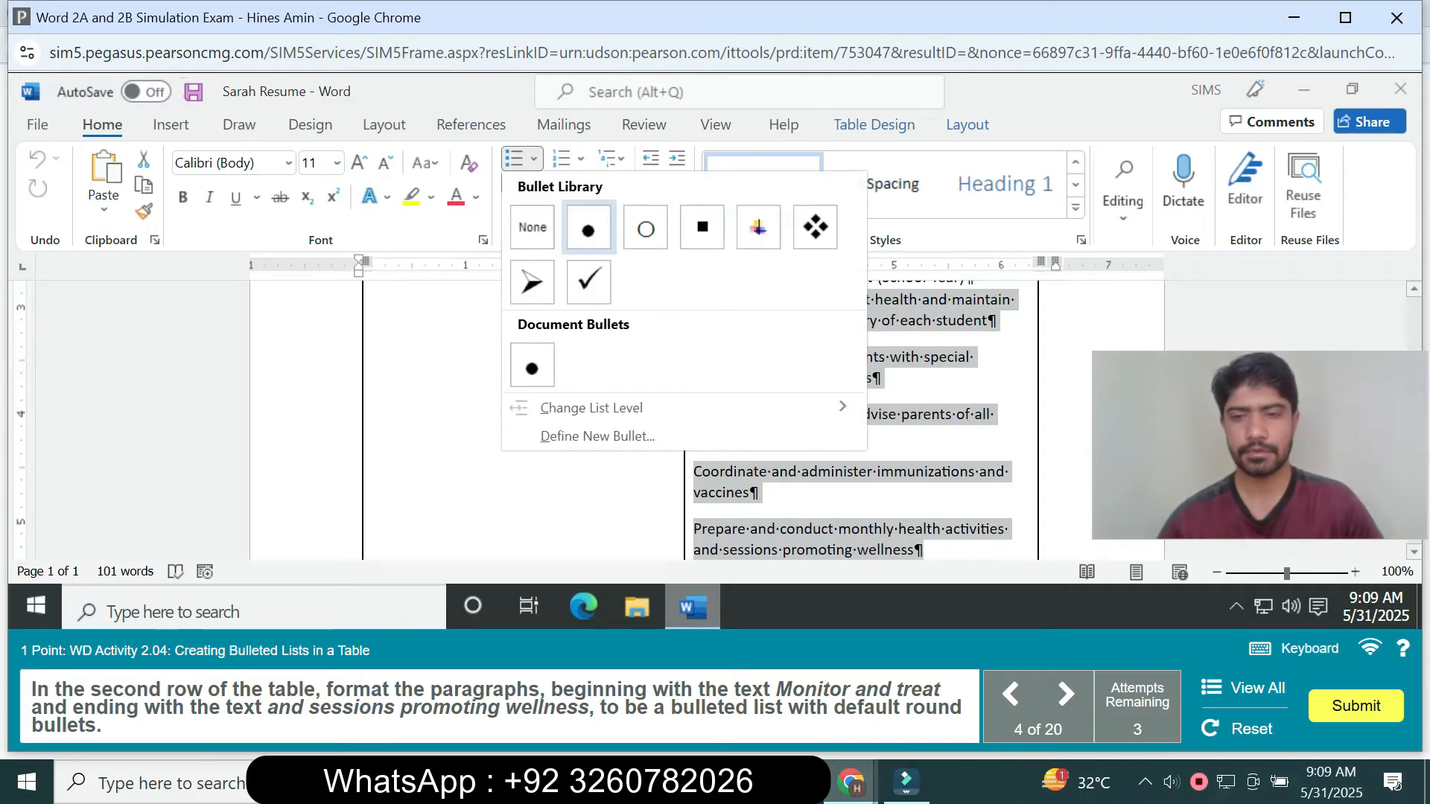
click(587, 228)
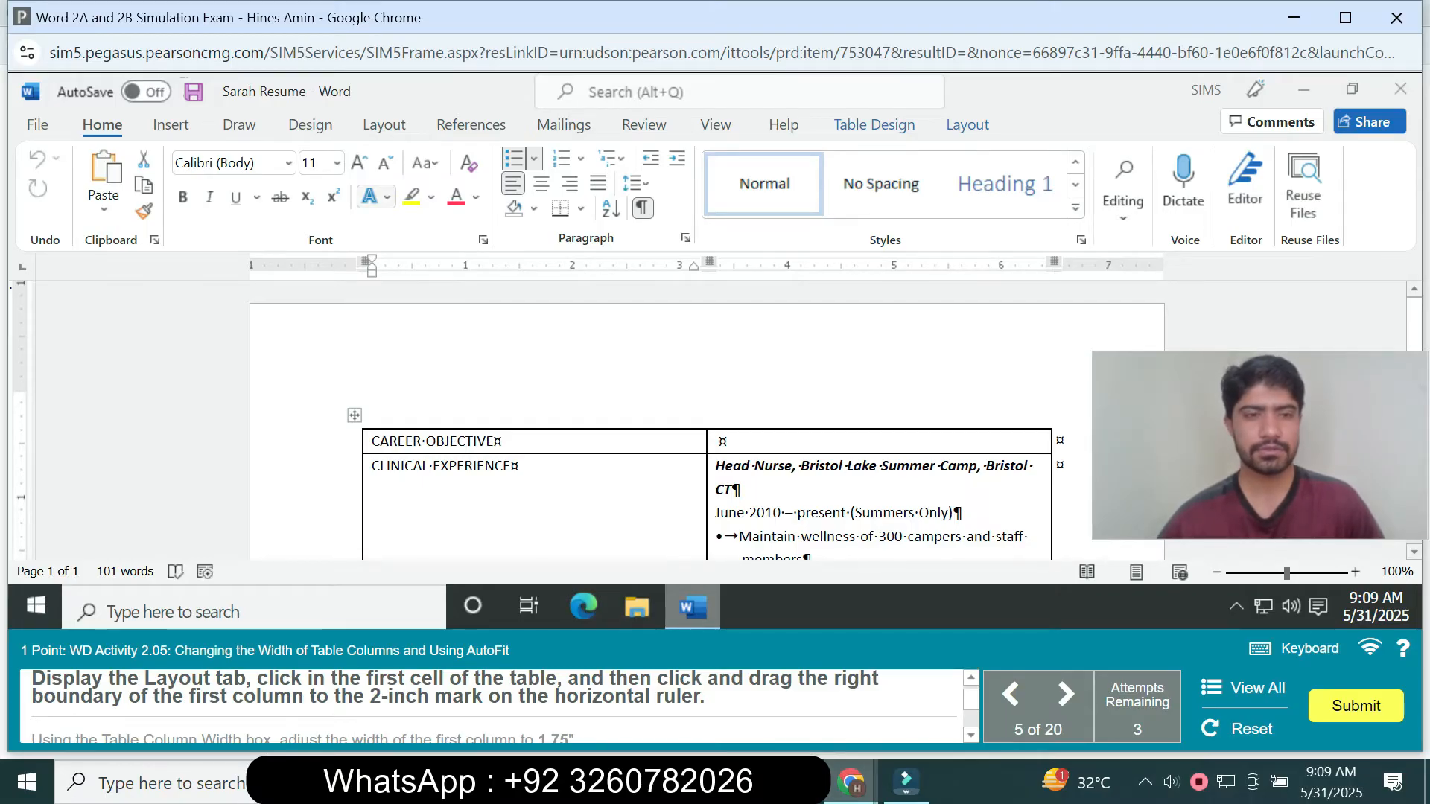
- Narrow the table's first column by moving its right boundary to the 2-inch mark on the horizontal ruler
click(383, 125)
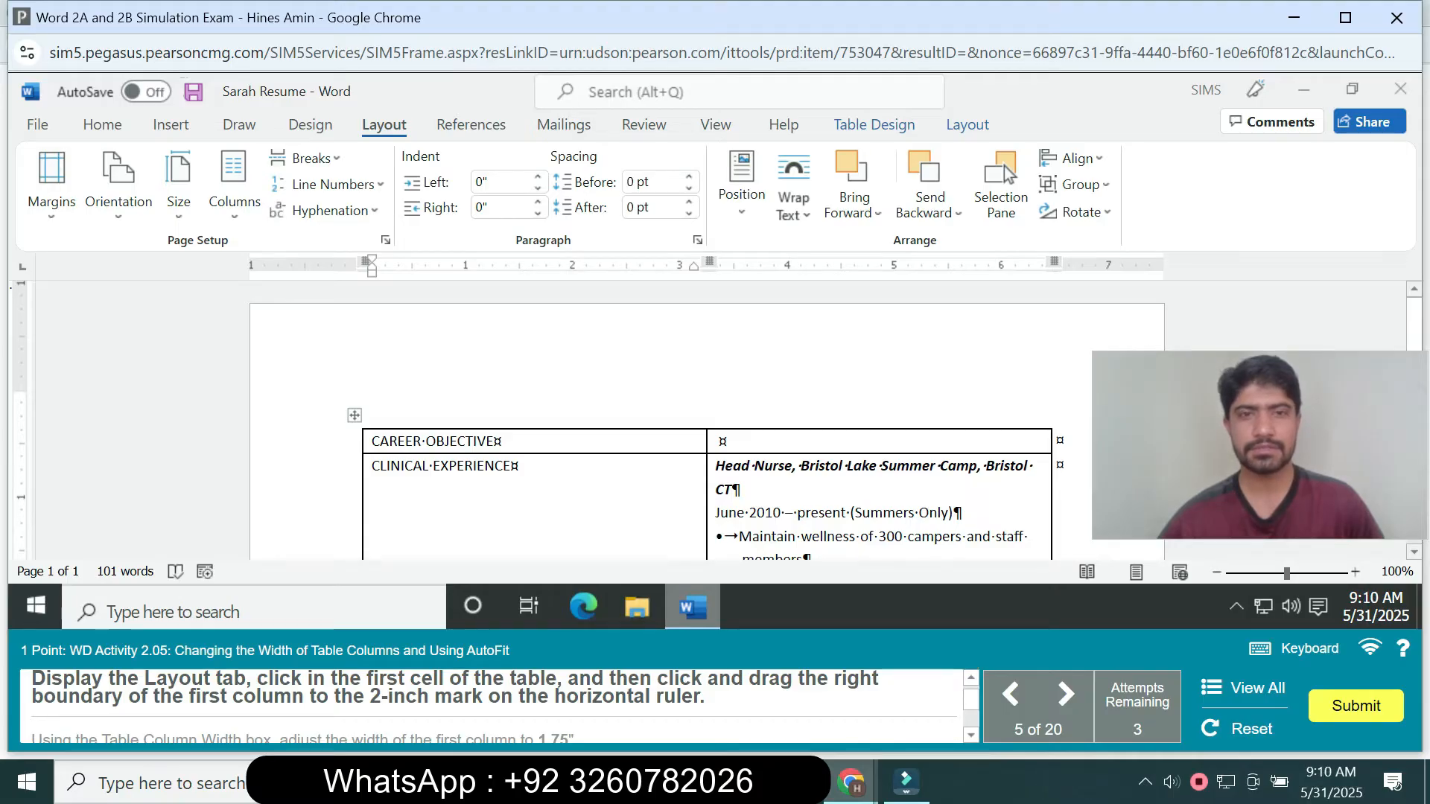
right_click(607, 442)
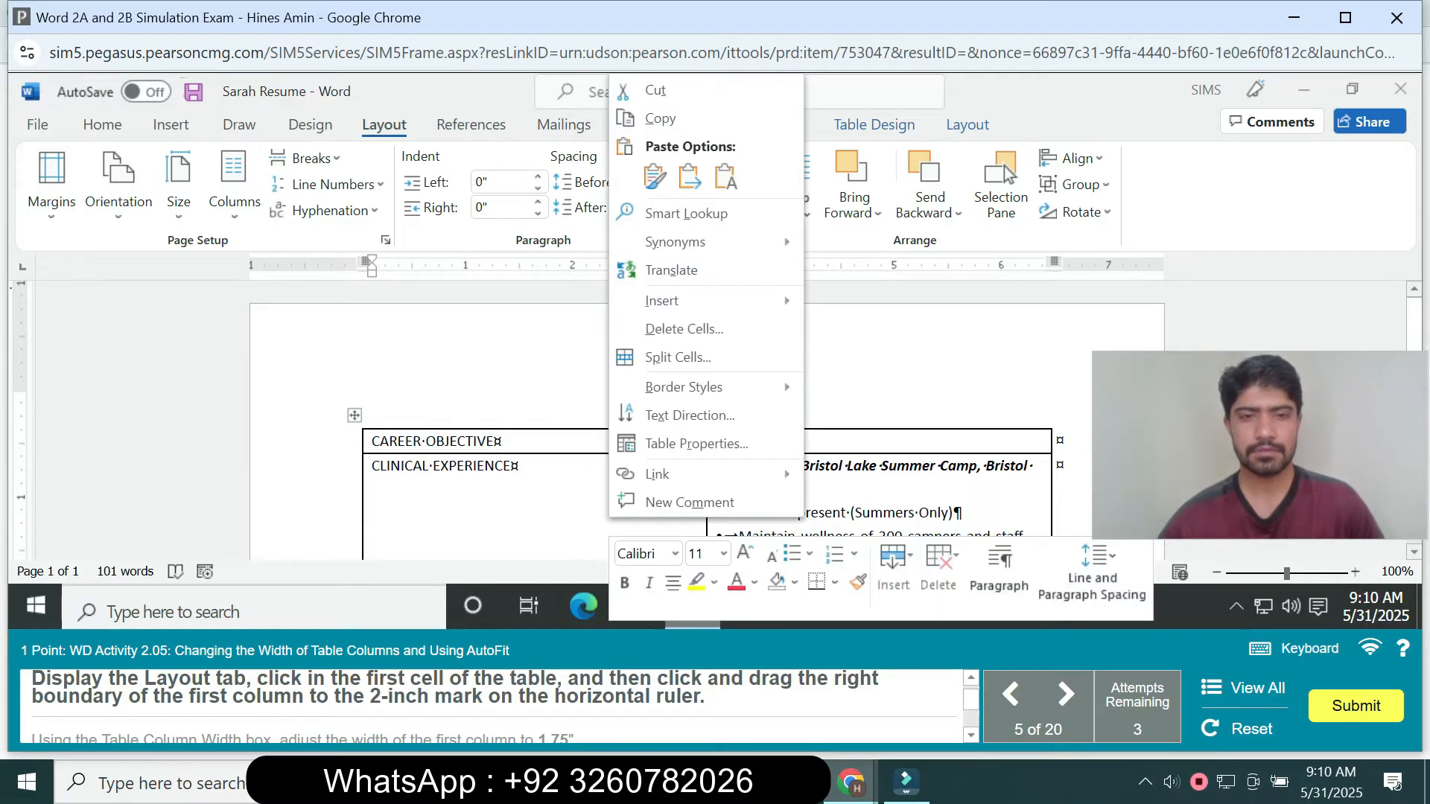
key(Escape)
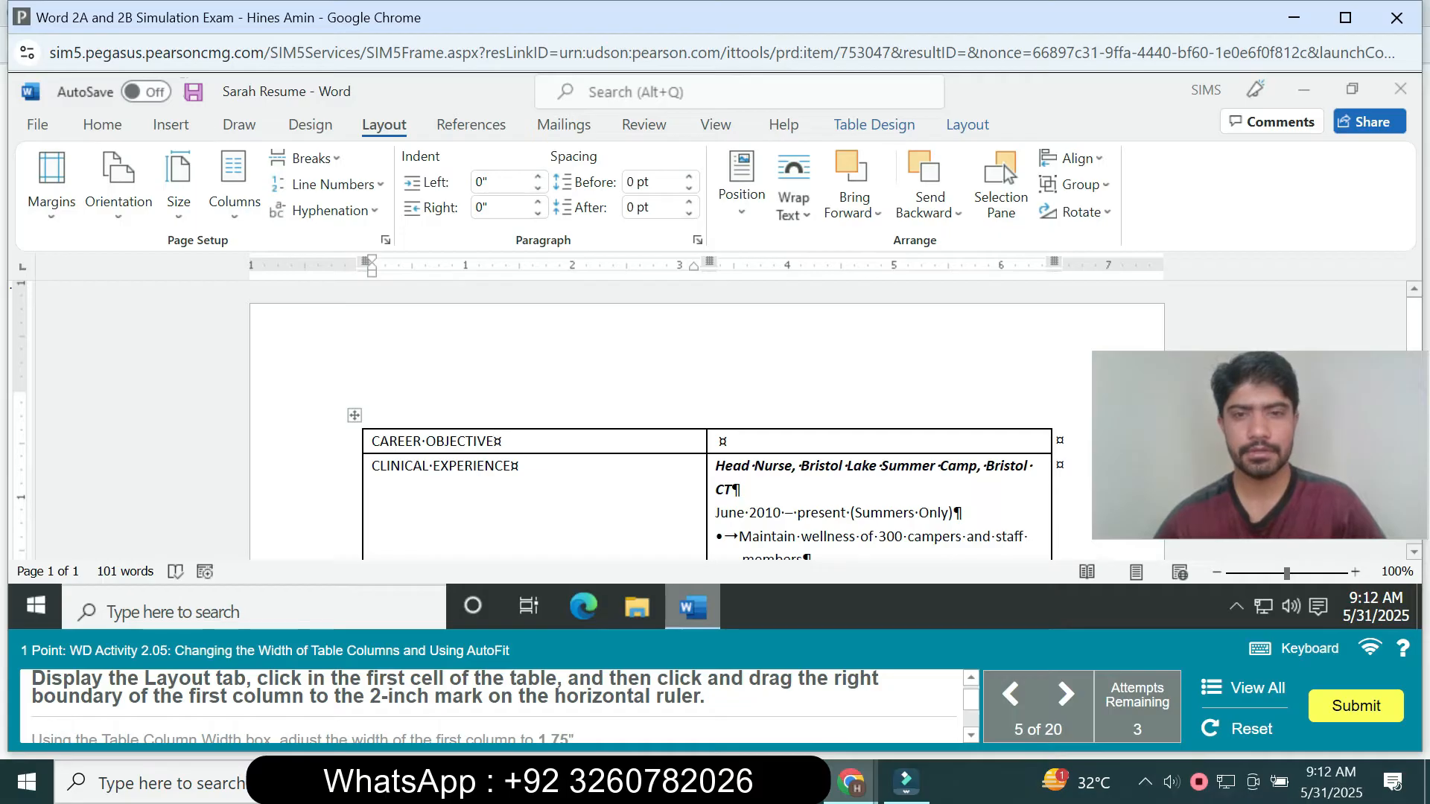
drag(706, 507, 569, 507)
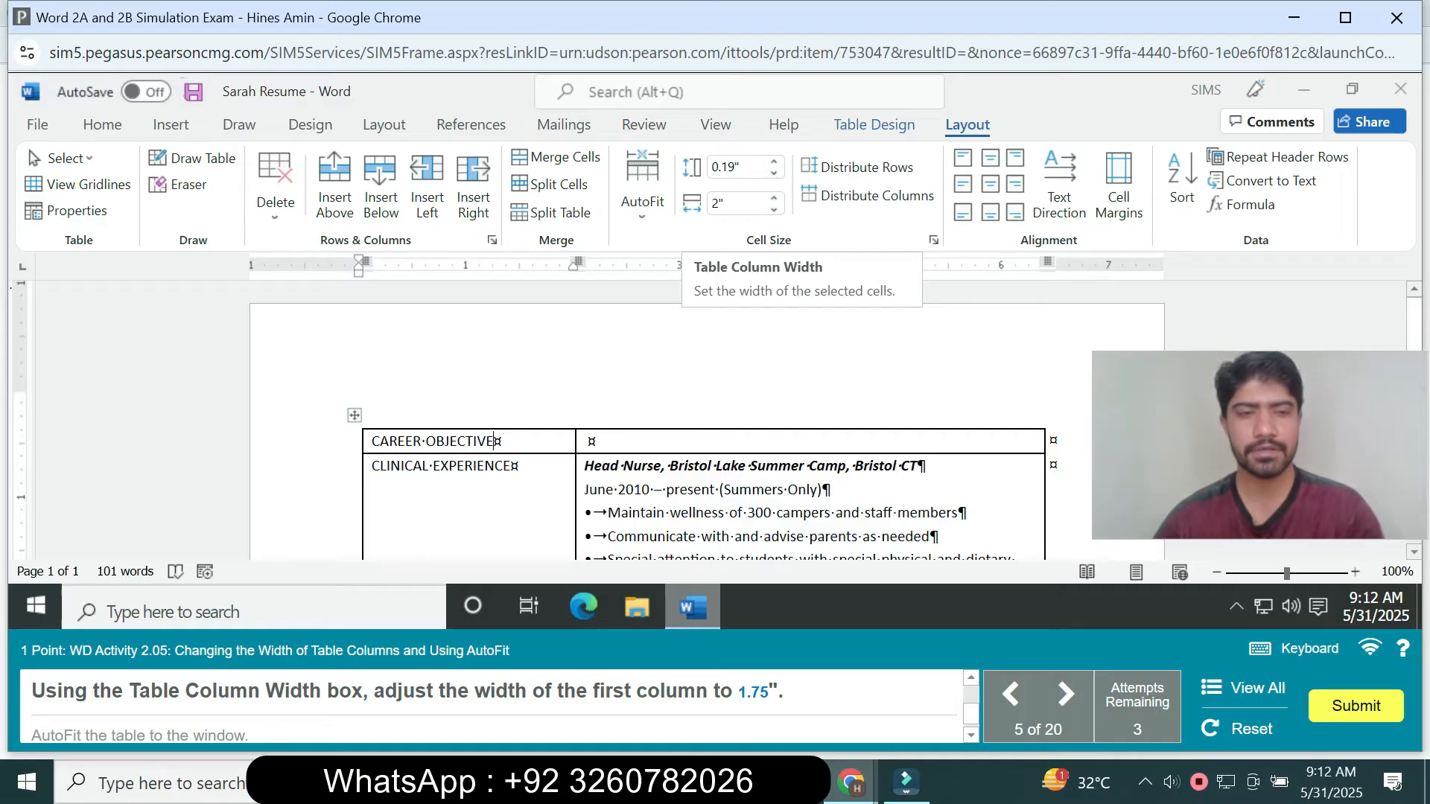
- Set the first column's width to 1.75" and AutoFit the table to the window
click(735, 203)
text(1.75)
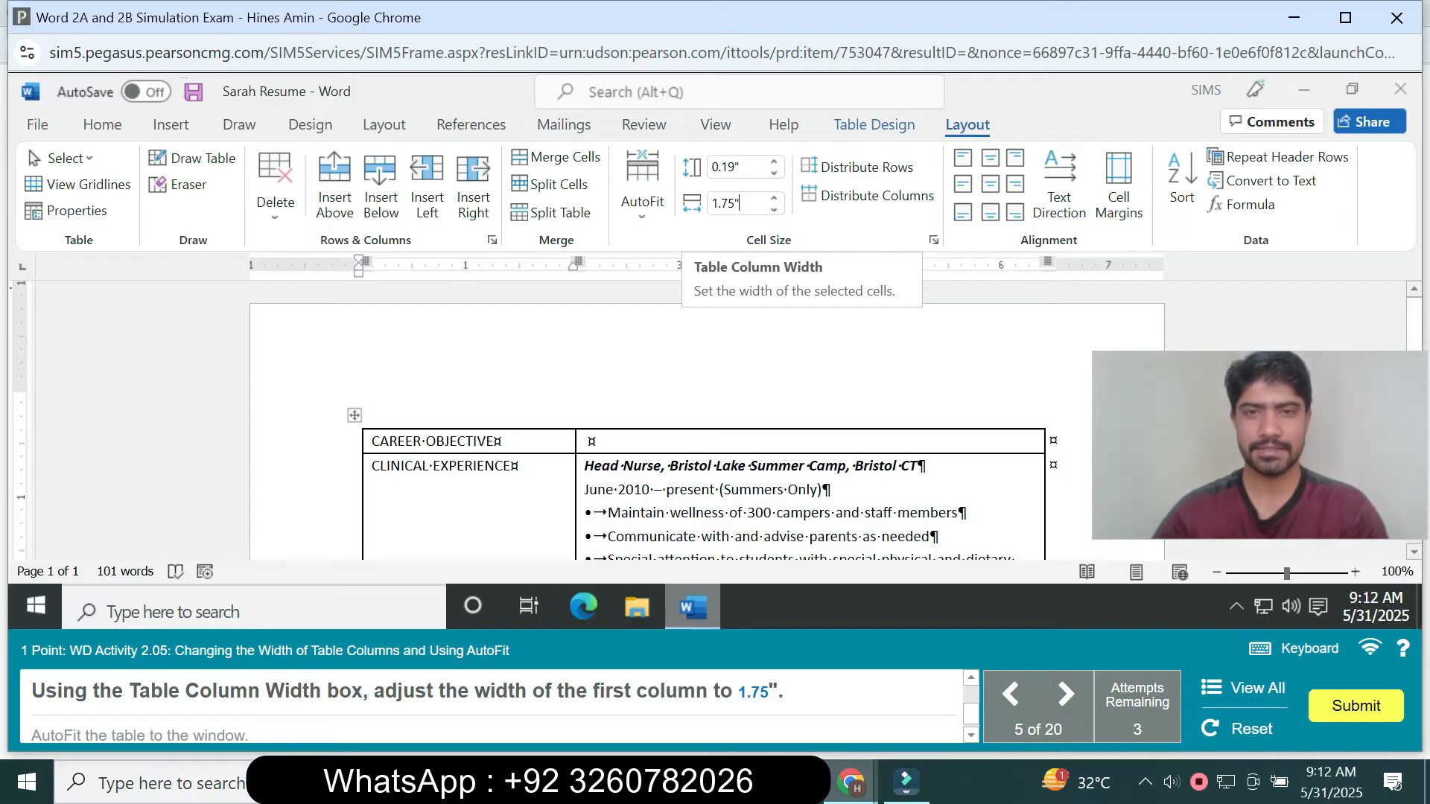
key(Return)
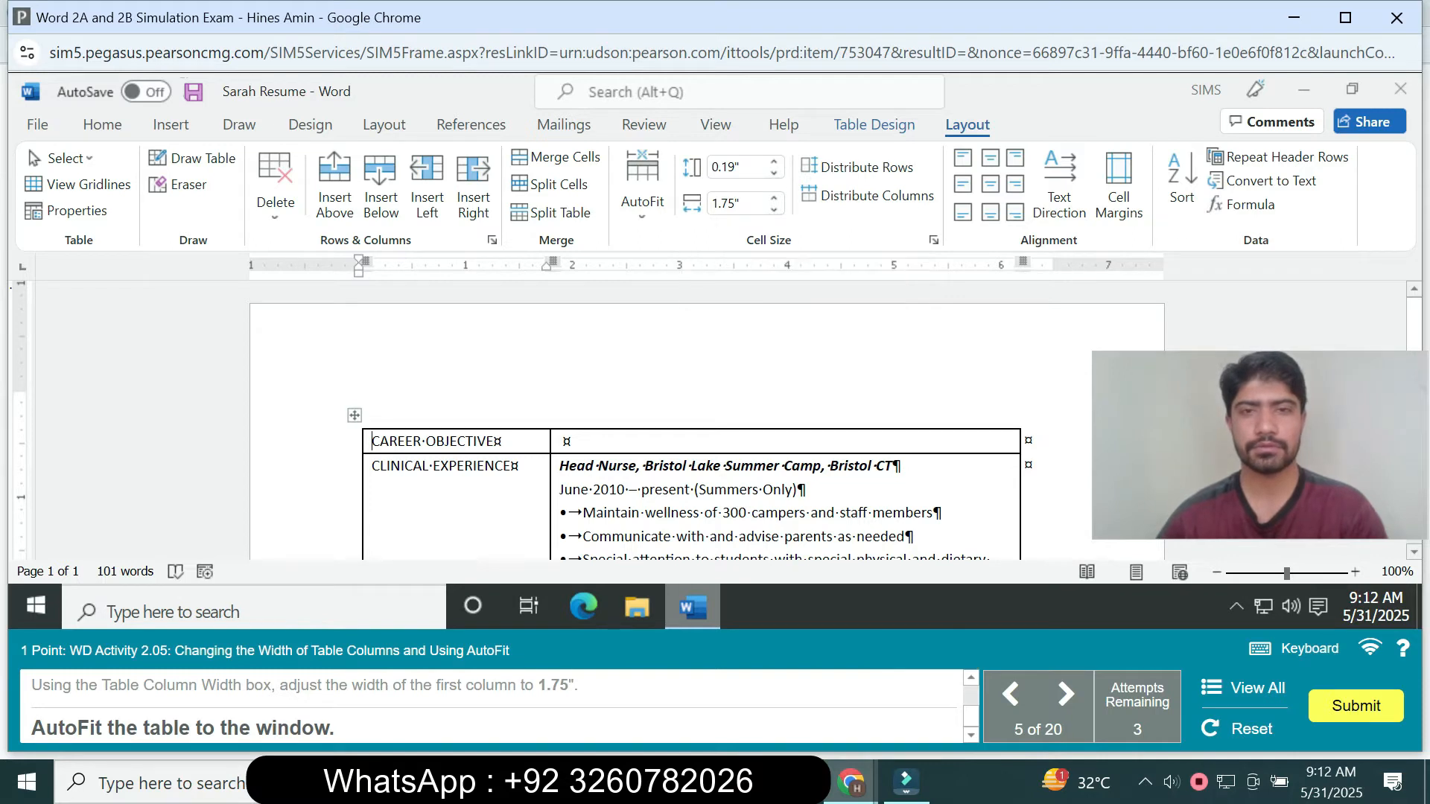
click(642, 197)
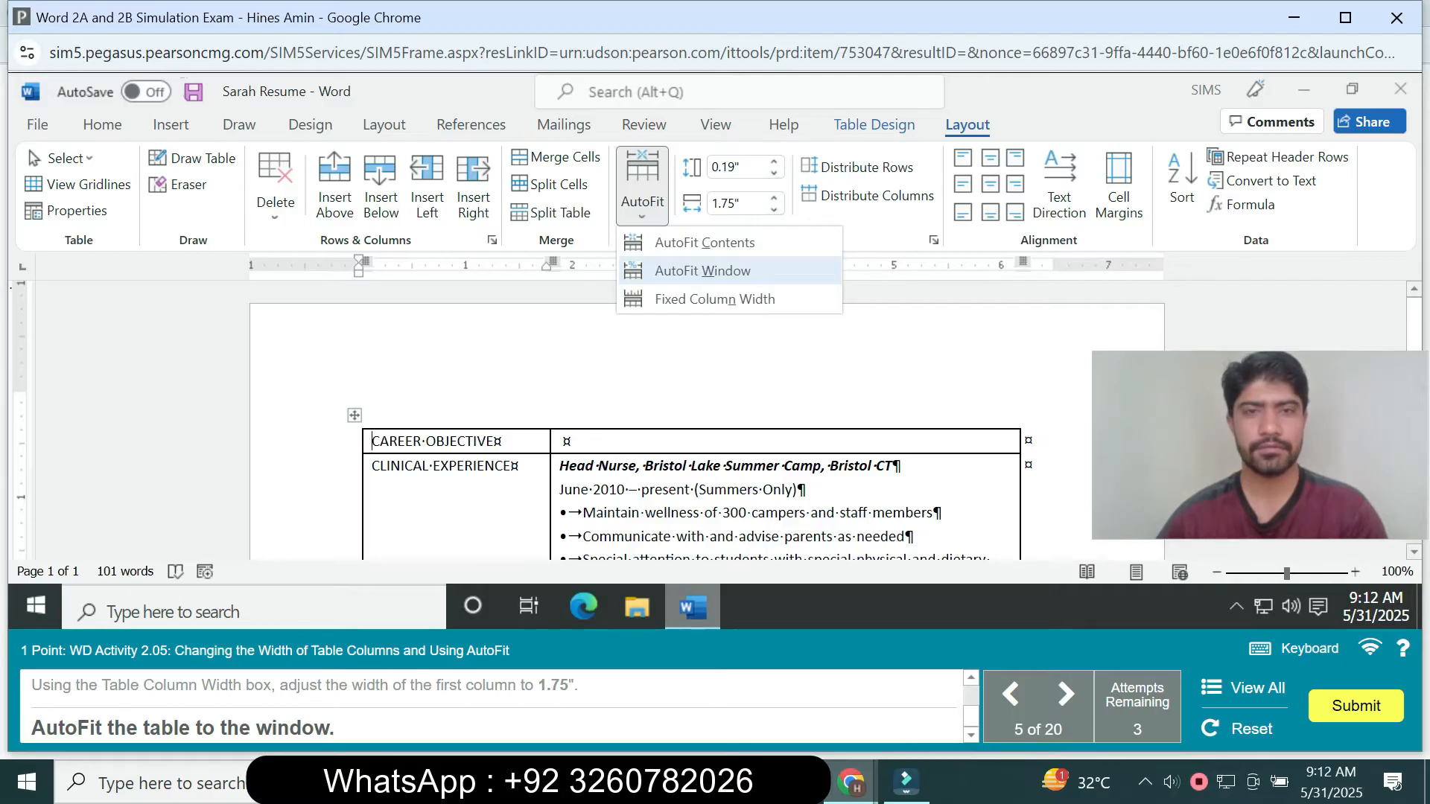
click(703, 270)
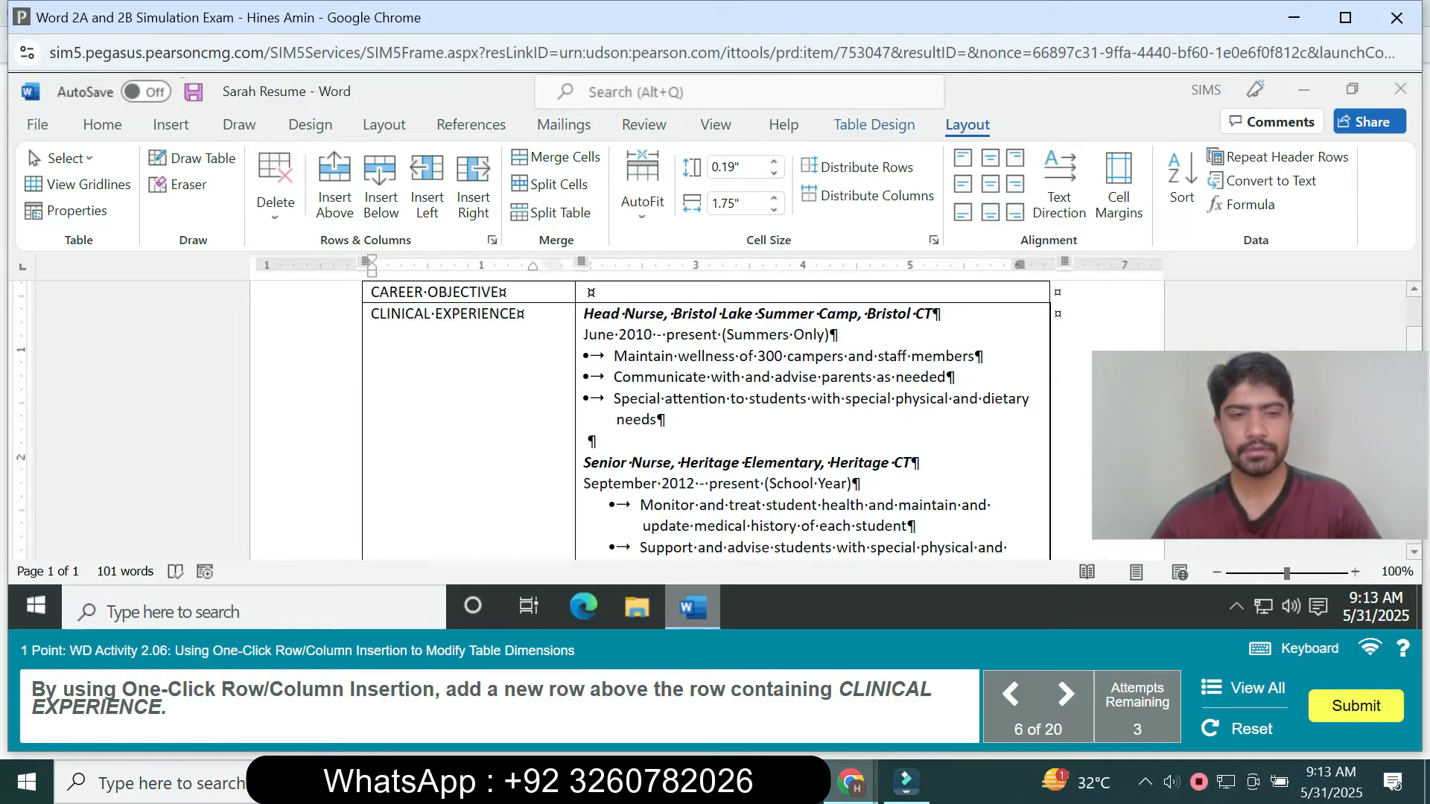
- Insert a new table row directly above the row containing CLINICAL EXPERIENCE
scroll(708, 417, up, 3)
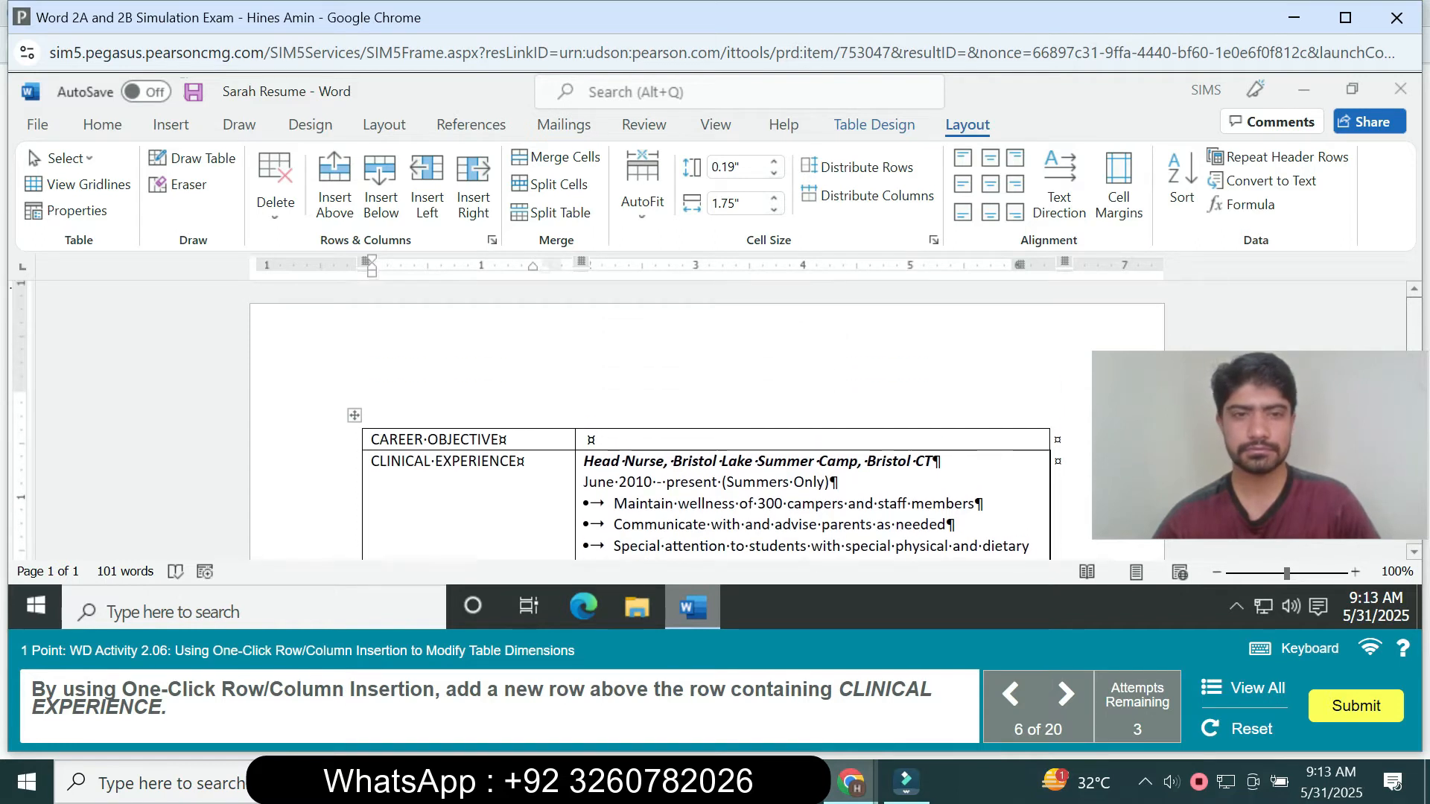
scroll(708, 417, down, 1)
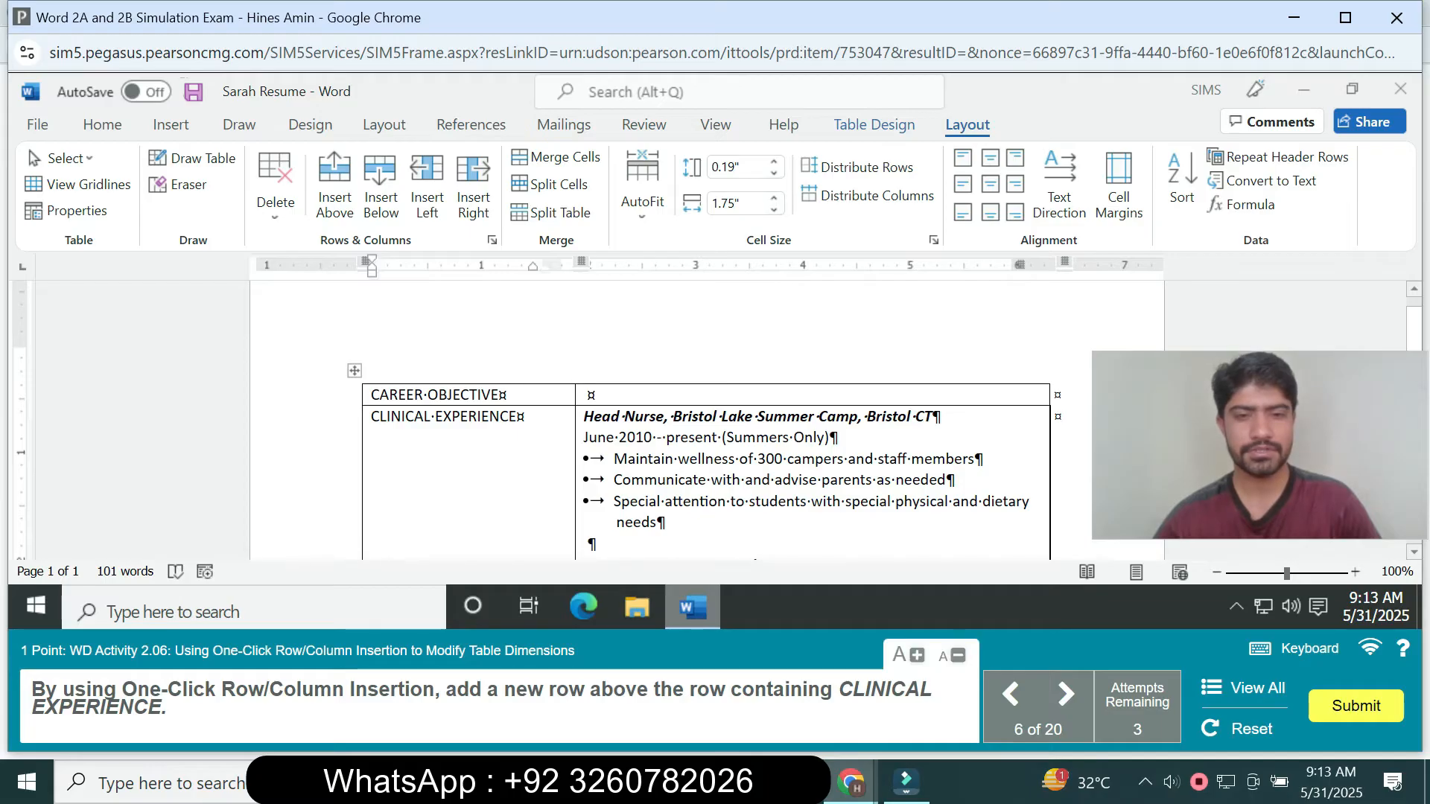
right_click(518, 416)
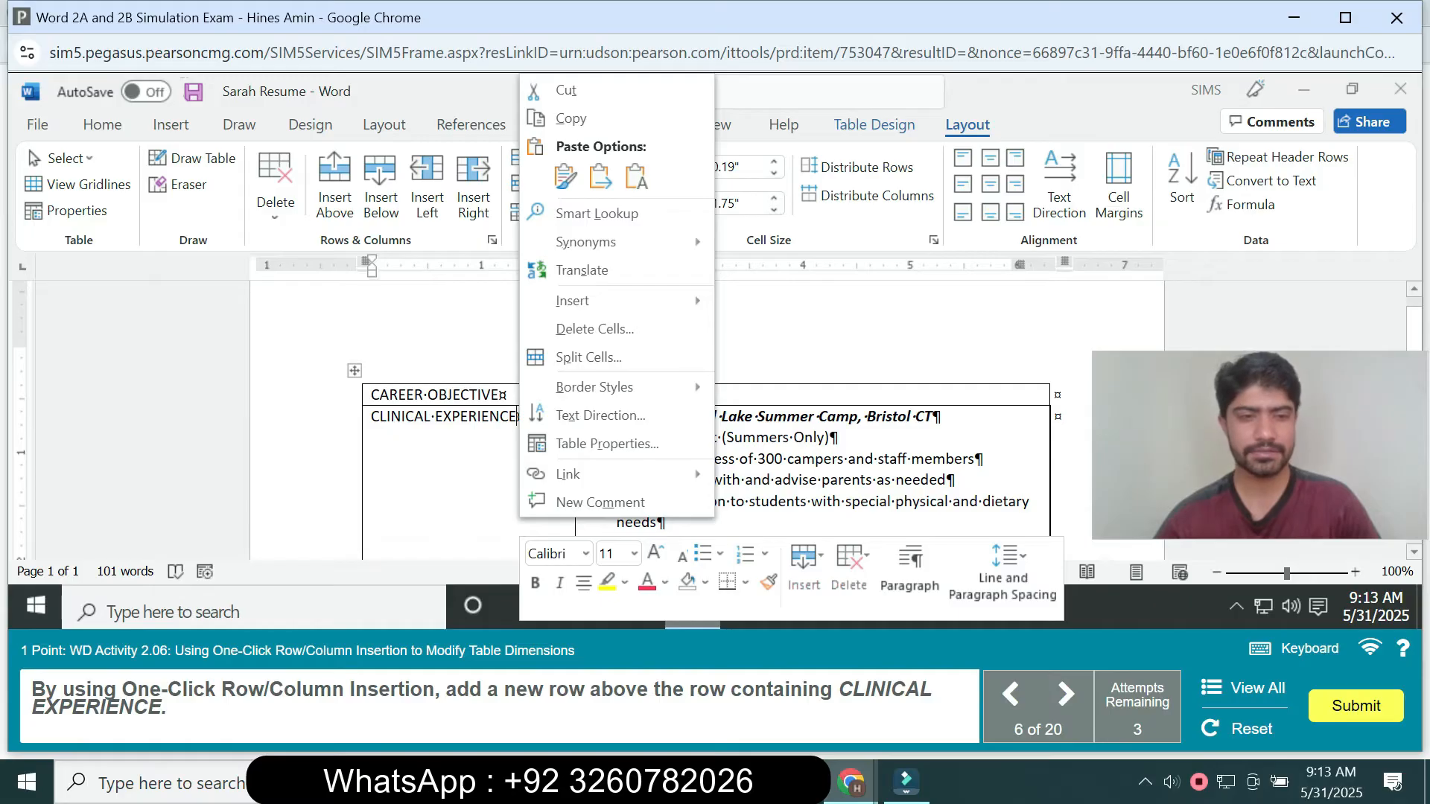
click(478, 417)
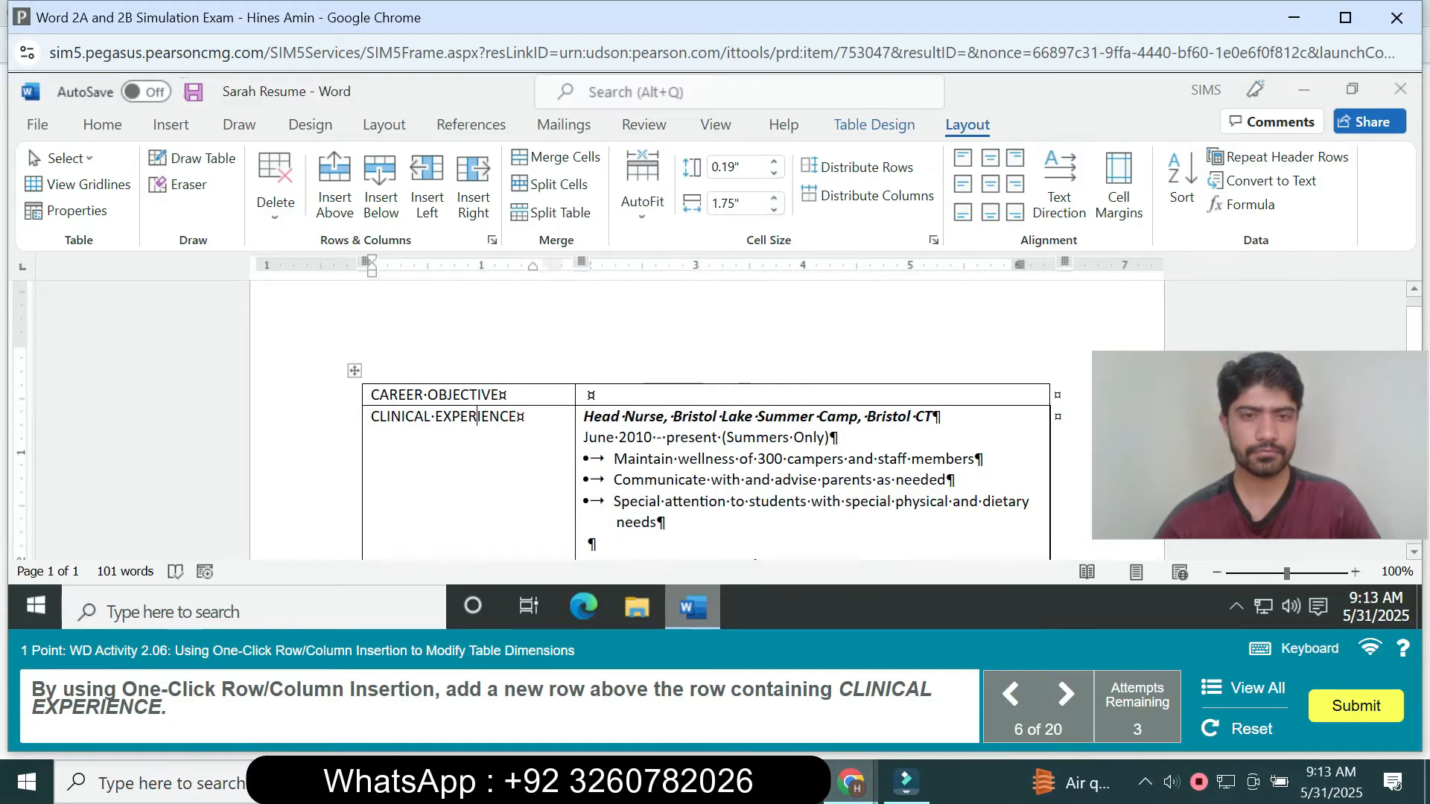
right_click(519, 416)
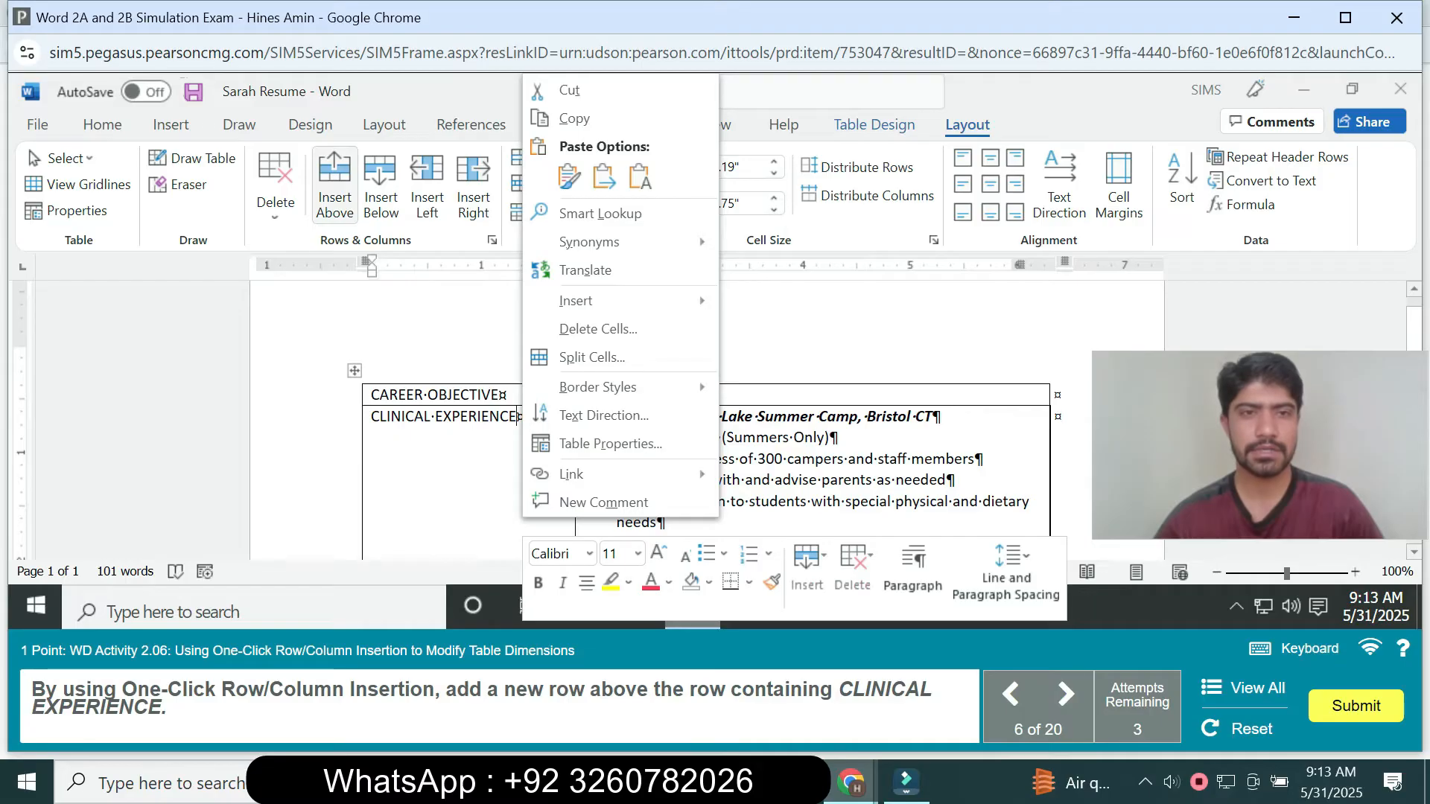
click(334, 186)
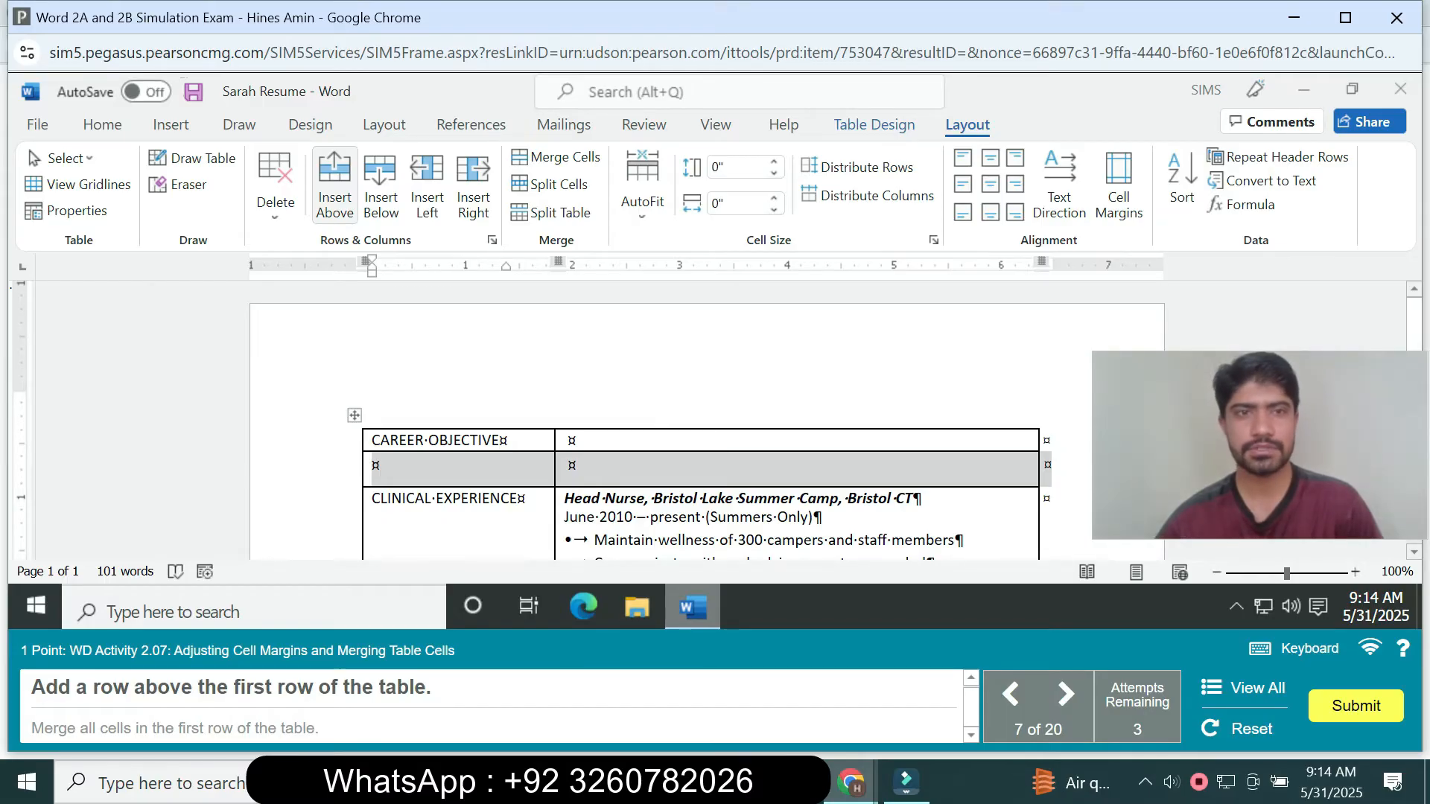
- Add a row above the table's first row and merge all cells in that new first row
click(334, 186)
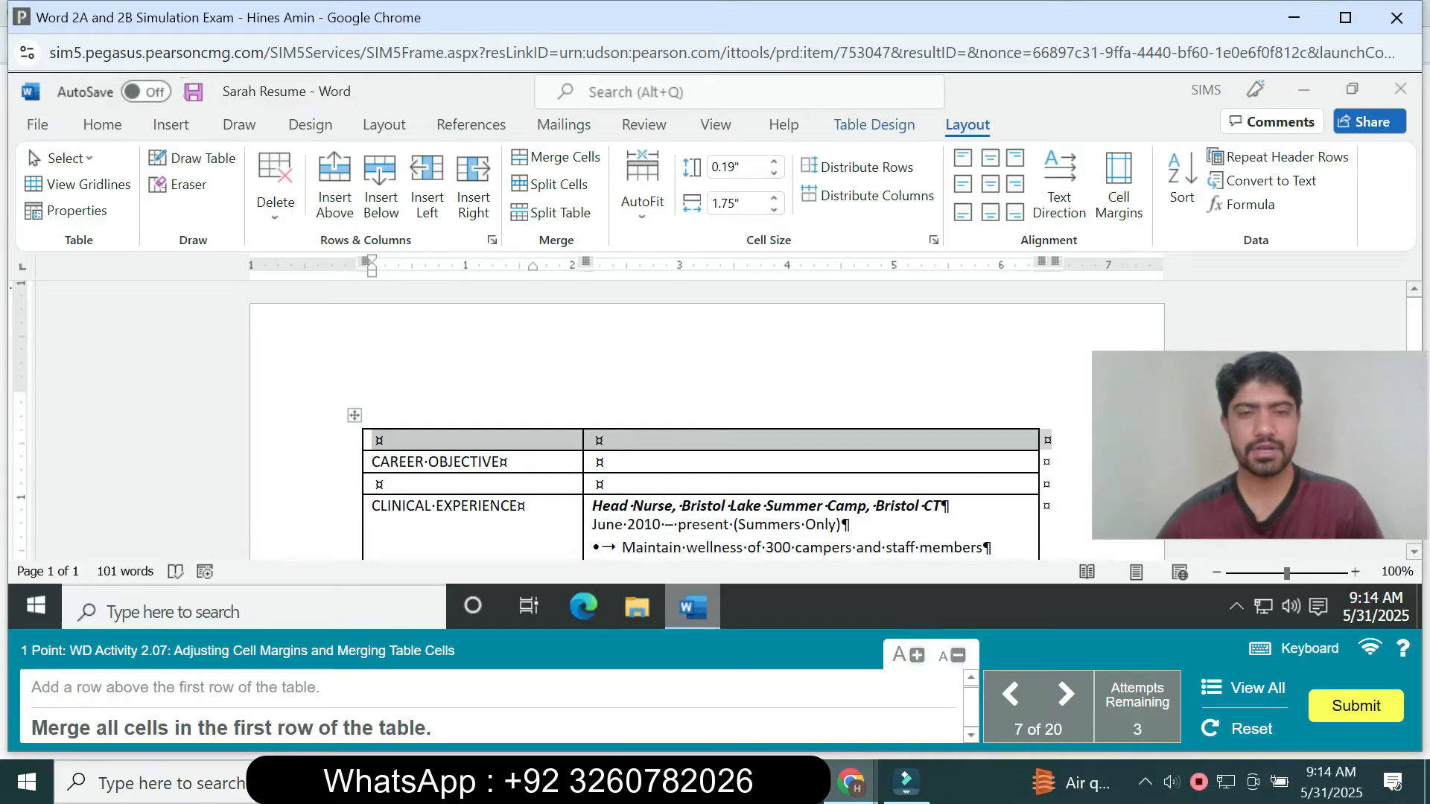
right_click(488, 441)
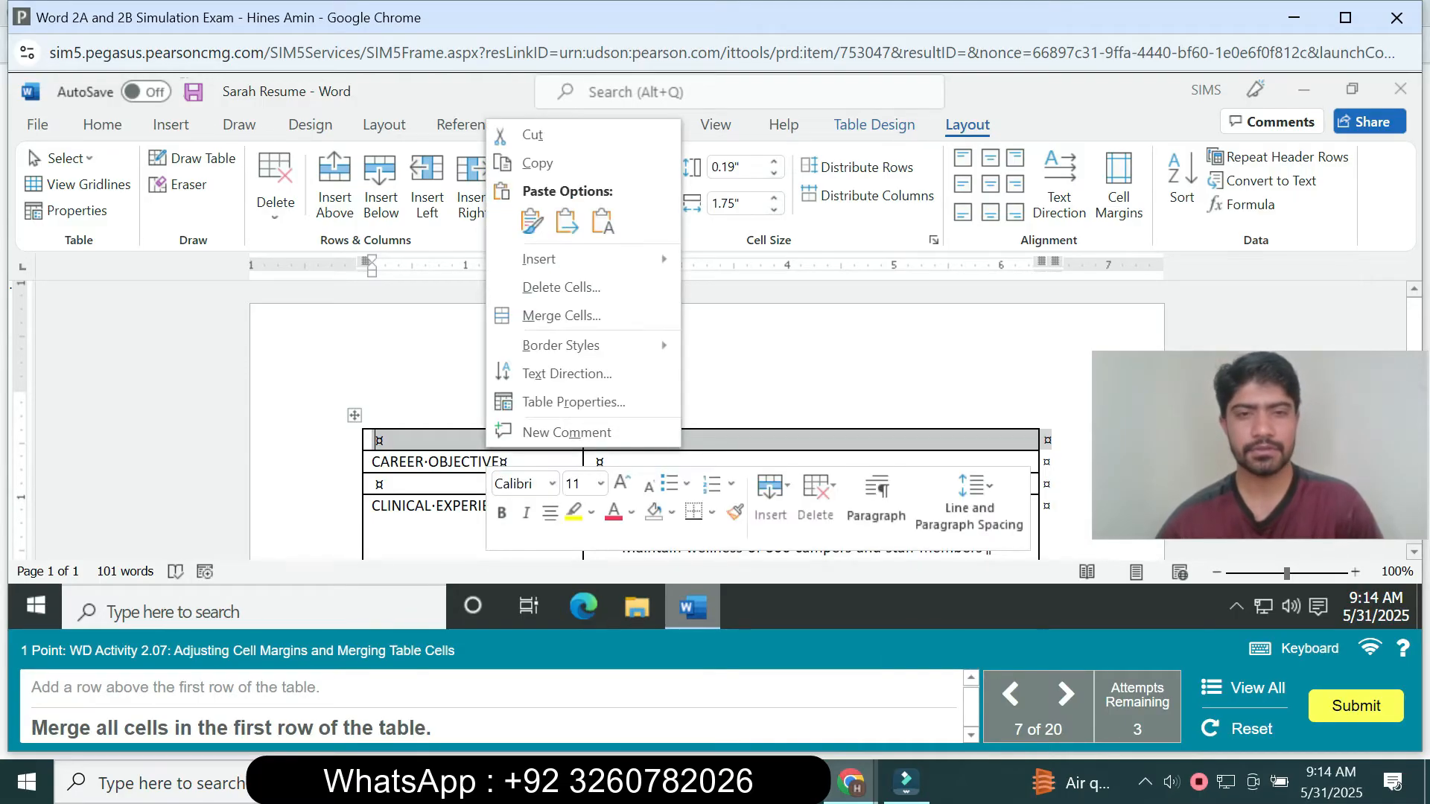
click(562, 316)
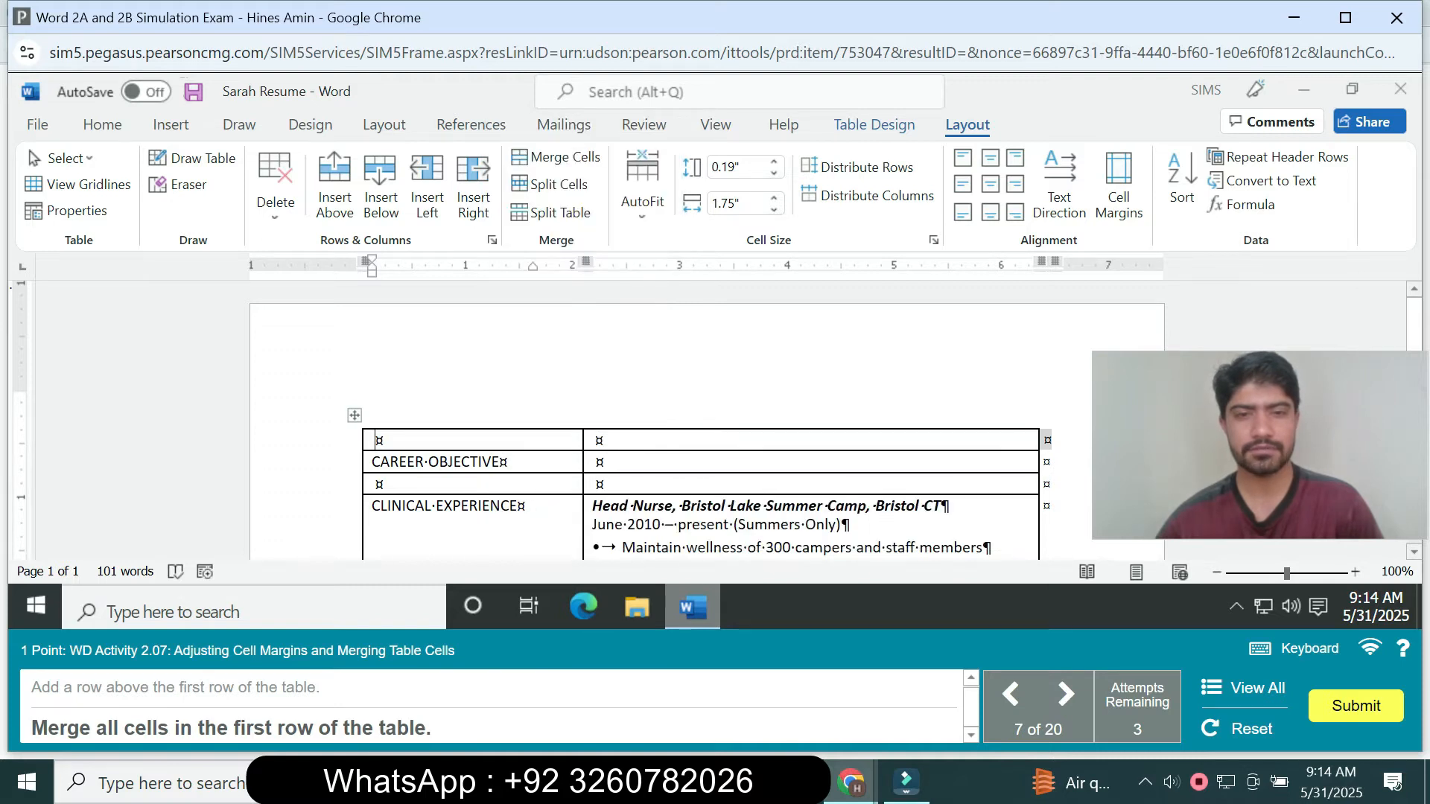
drag(477, 441, 630, 441)
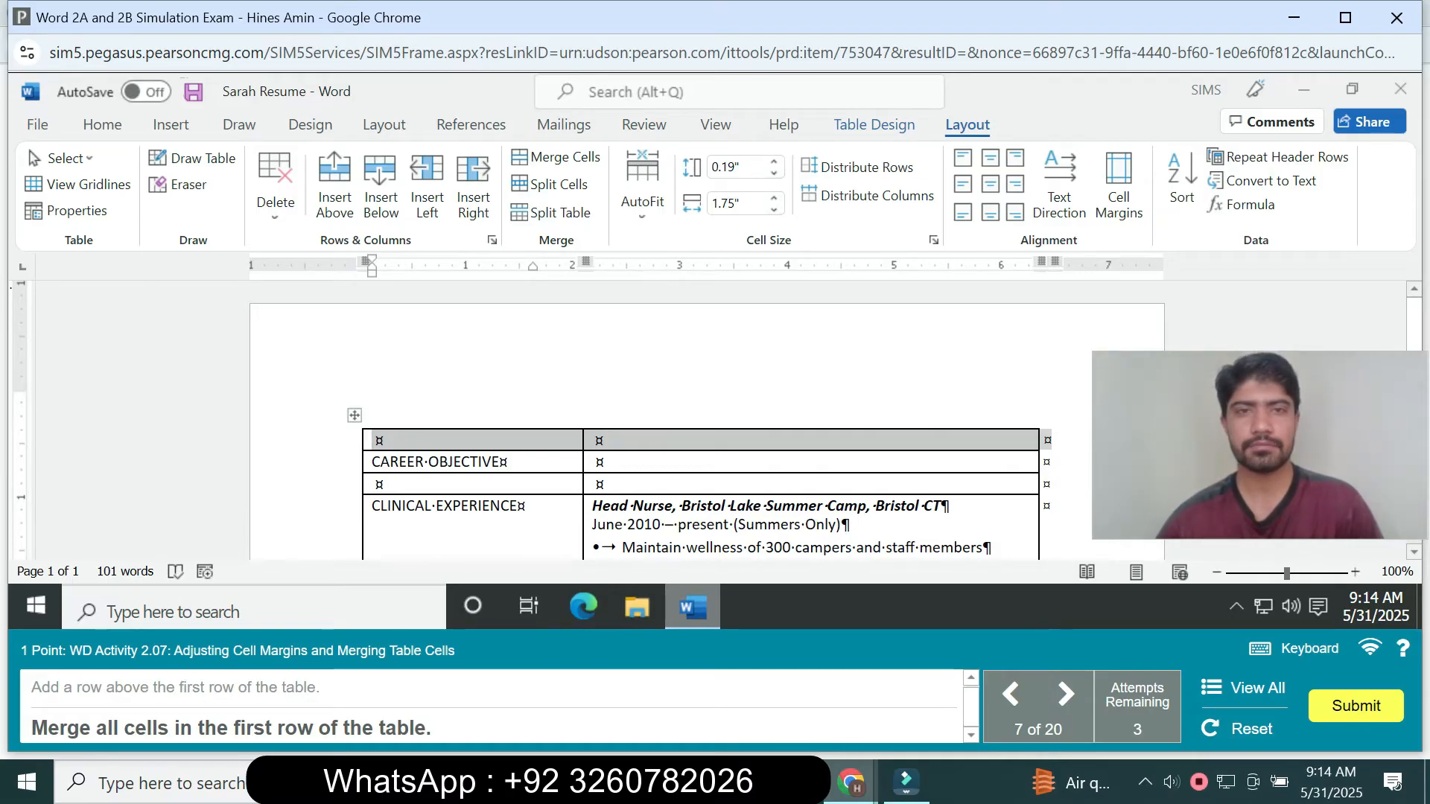
click(557, 157)
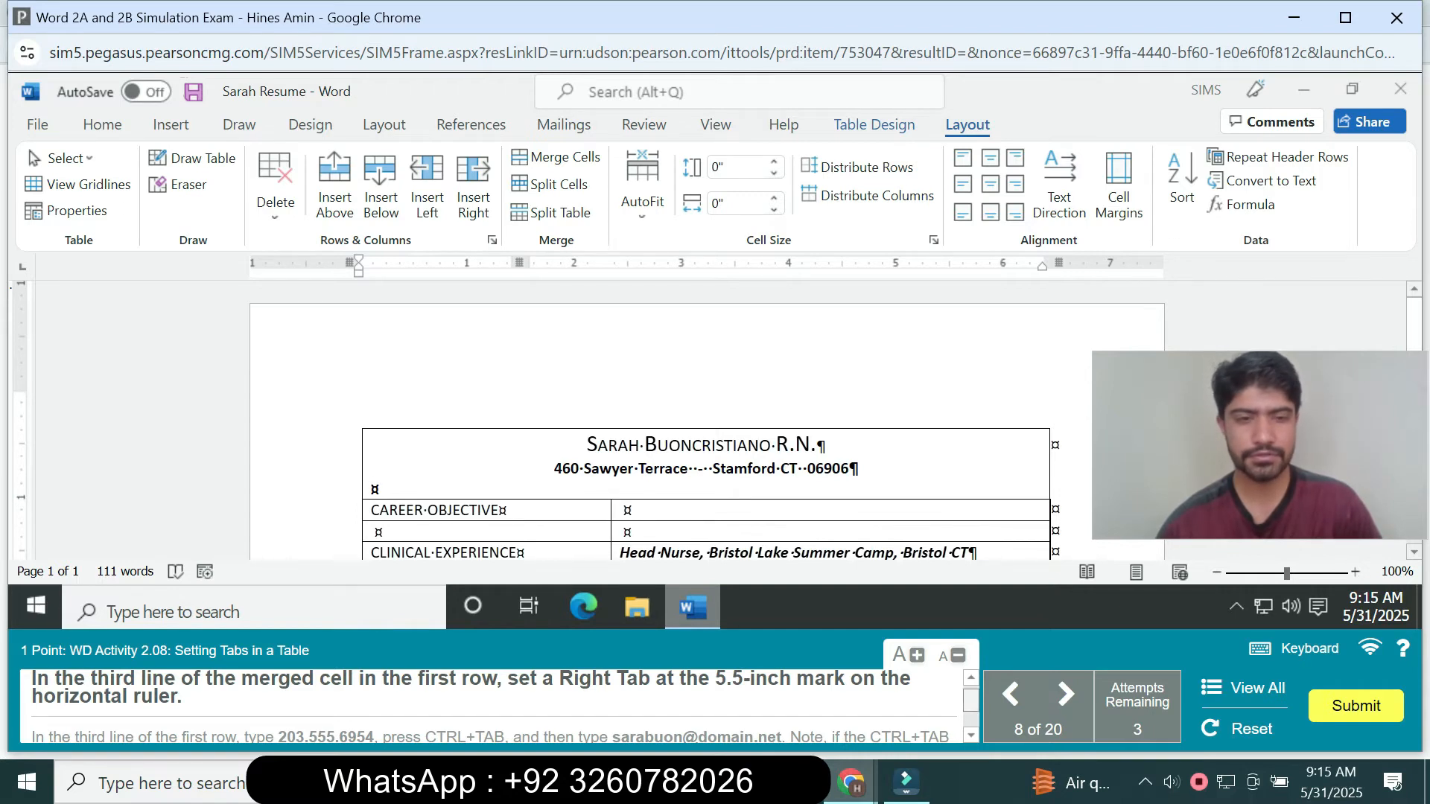
- Set a right-aligned tab stop at 5.5" with no leader on the third line of the merged cell in the first row
scroll(506, 706, down, 1)
scroll(506, 706, up, 1)
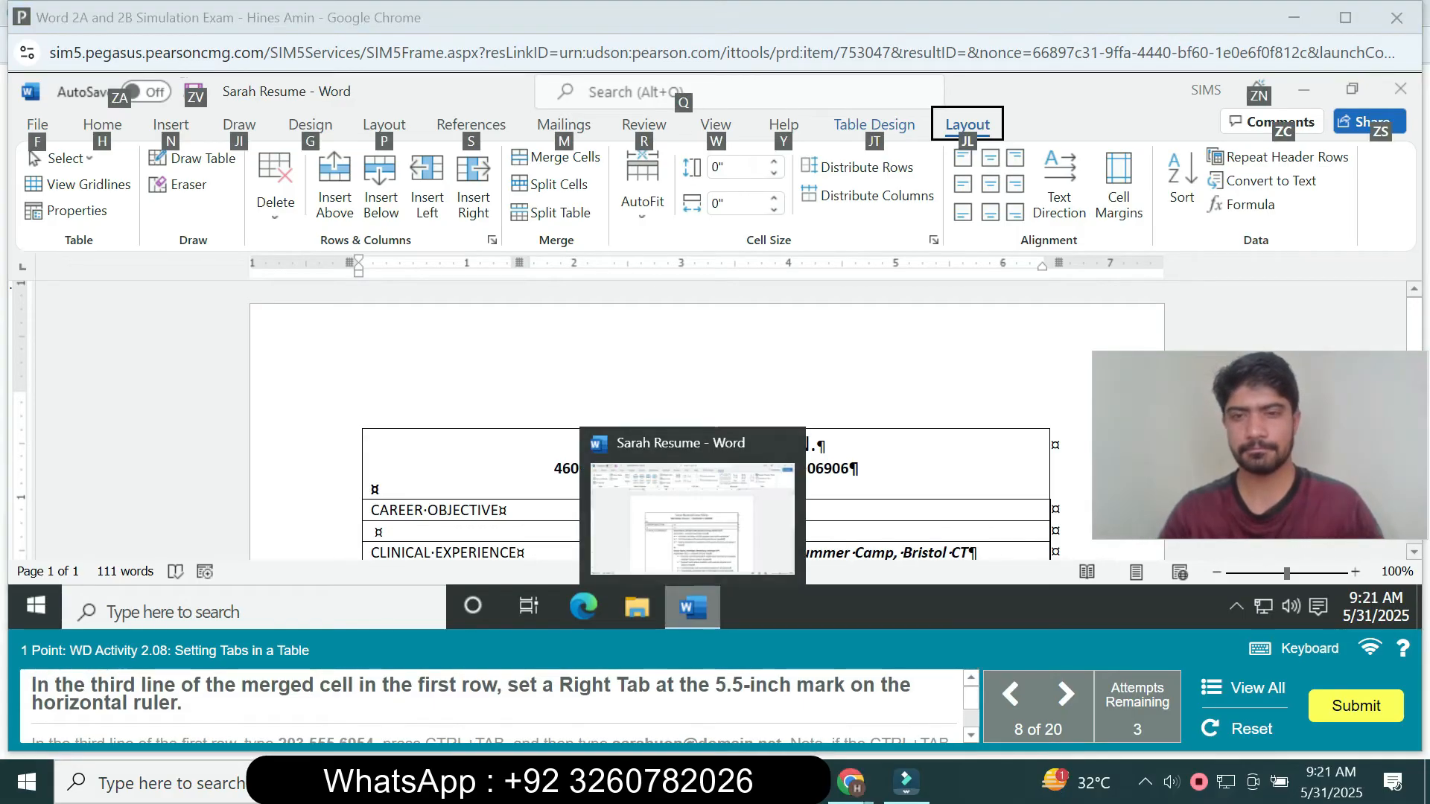
click(818, 446)
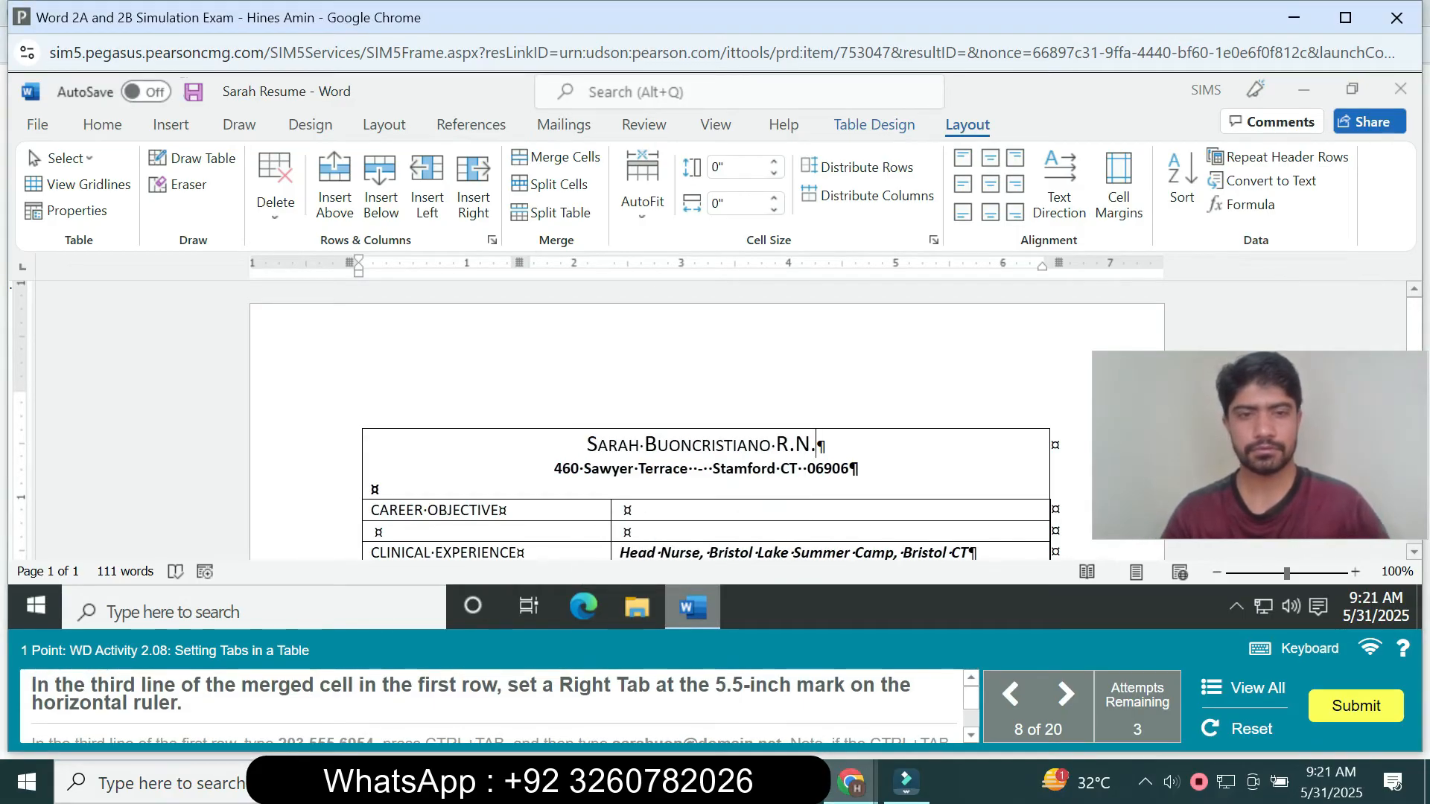
click(555, 468)
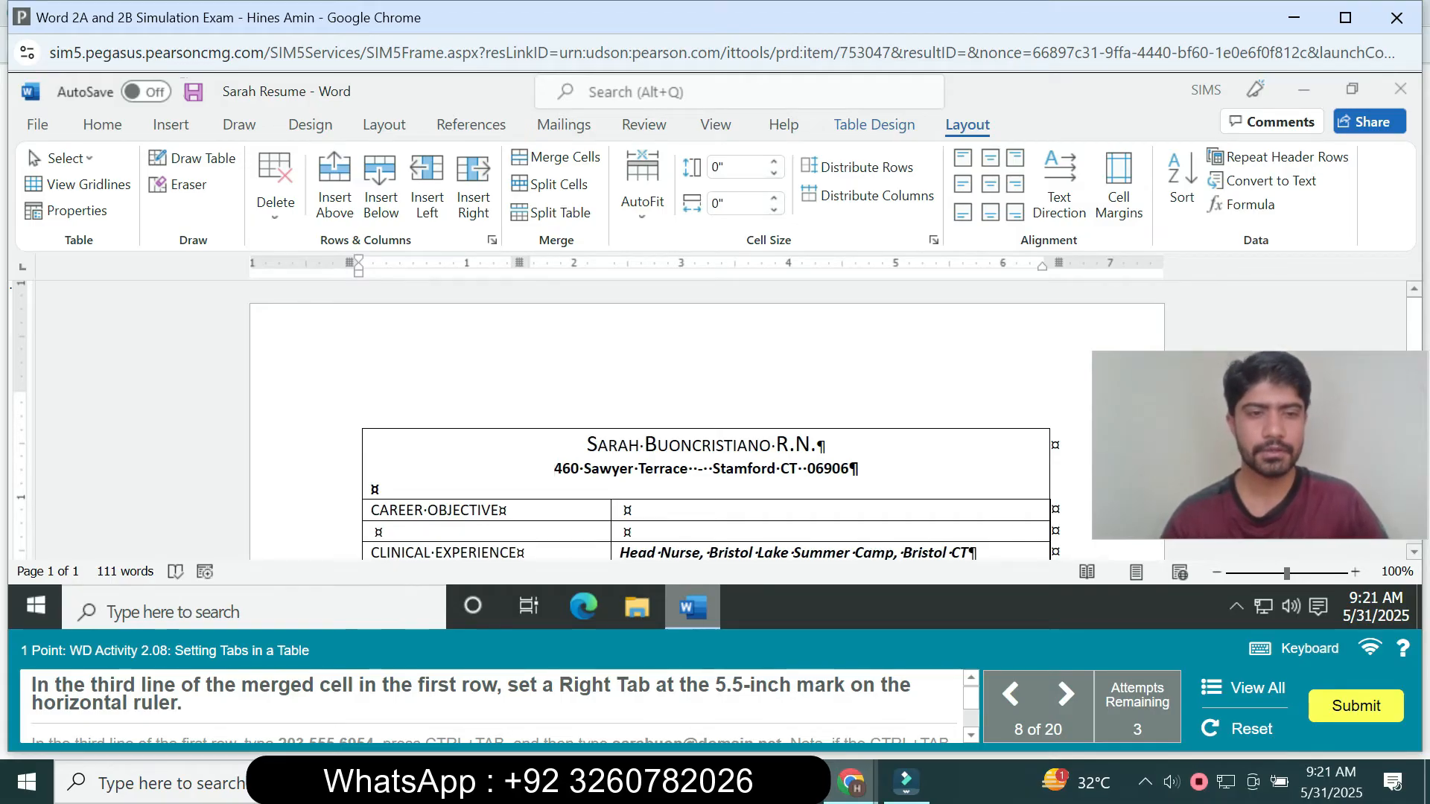
click(372, 489)
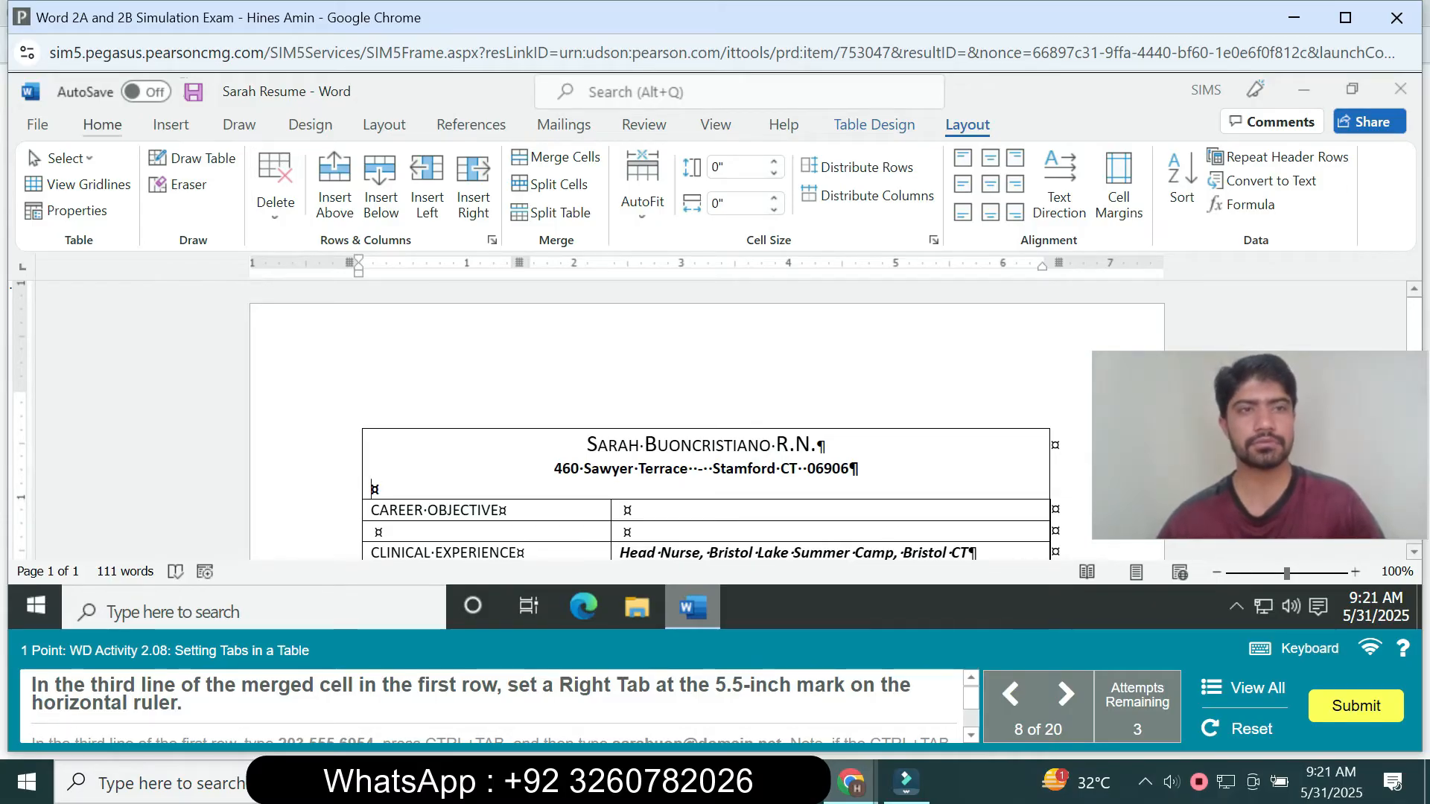
click(102, 125)
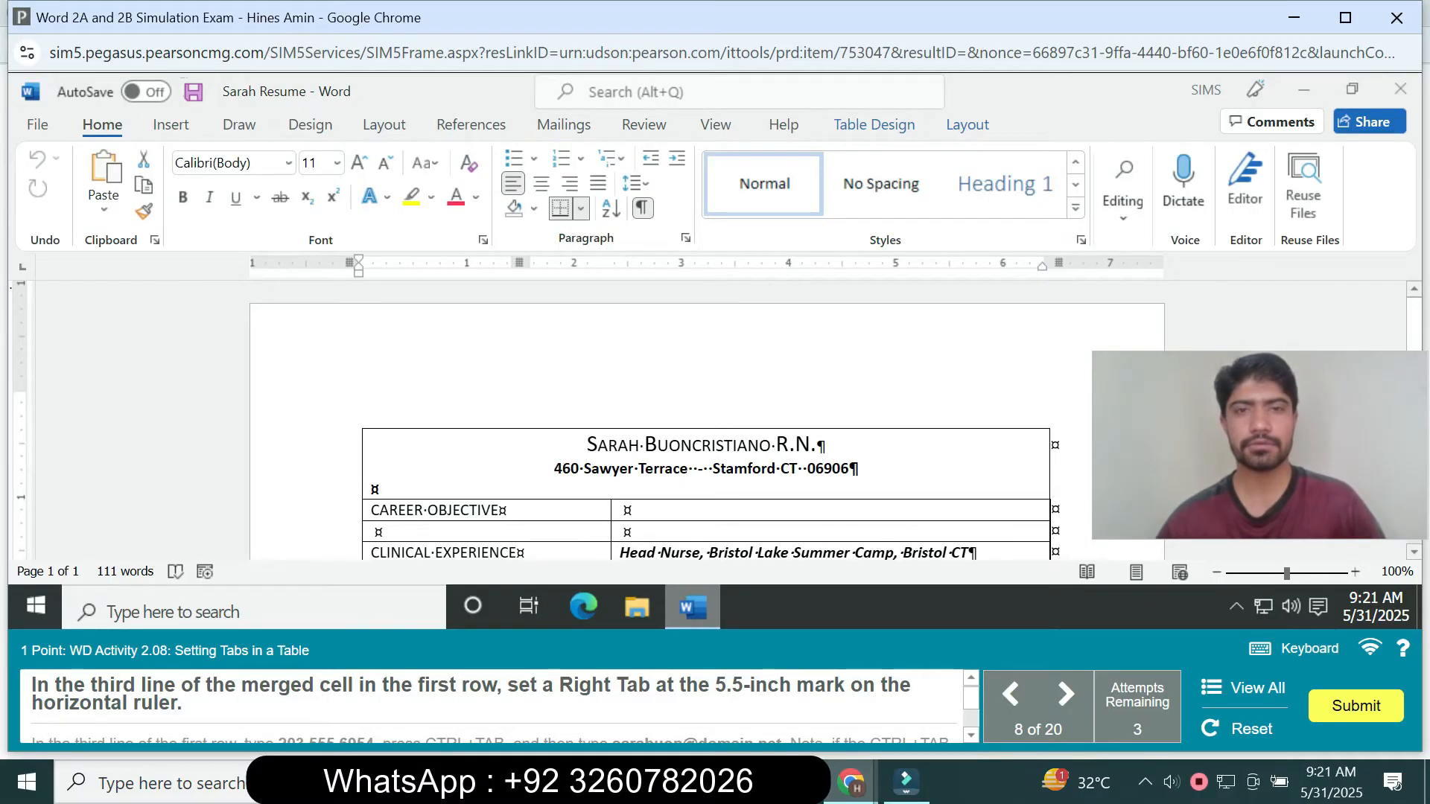
click(686, 238)
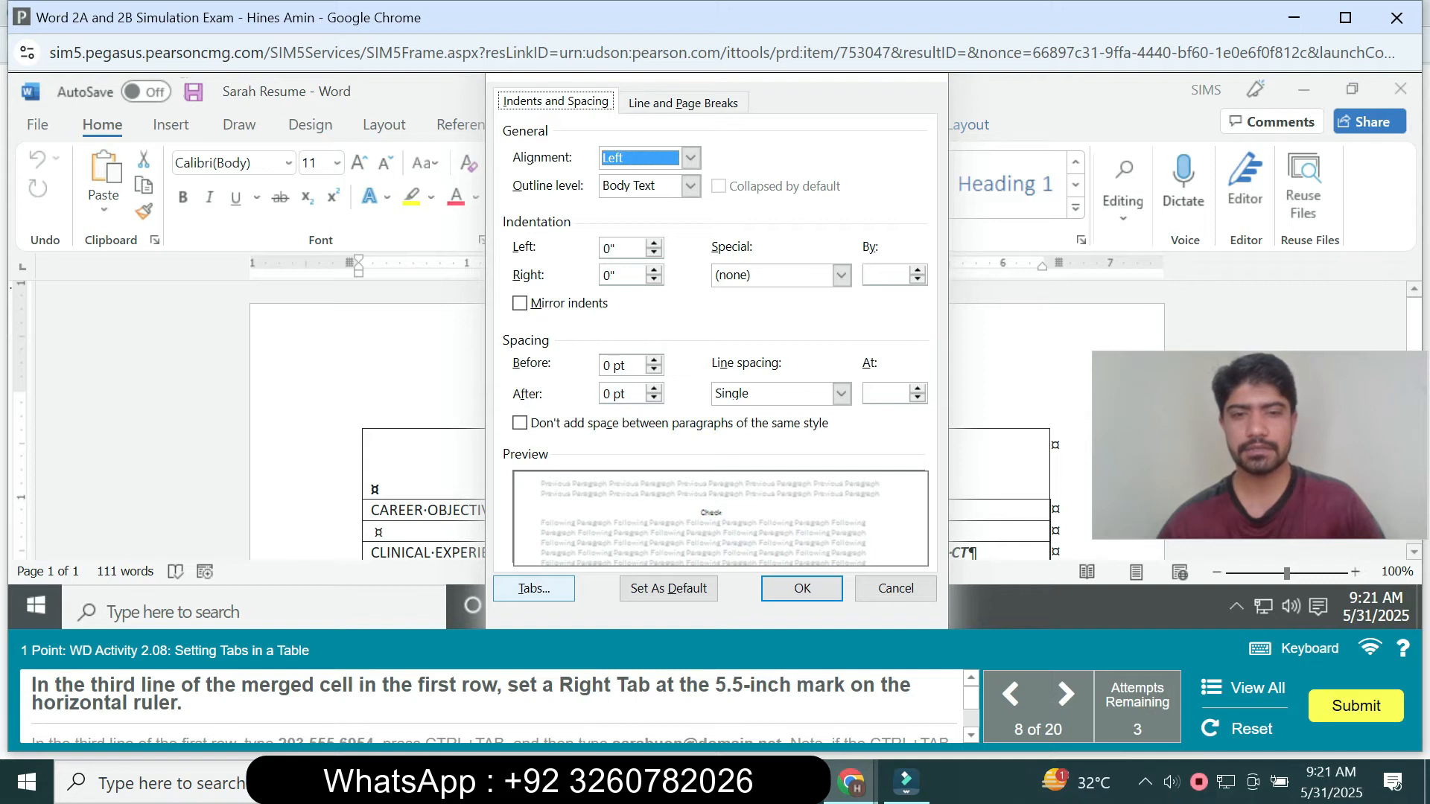
click(533, 589)
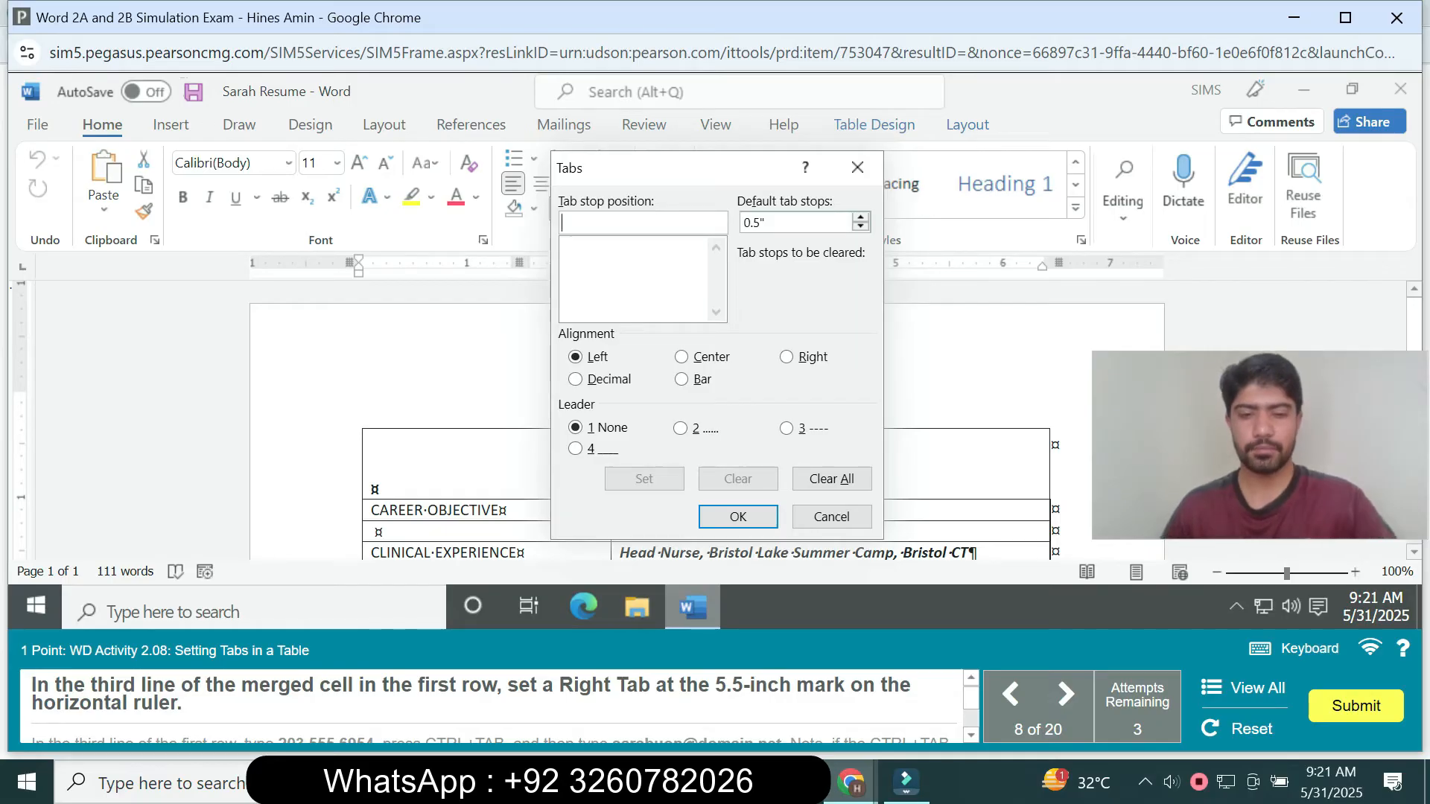
text(5.5)
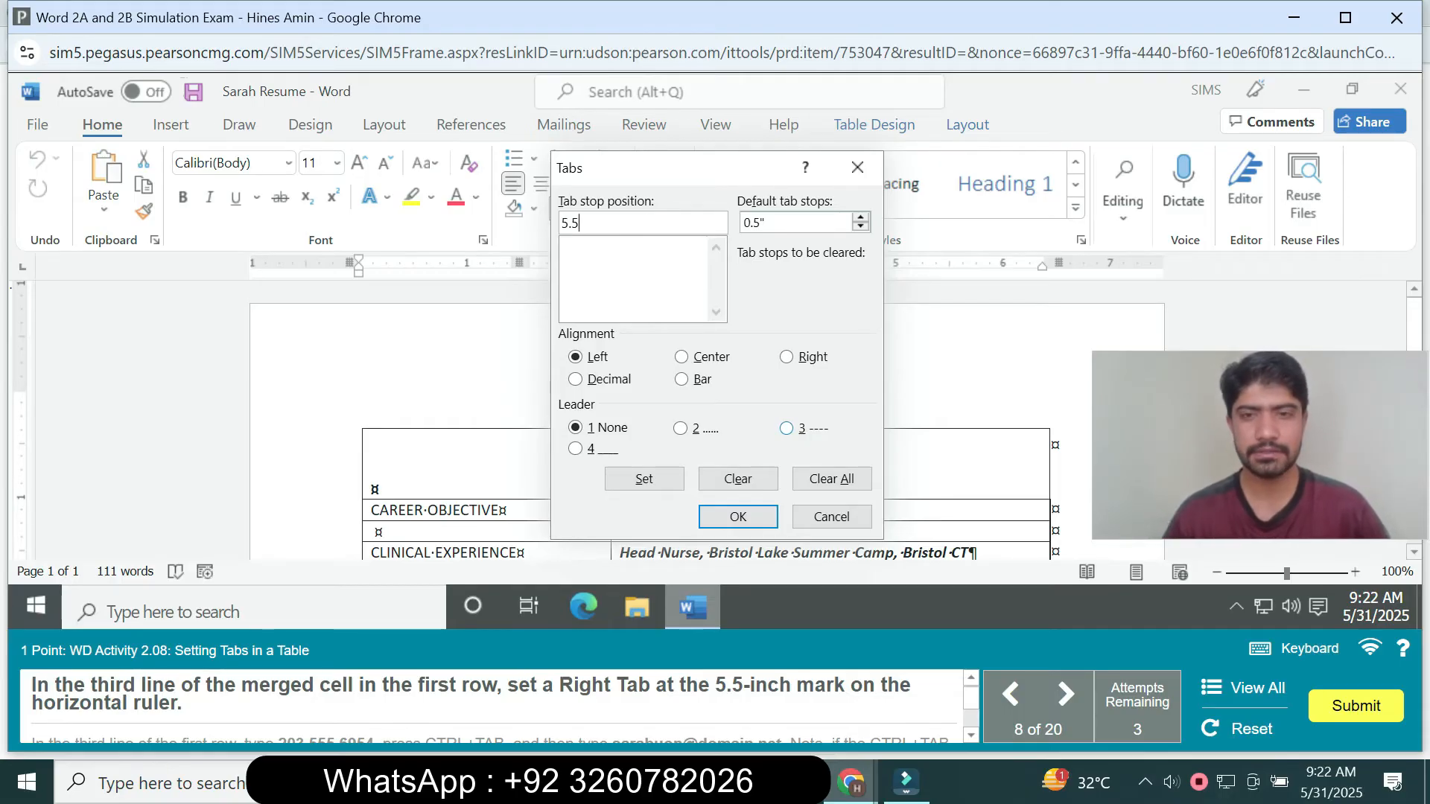
key(alt+r)
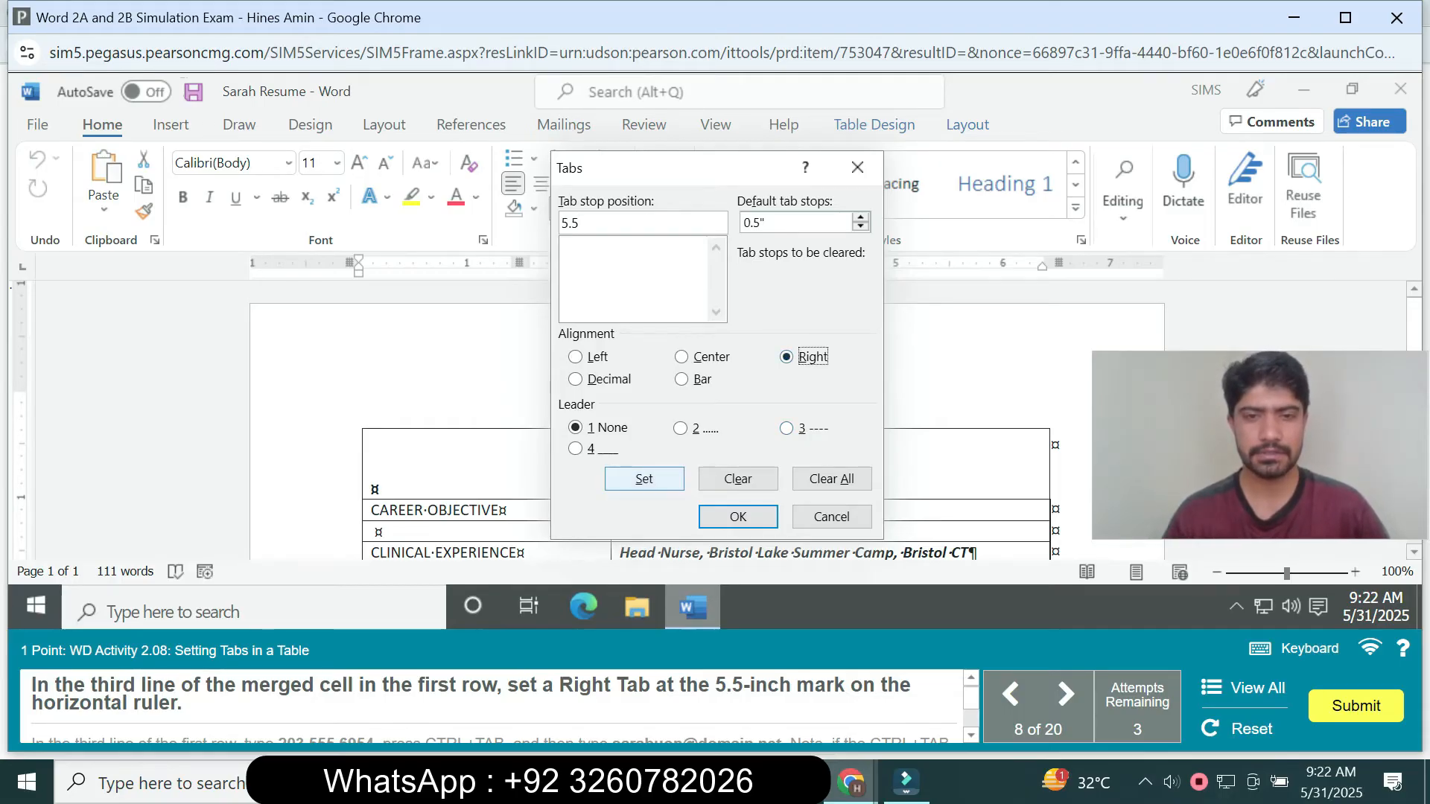
key(alt+s)
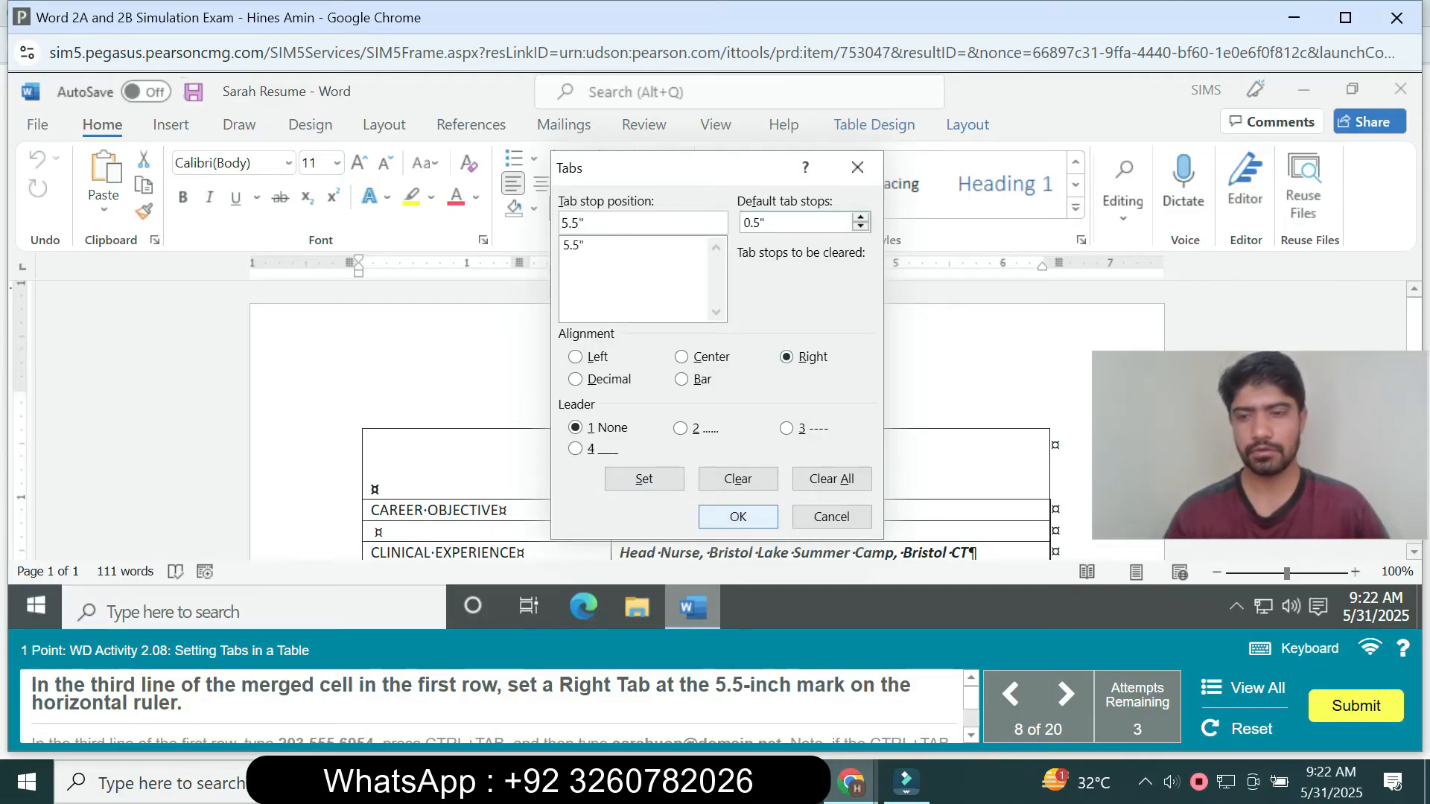
key(Return)
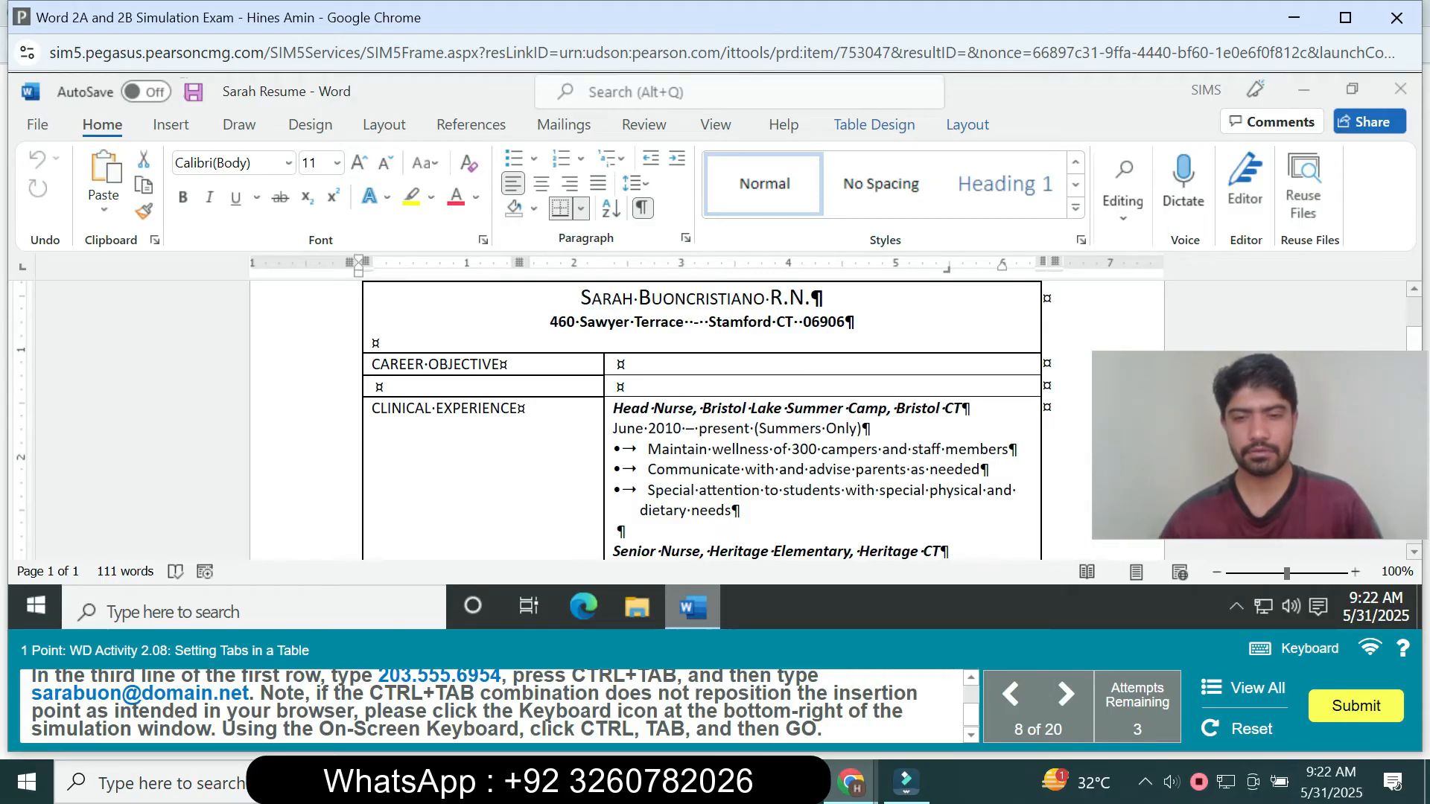
- Enter the contact's phone number on the third line of the merged first-row cell and insert a tab character after it
scroll(495, 706, up, 1)
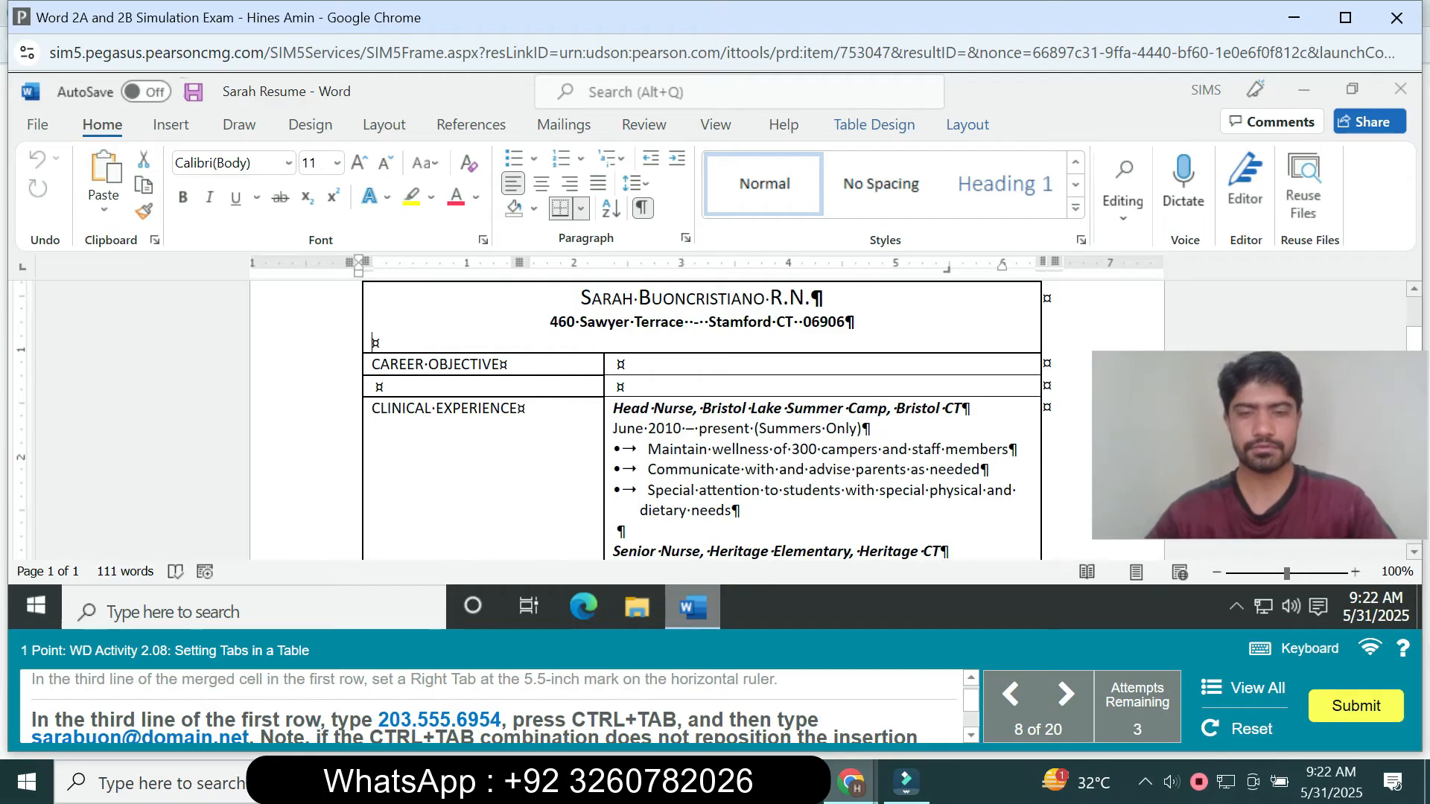
text(203)
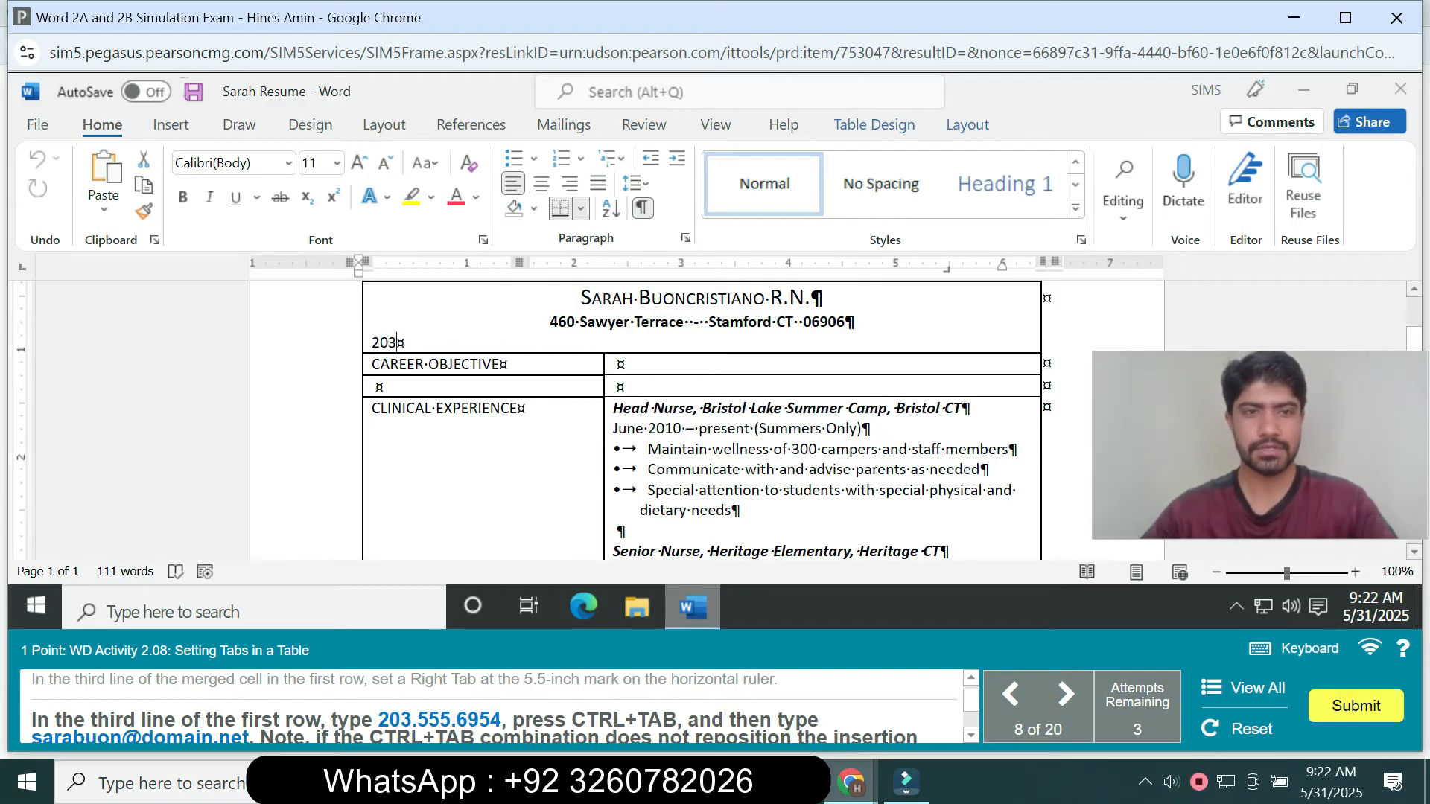
text(.)
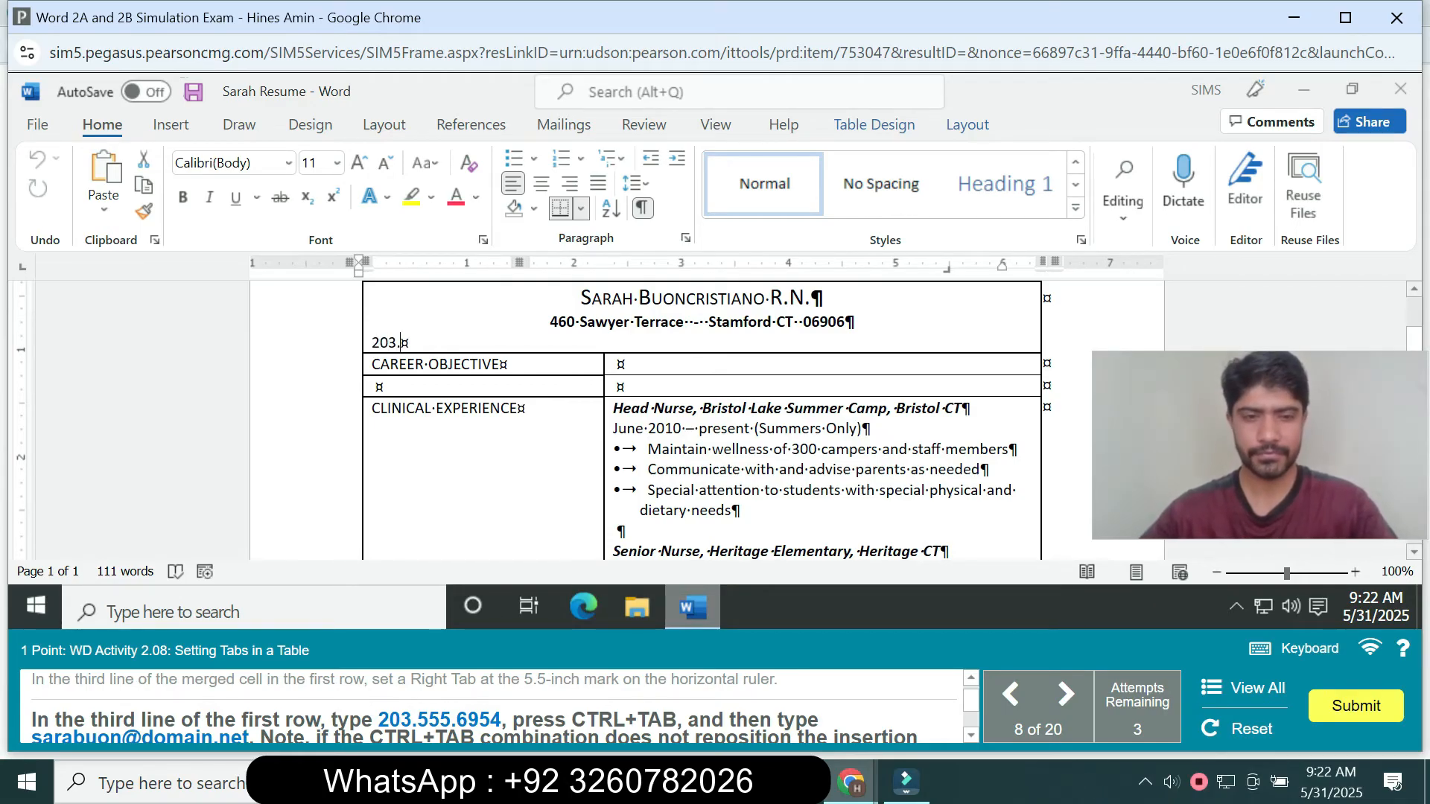
text(555.)
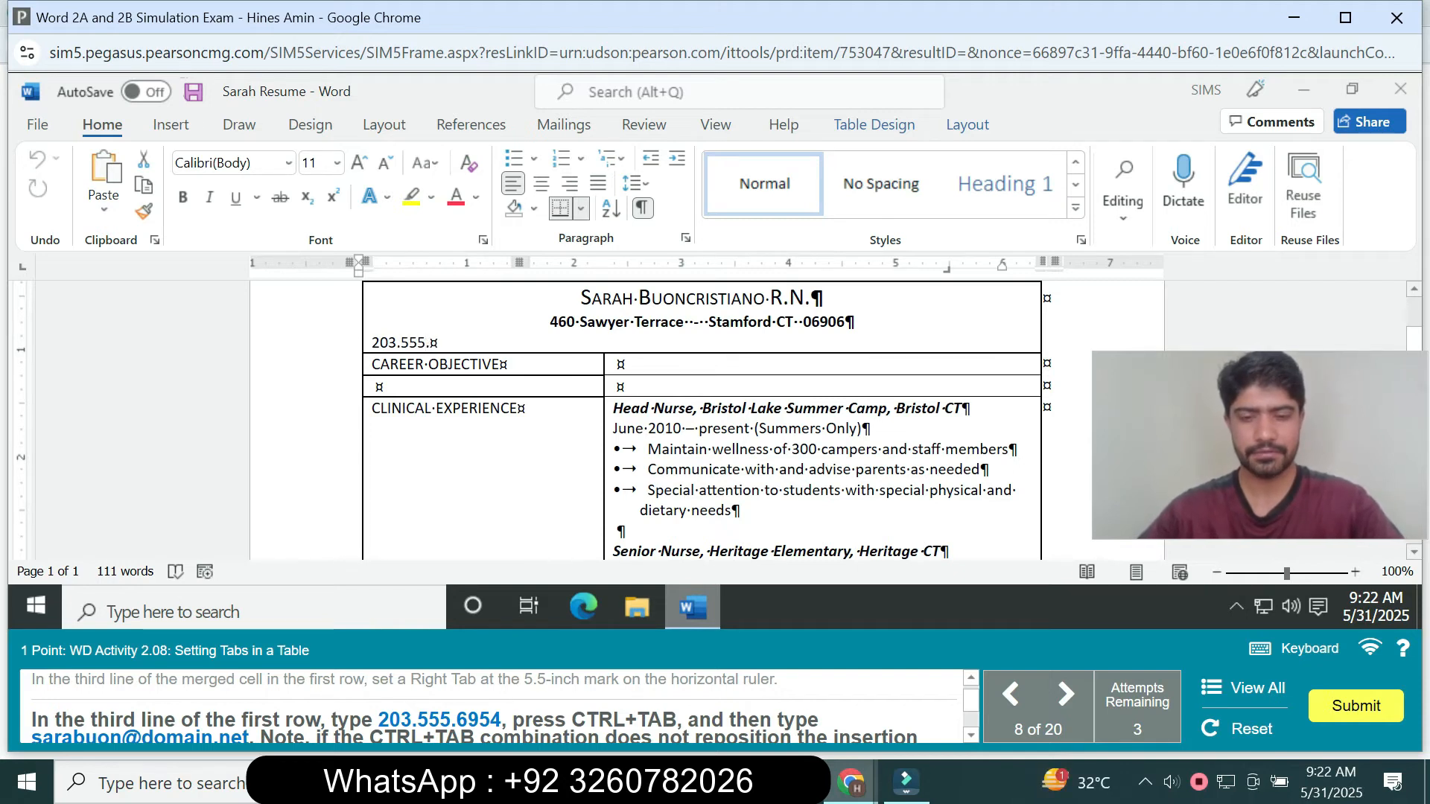
text(69)
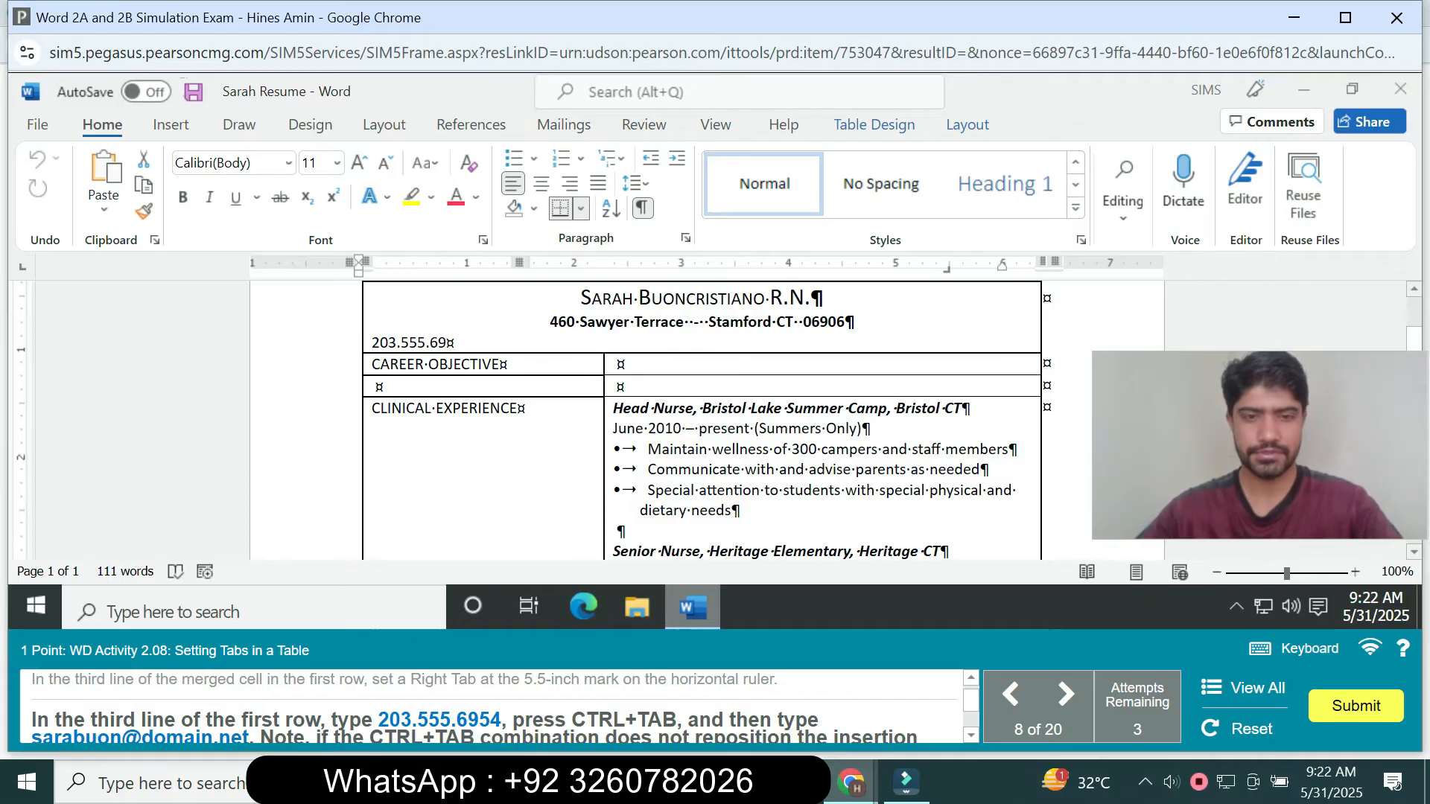
text(54)
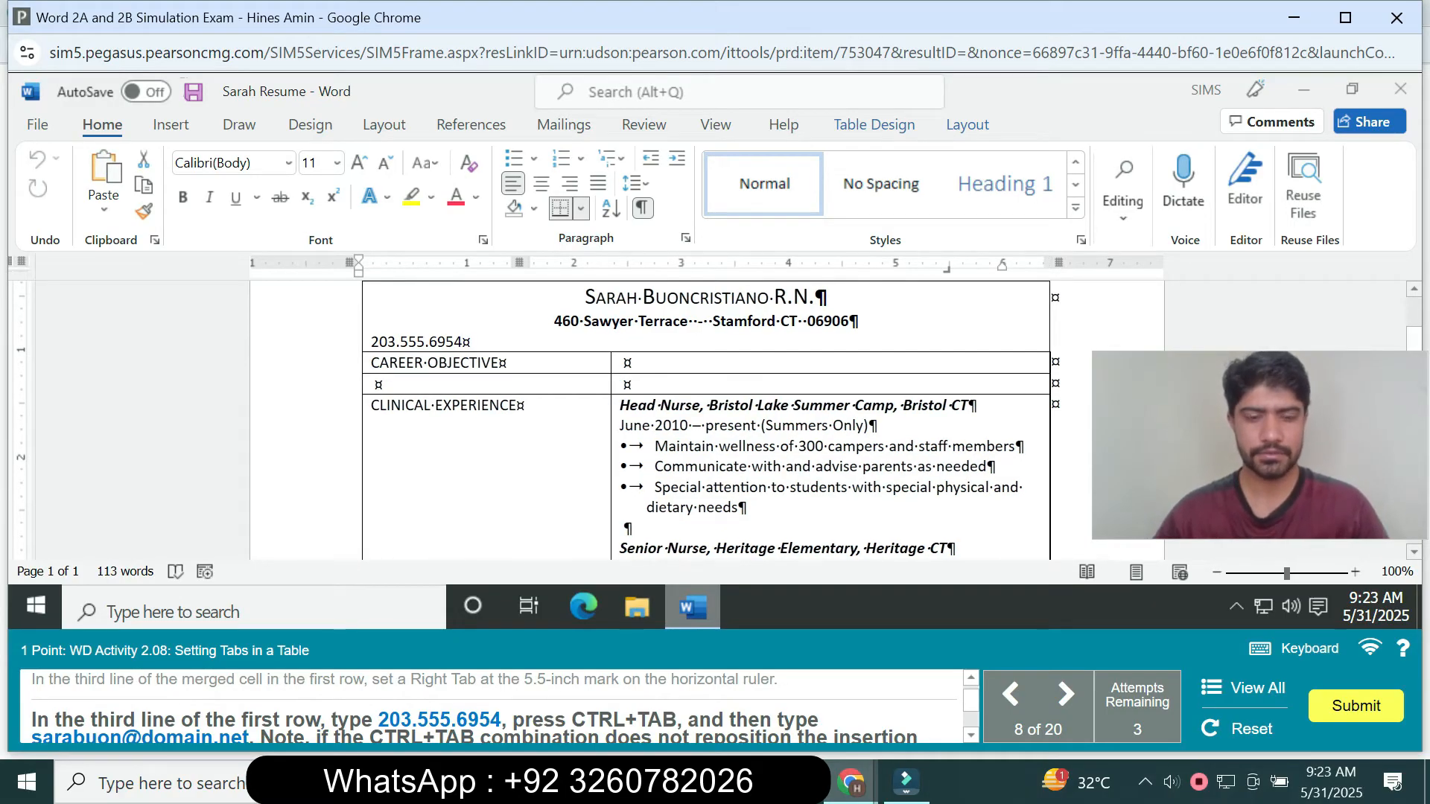
key(ctrl+Tab)
key(ctrl+Tab)
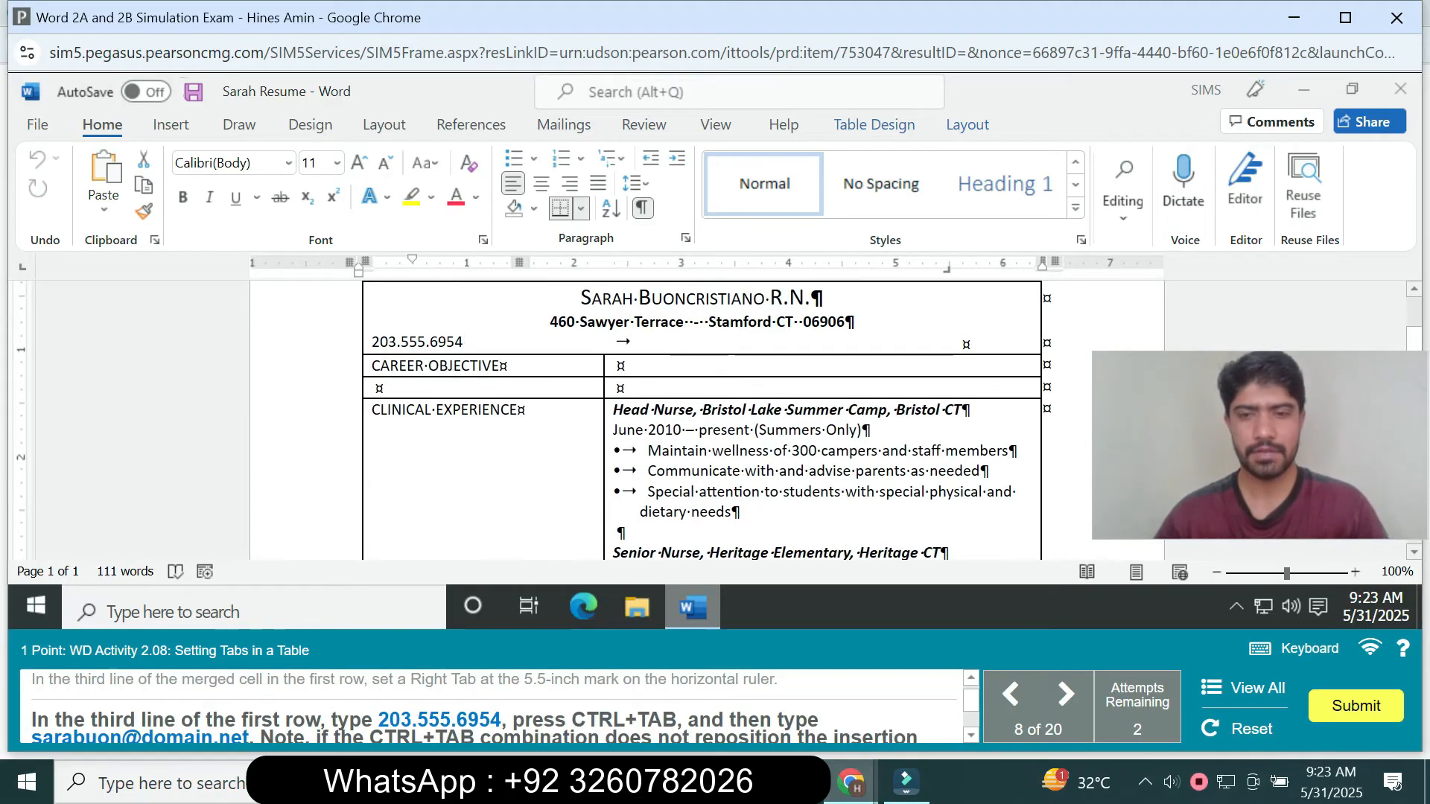
- Enter the contact's e-mail address after the tab character on the third line of the merged first-row cell
scroll(492, 704, down, 2)
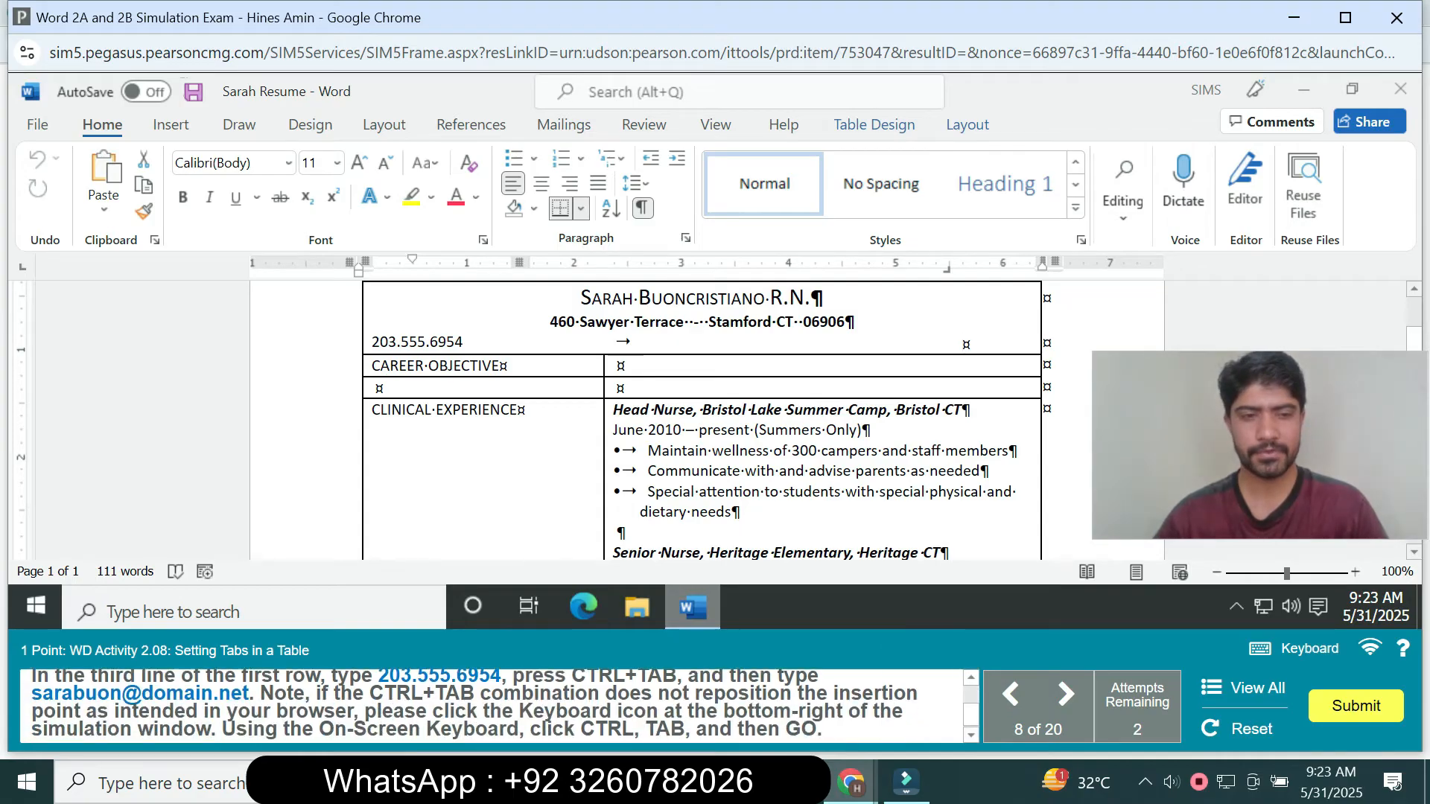
key(ctrl+v)
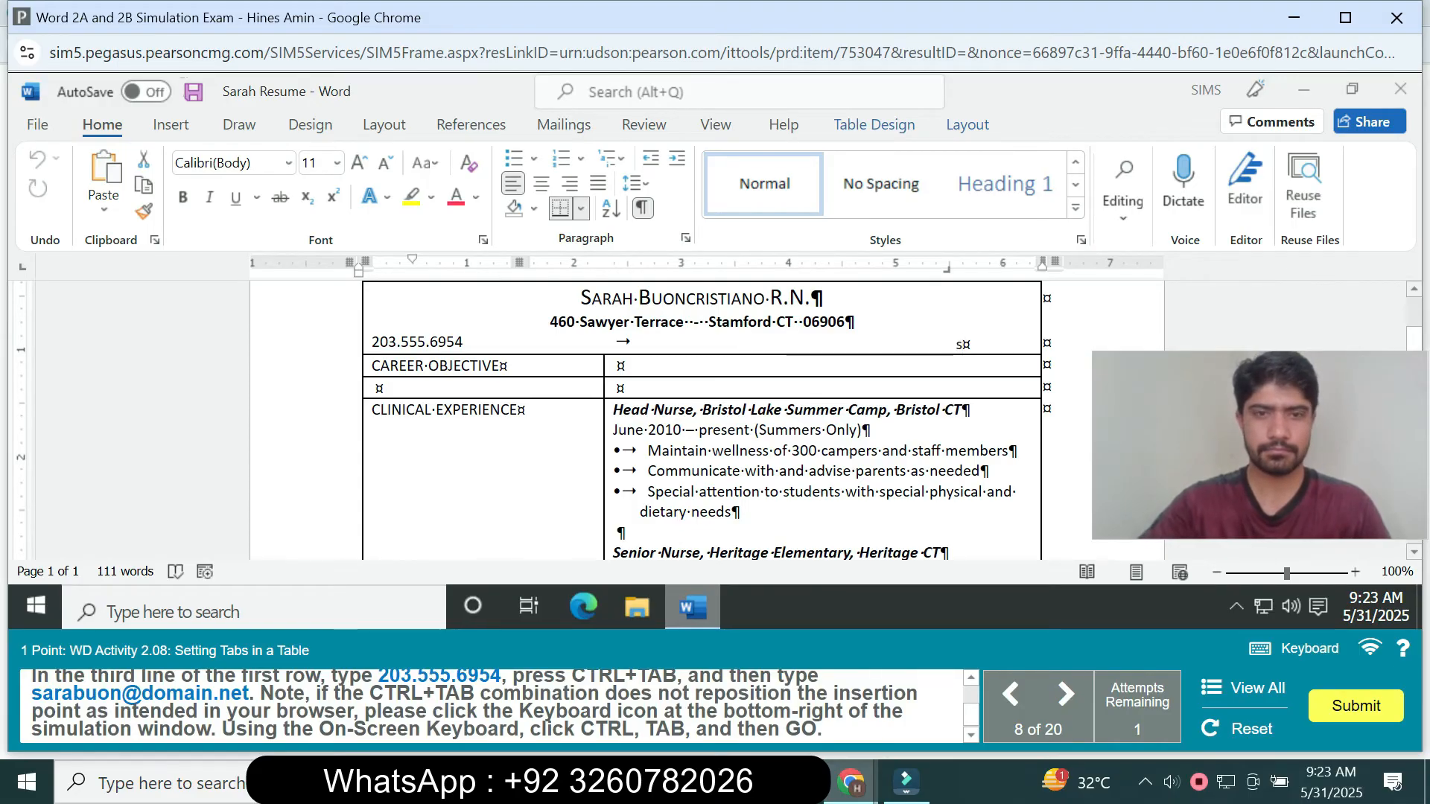
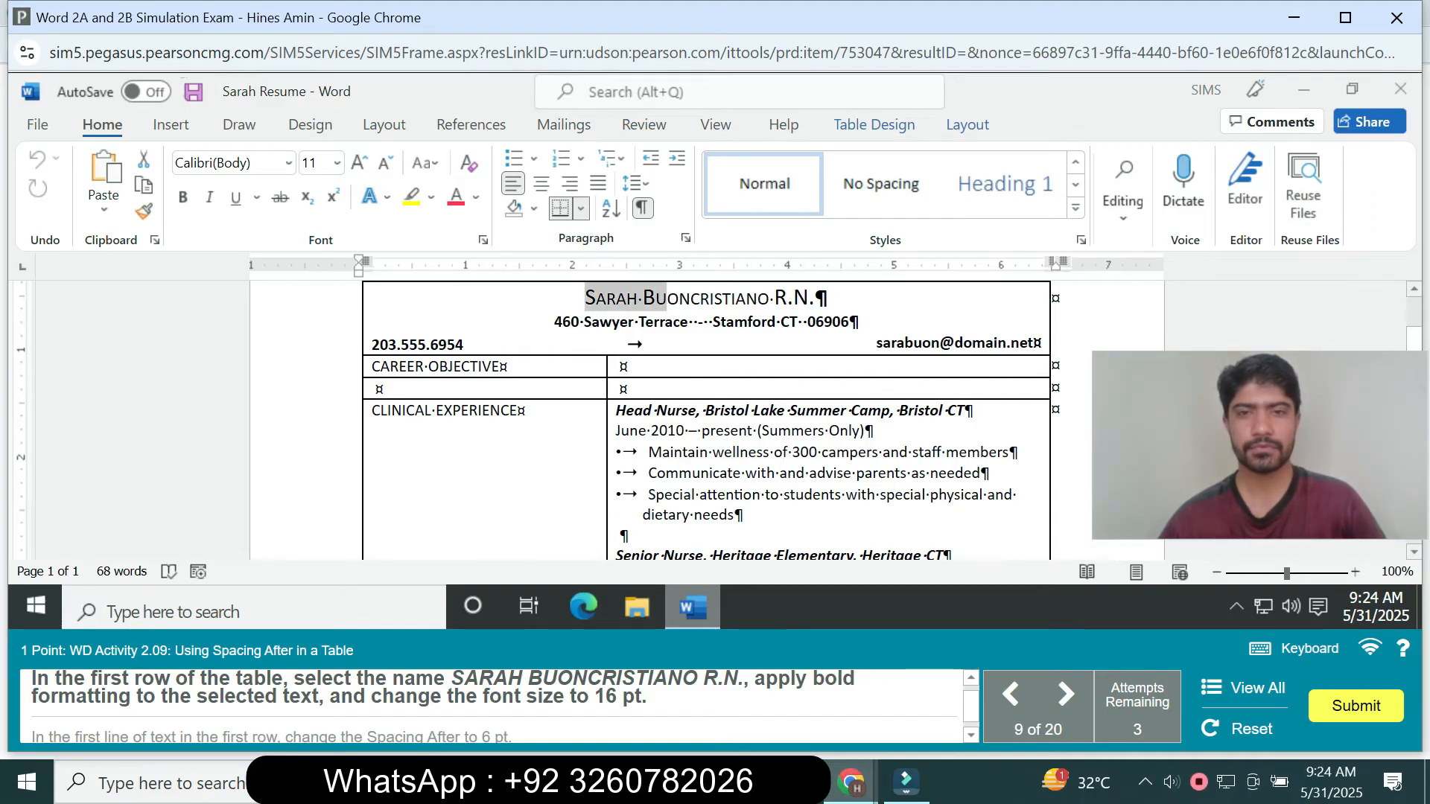
- Format the full name on the first line of the table's first row as bold, 16 pt
scroll(586, 298, up, 2)
drag(585, 374, 815, 373)
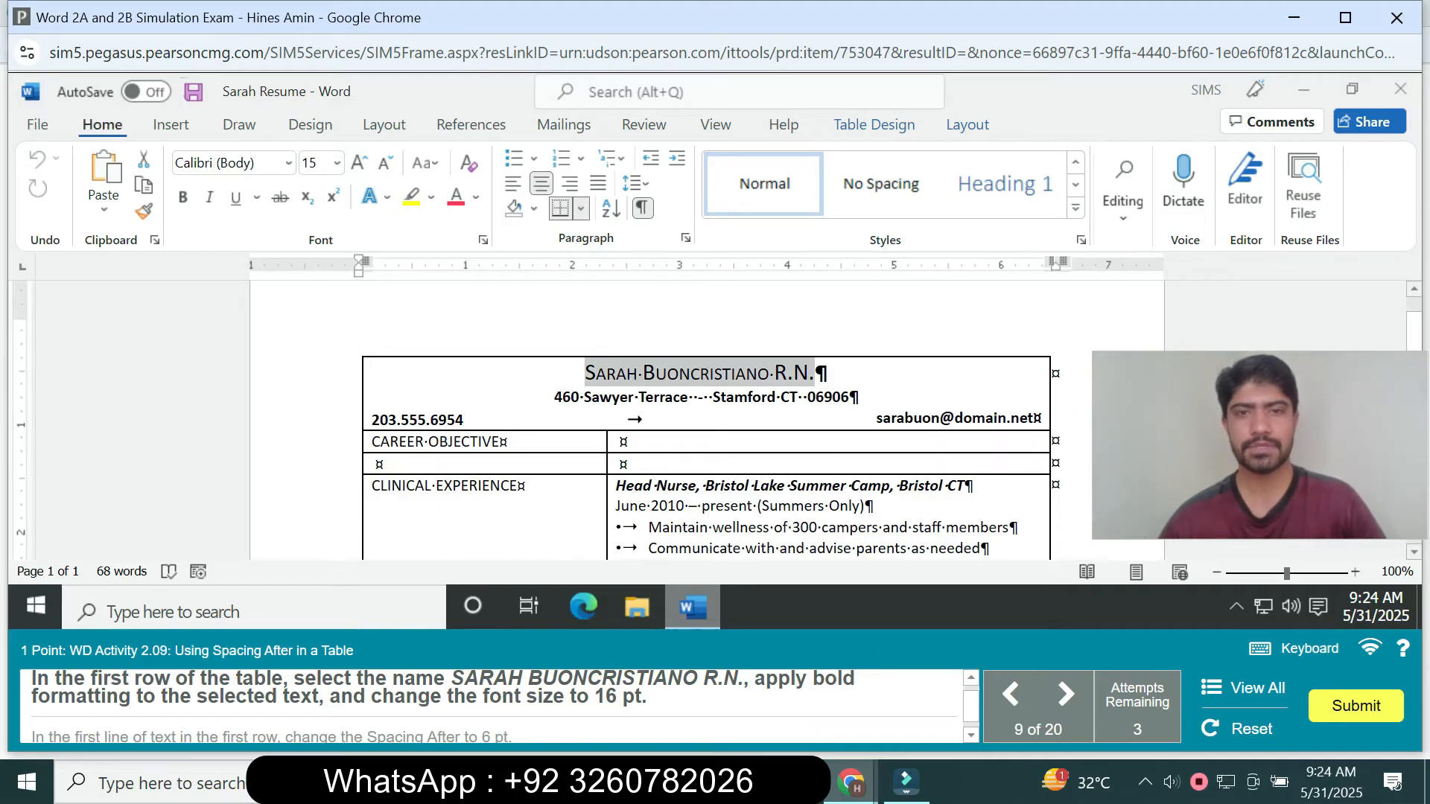
click(182, 197)
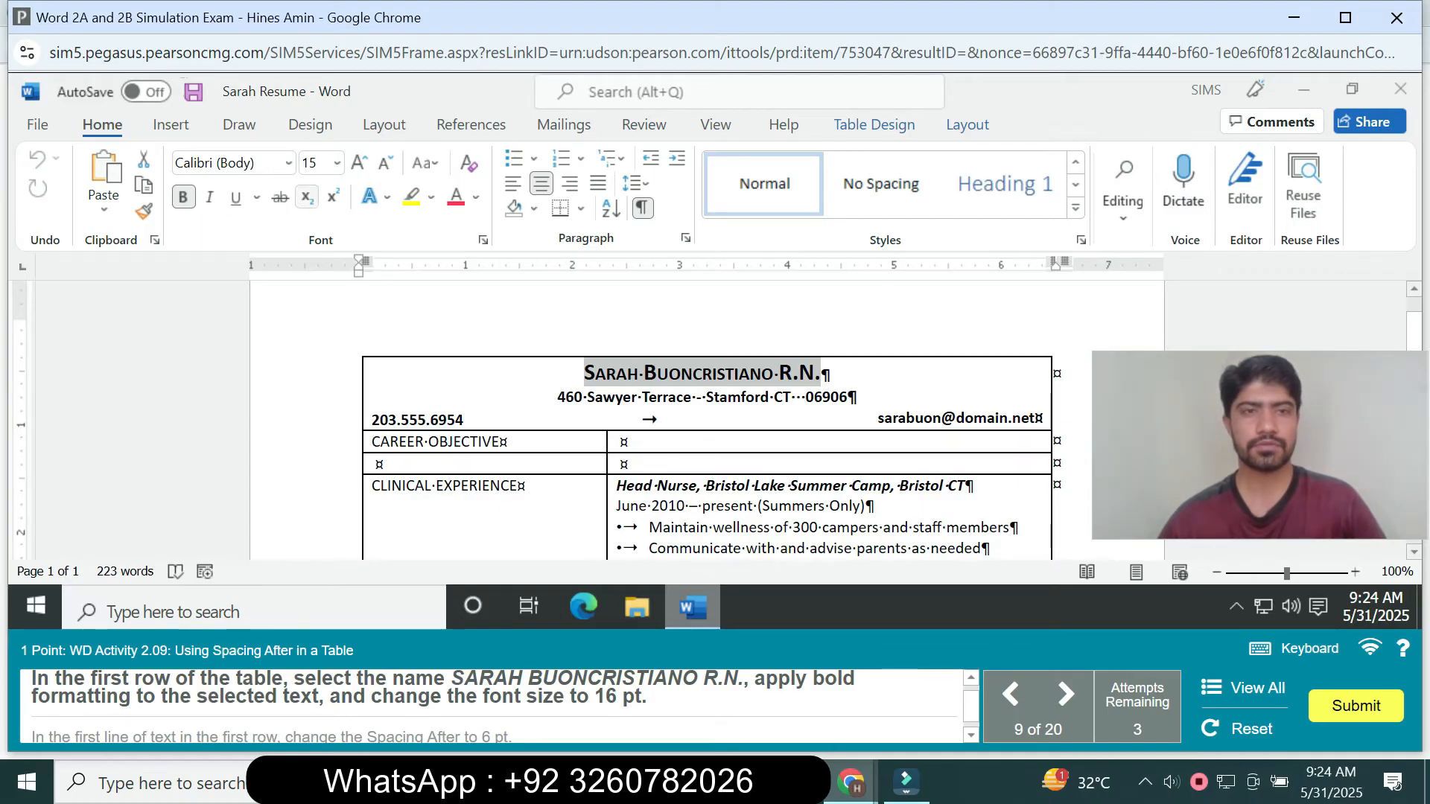
click(337, 162)
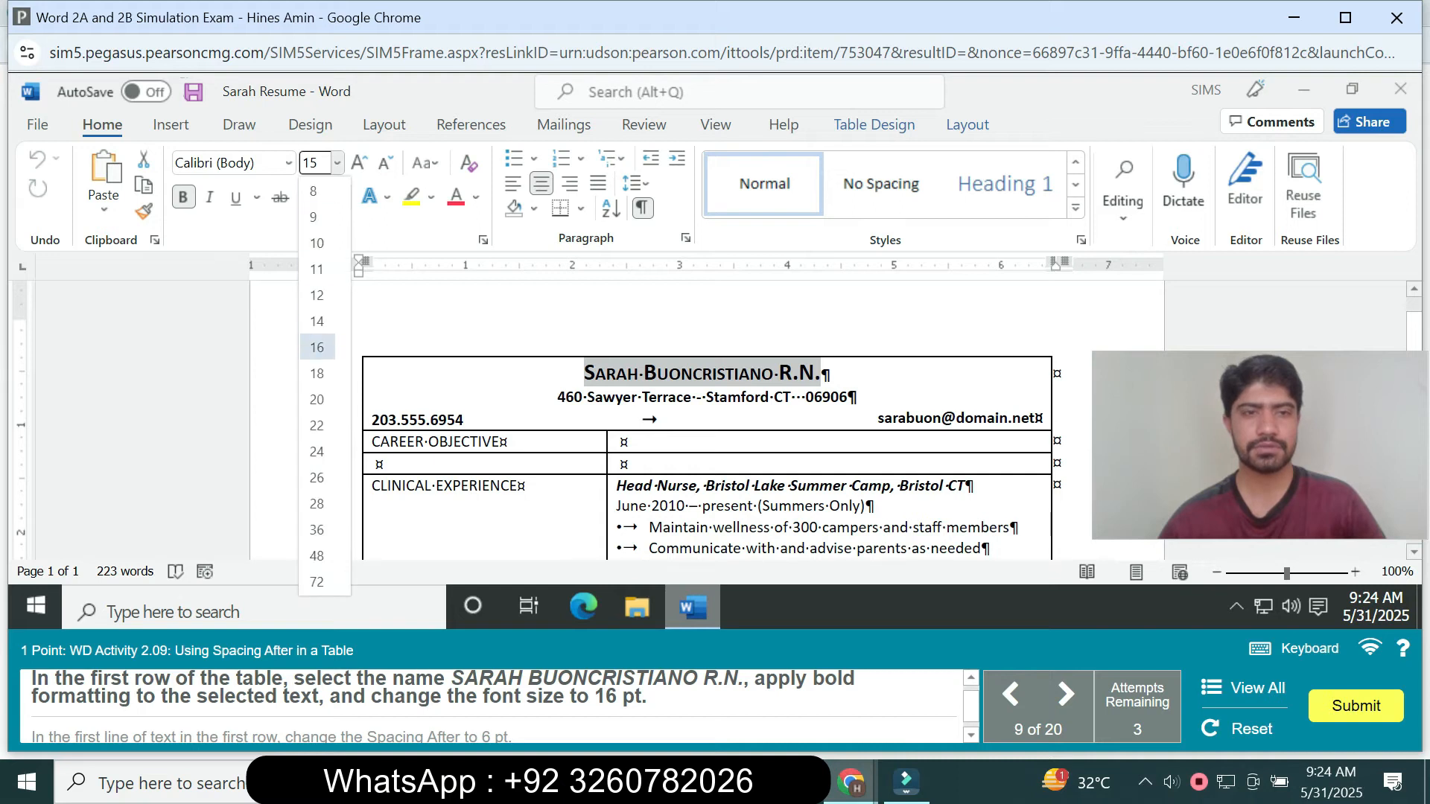
click(317, 347)
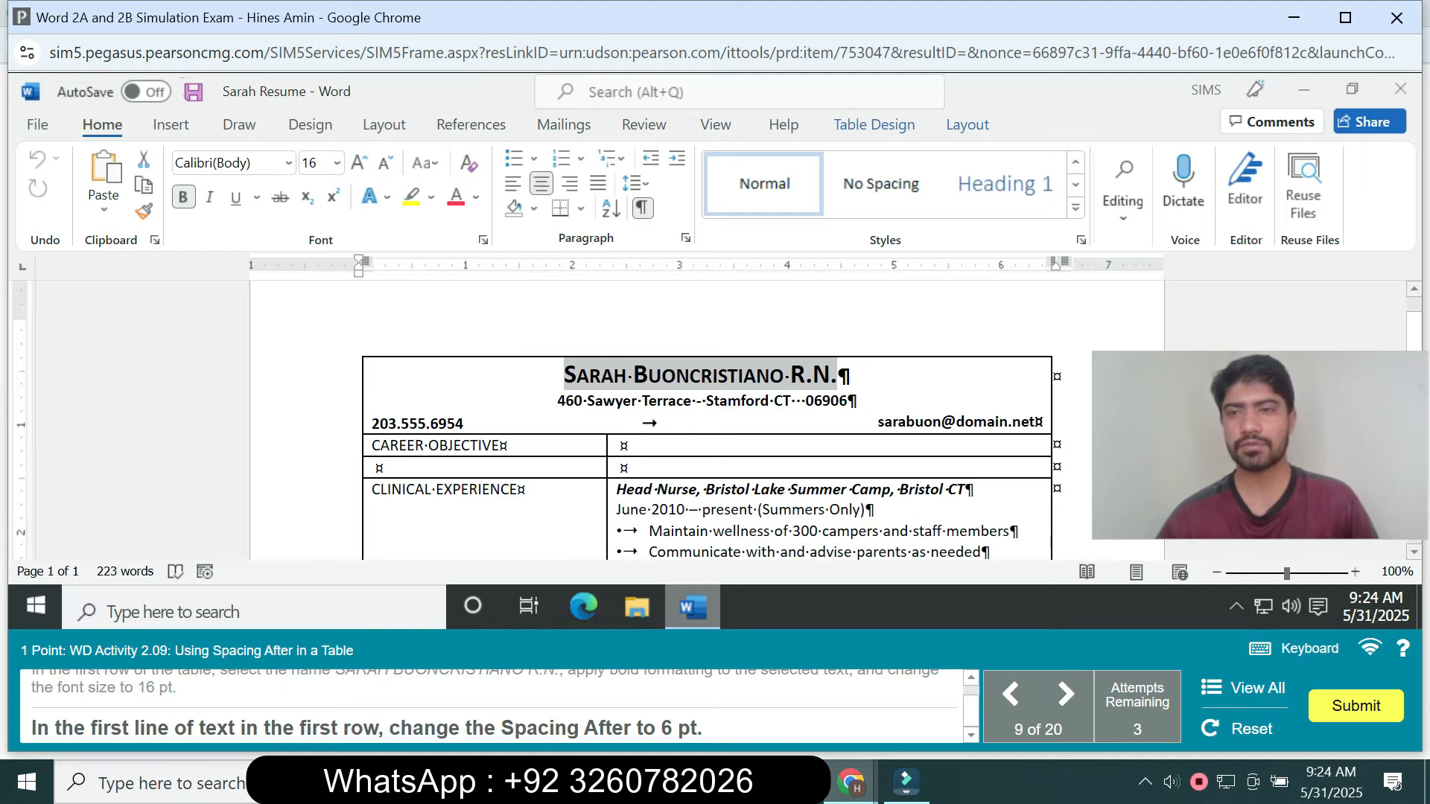
- Set the name line's special indent to First line by 0.5" and its paragraph spacing after to 6 pt
click(686, 238)
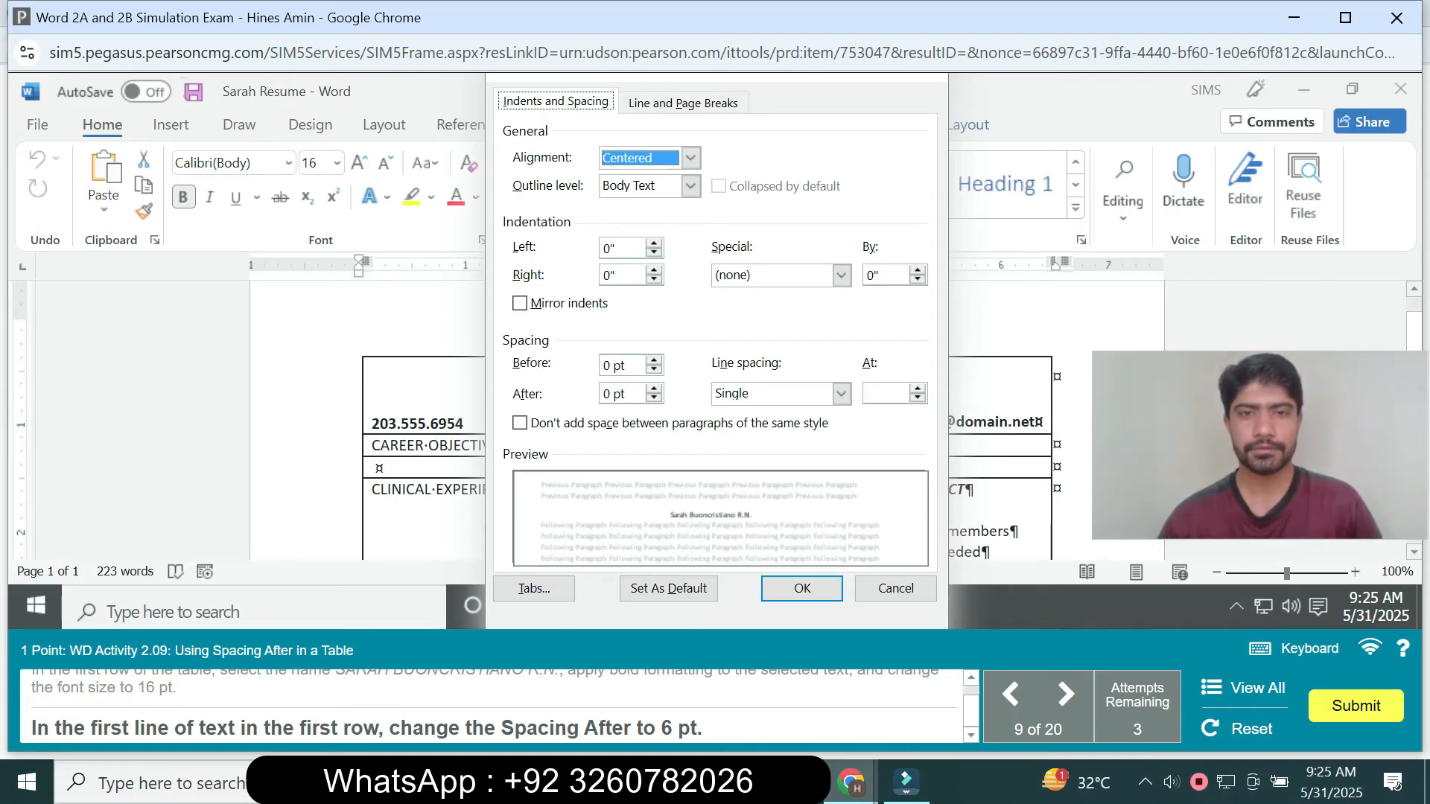
click(841, 275)
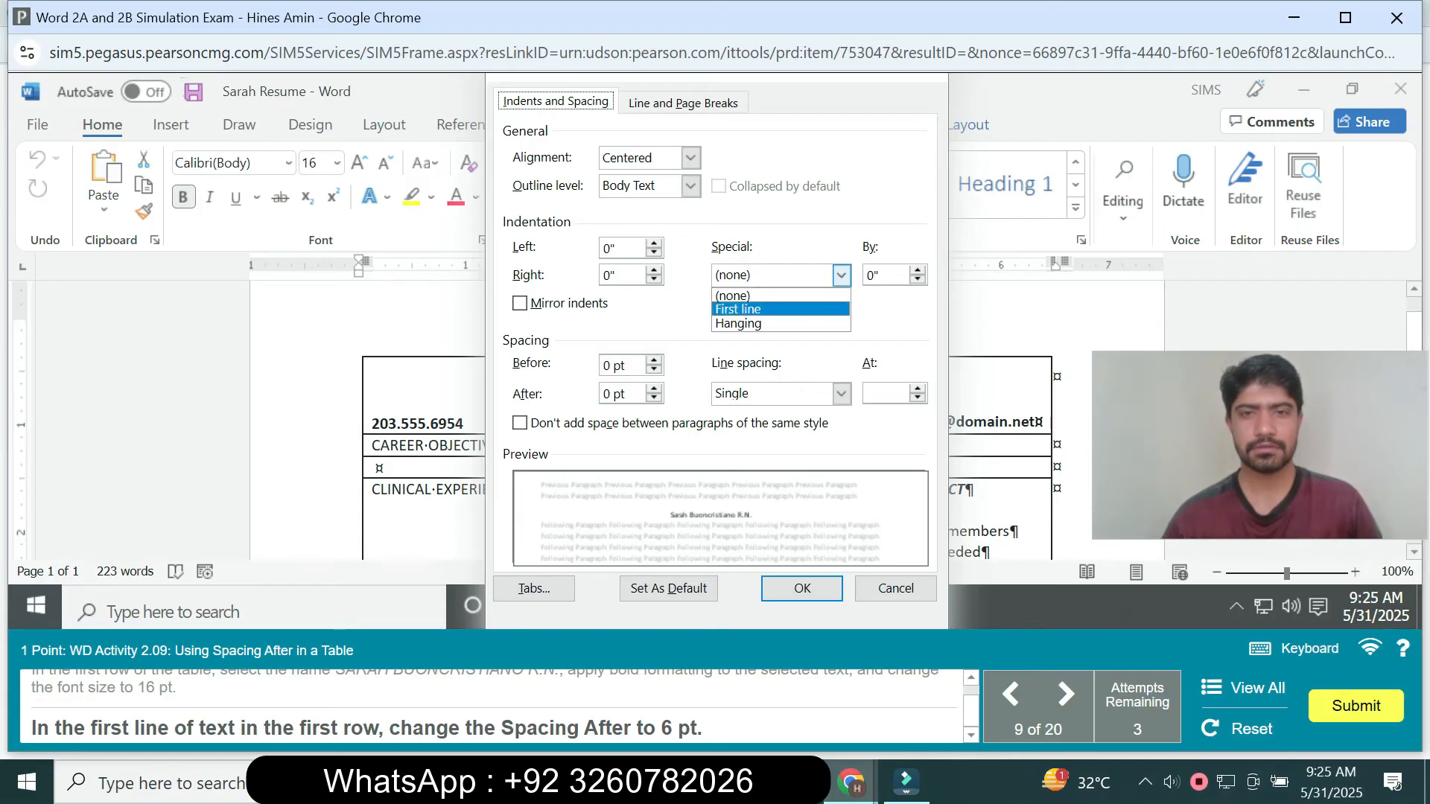
click(779, 309)
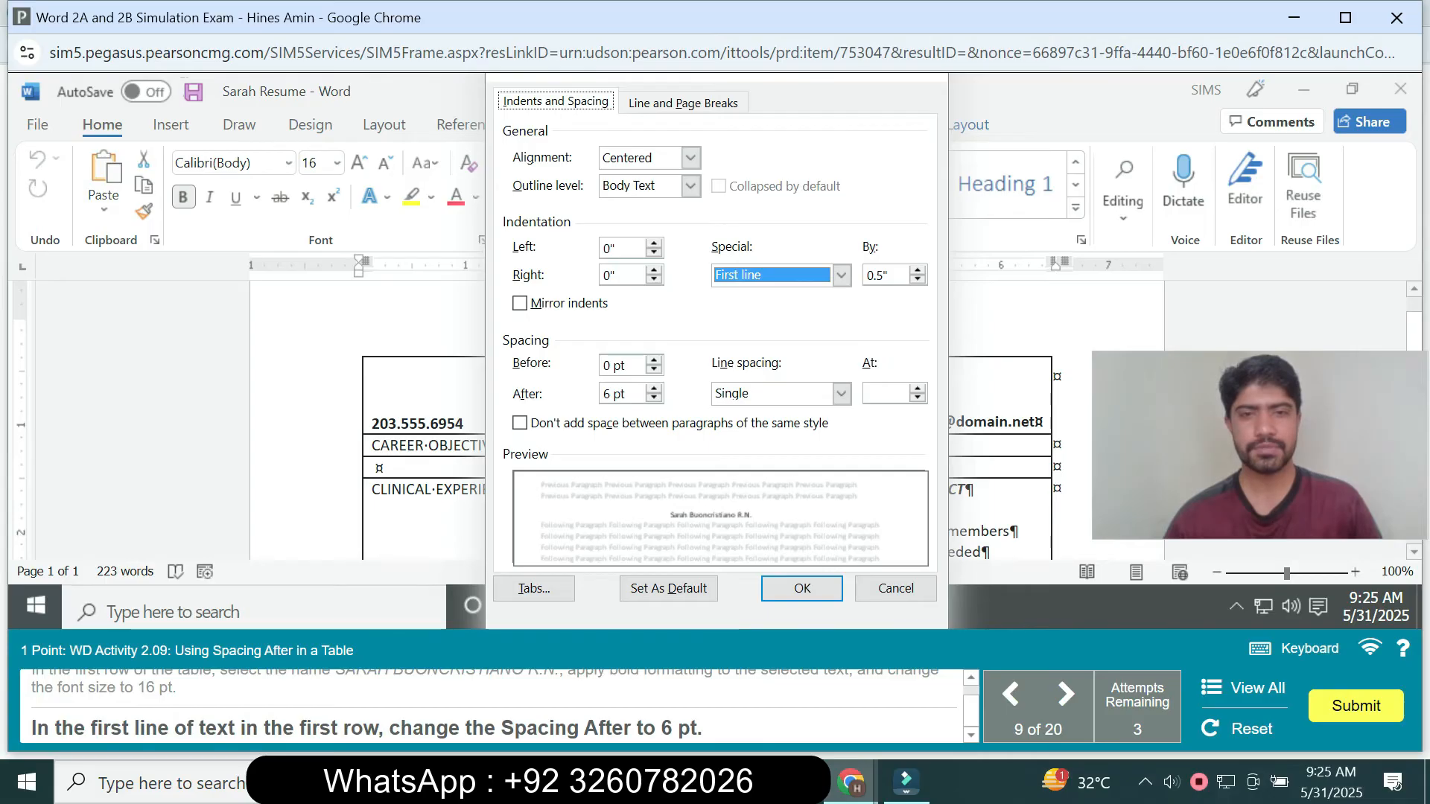
key(Return)
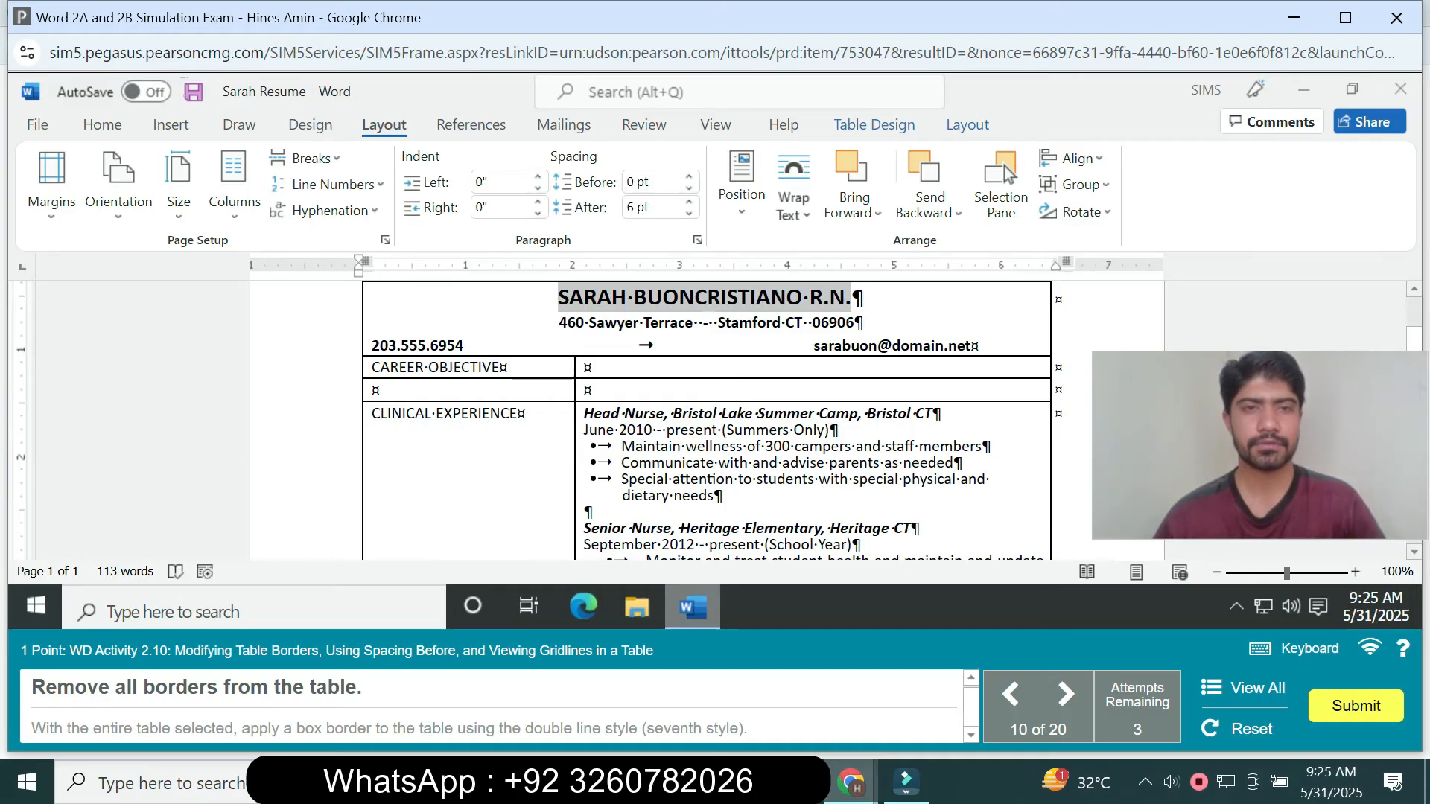
- Try to apply No Border with only the insertion point placed in the address line of the first row
click(560, 322)
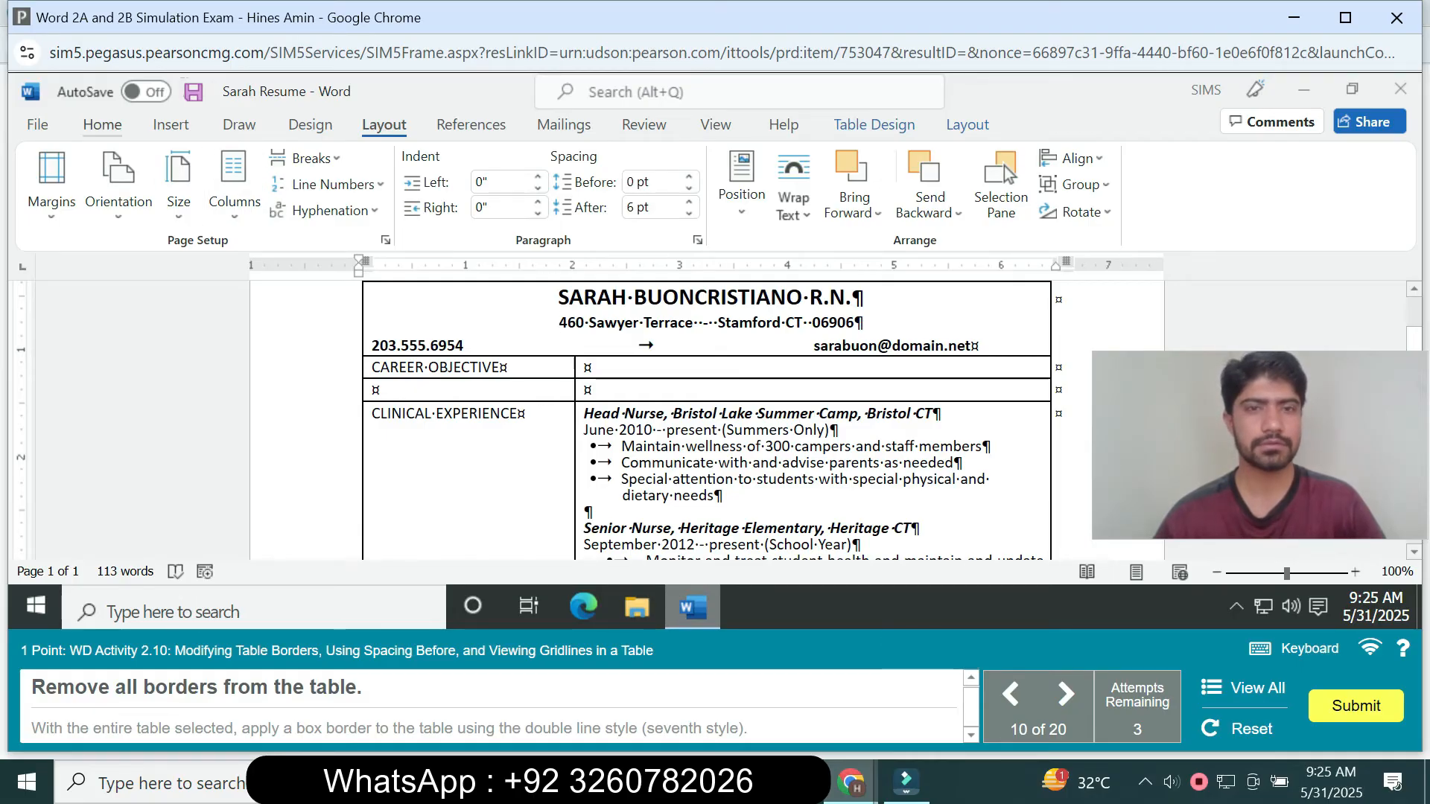
click(102, 124)
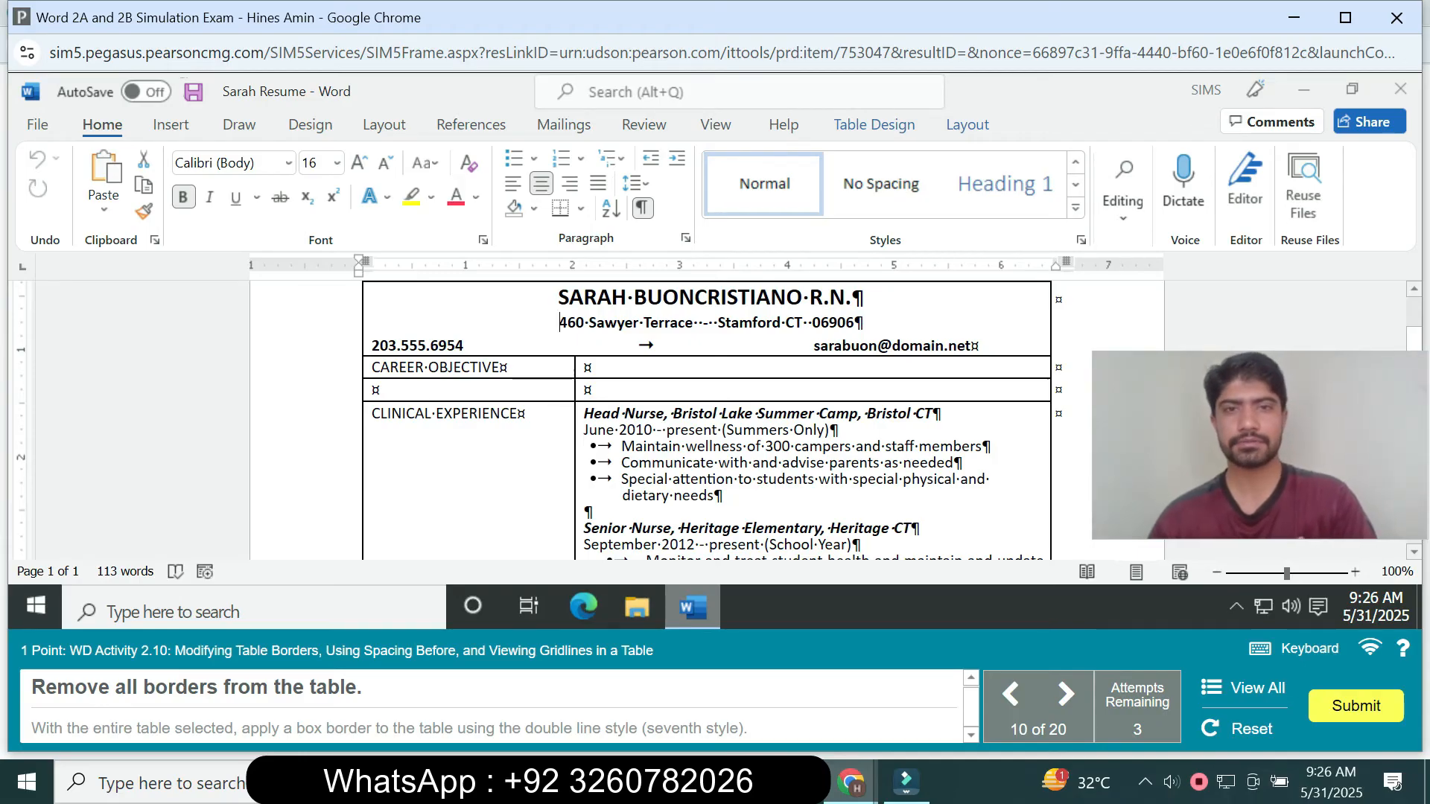
click(581, 209)
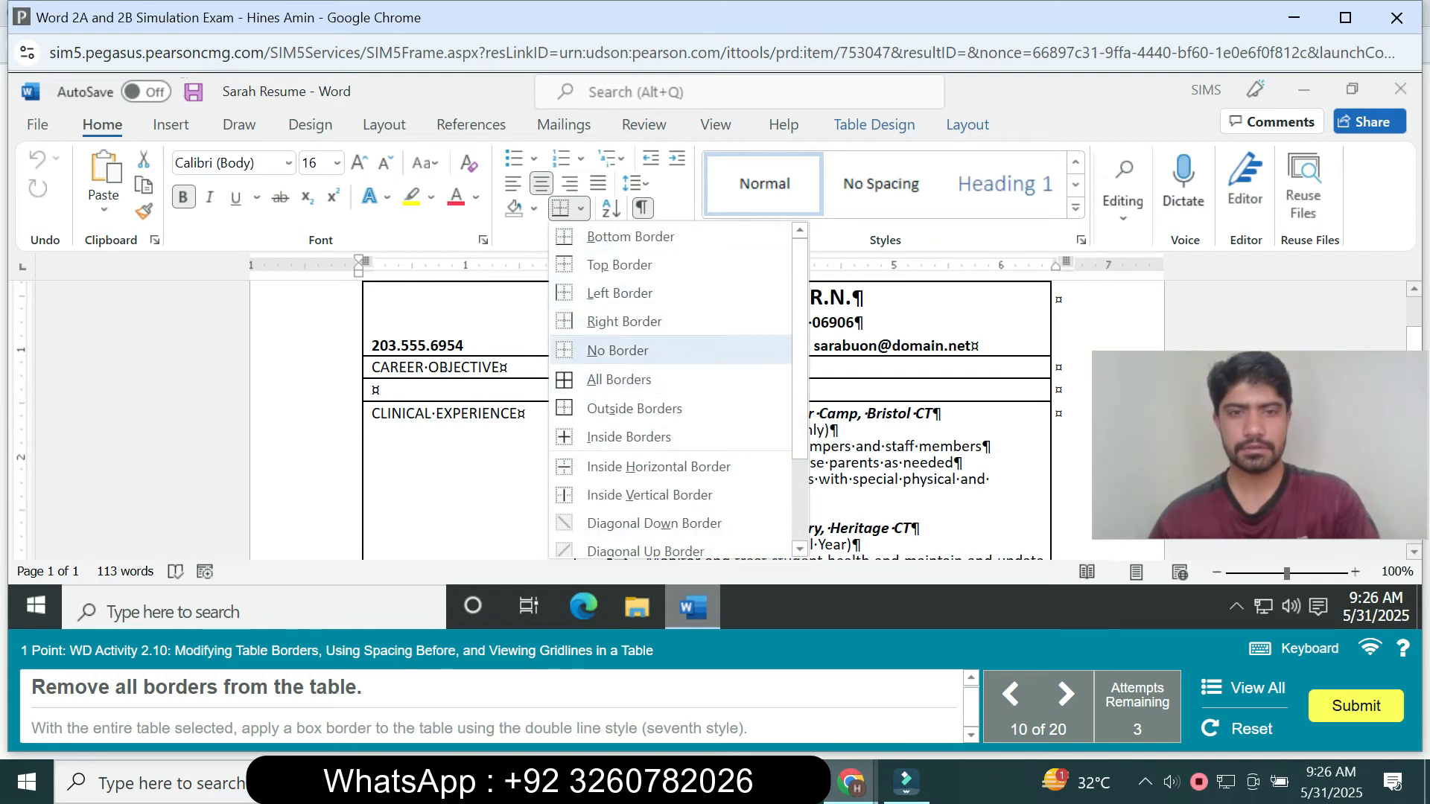
scroll(670, 391, down, 2)
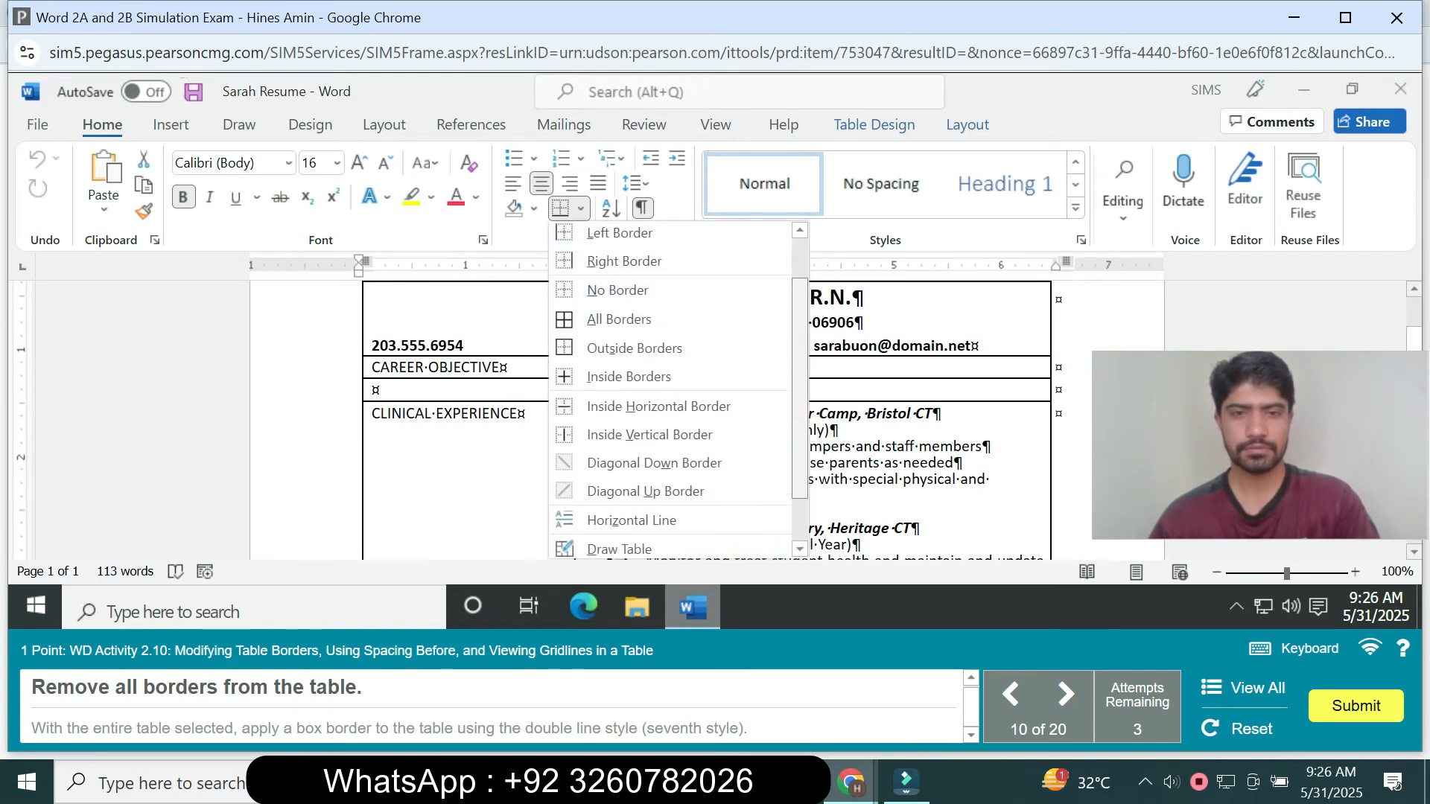
scroll(670, 391, up, 2)
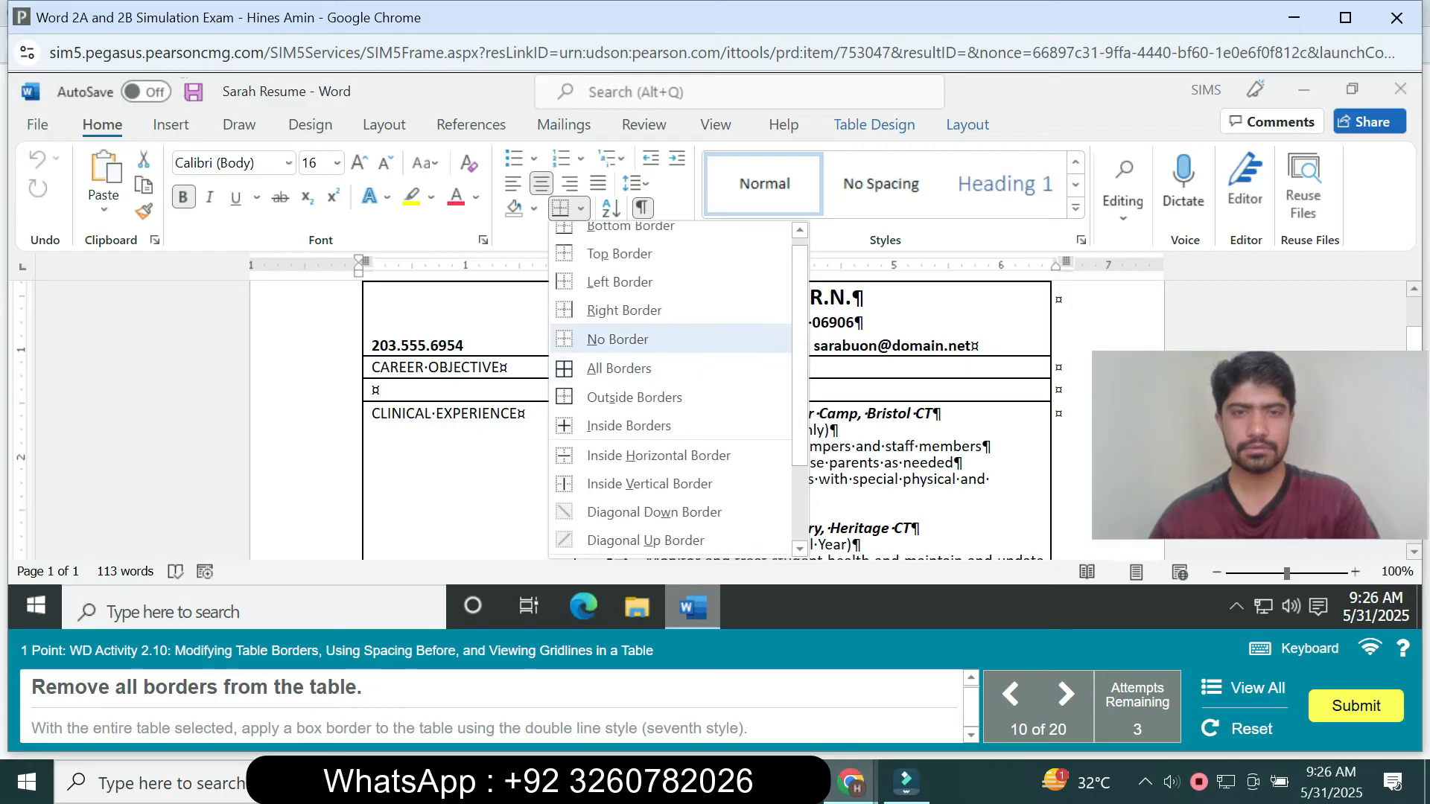
click(617, 339)
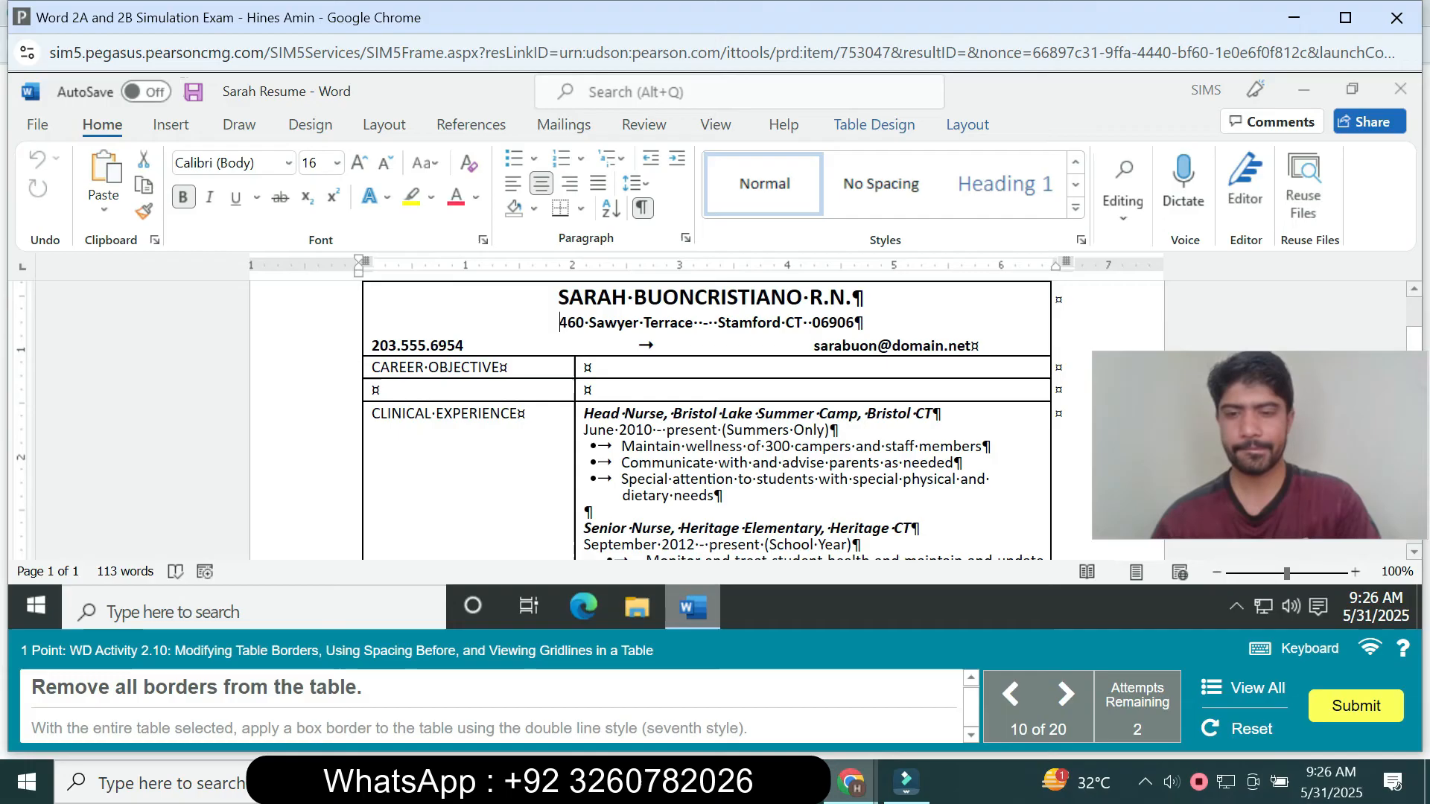
key(alt)
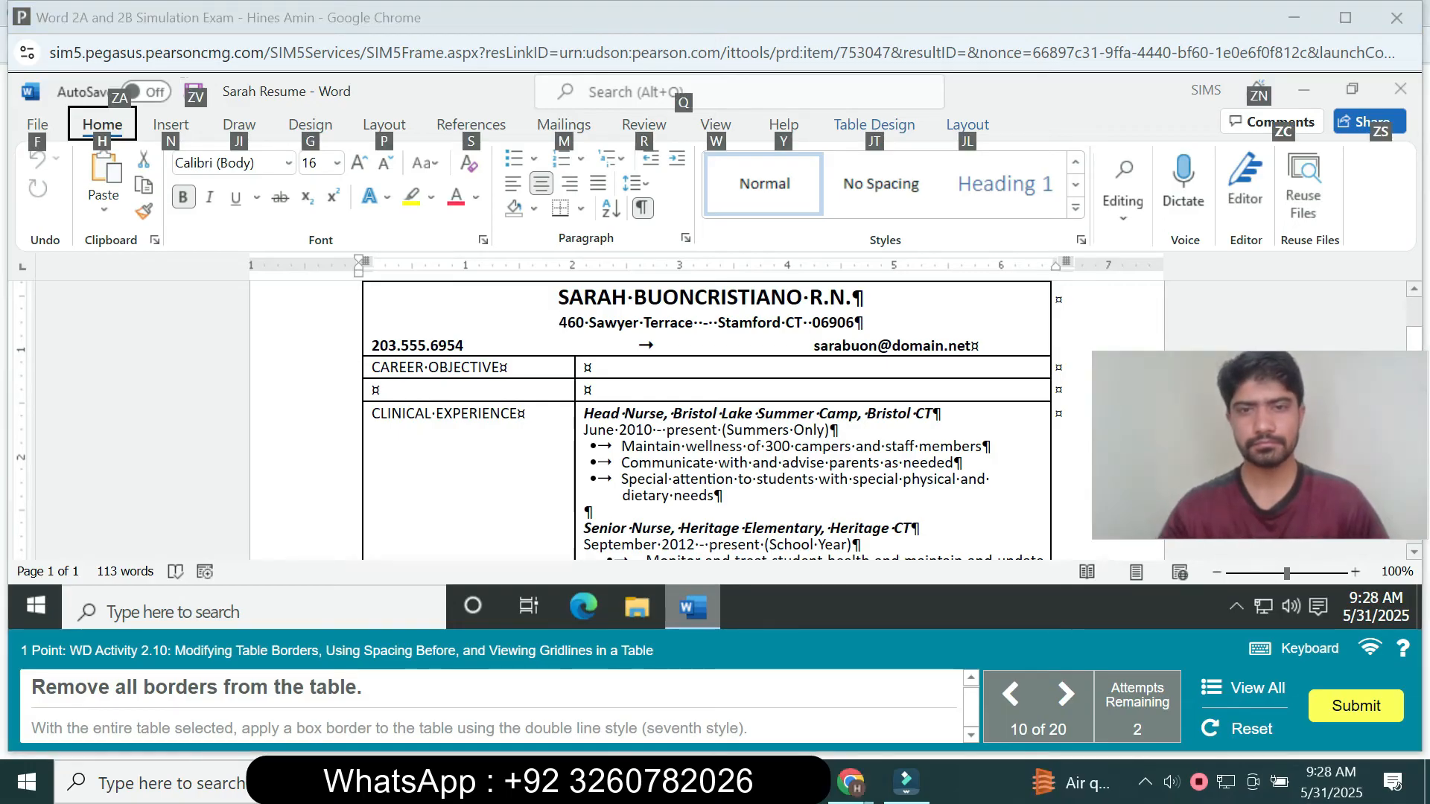
- Select the entire resume table and remove all of its borders with No Border
click(737, 410)
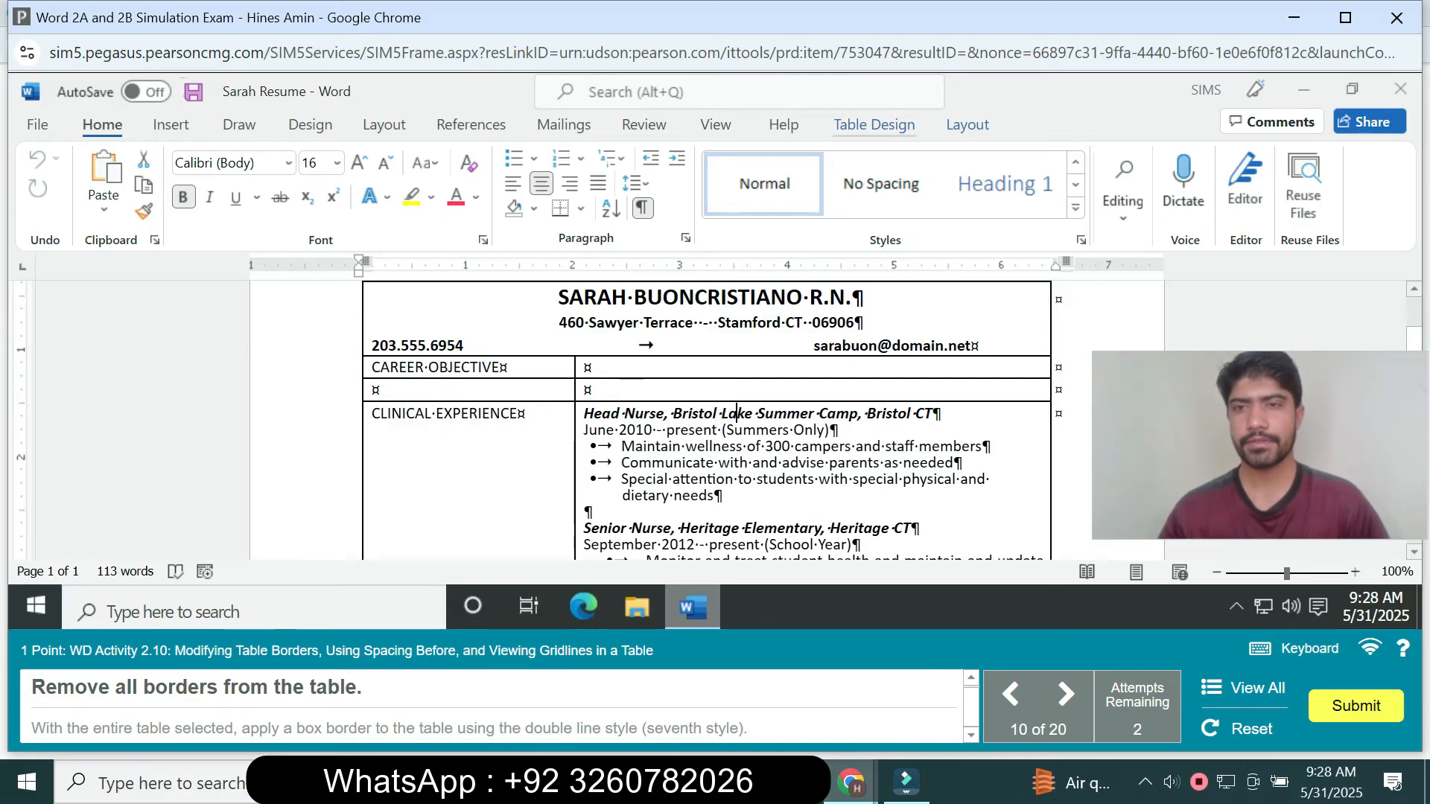
click(875, 124)
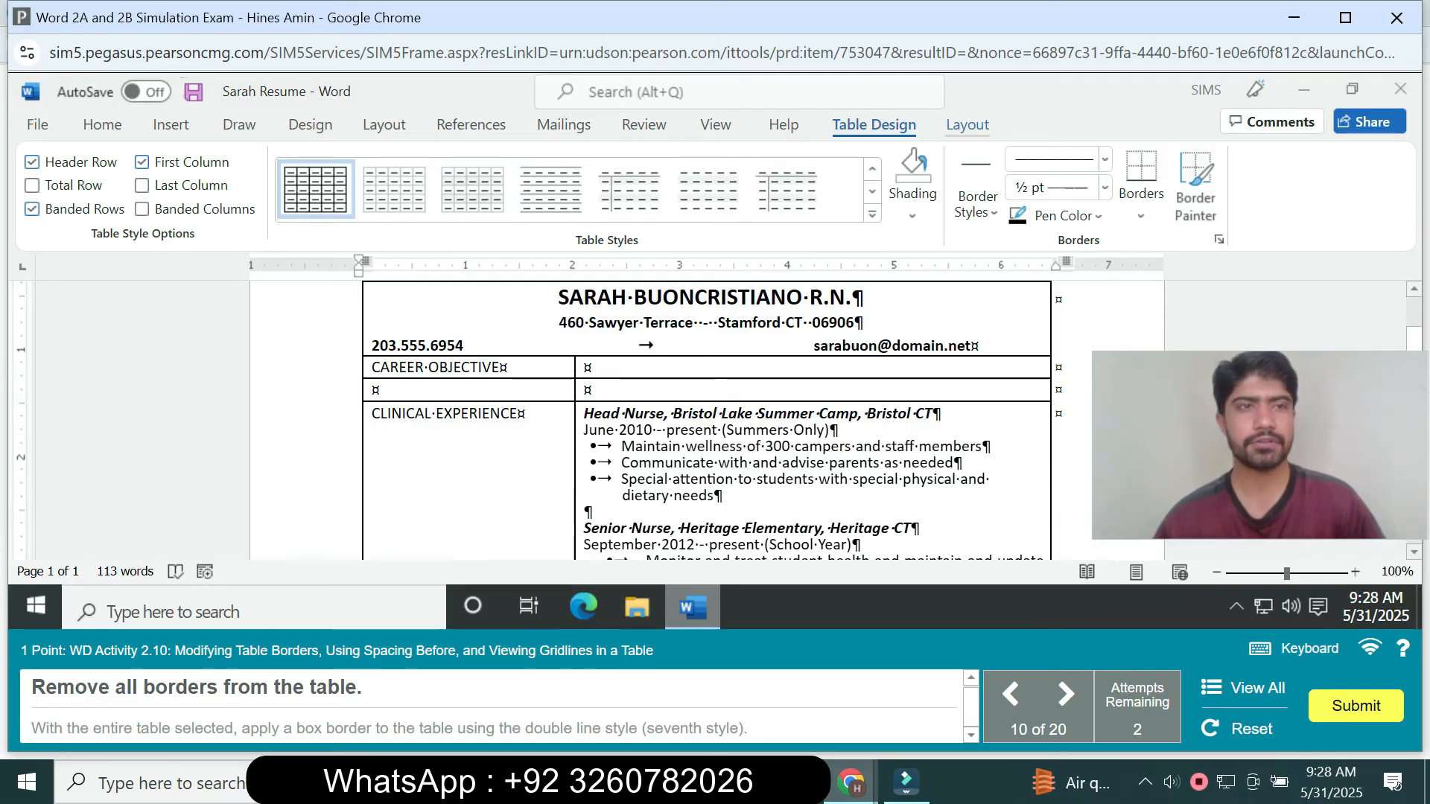
click(968, 124)
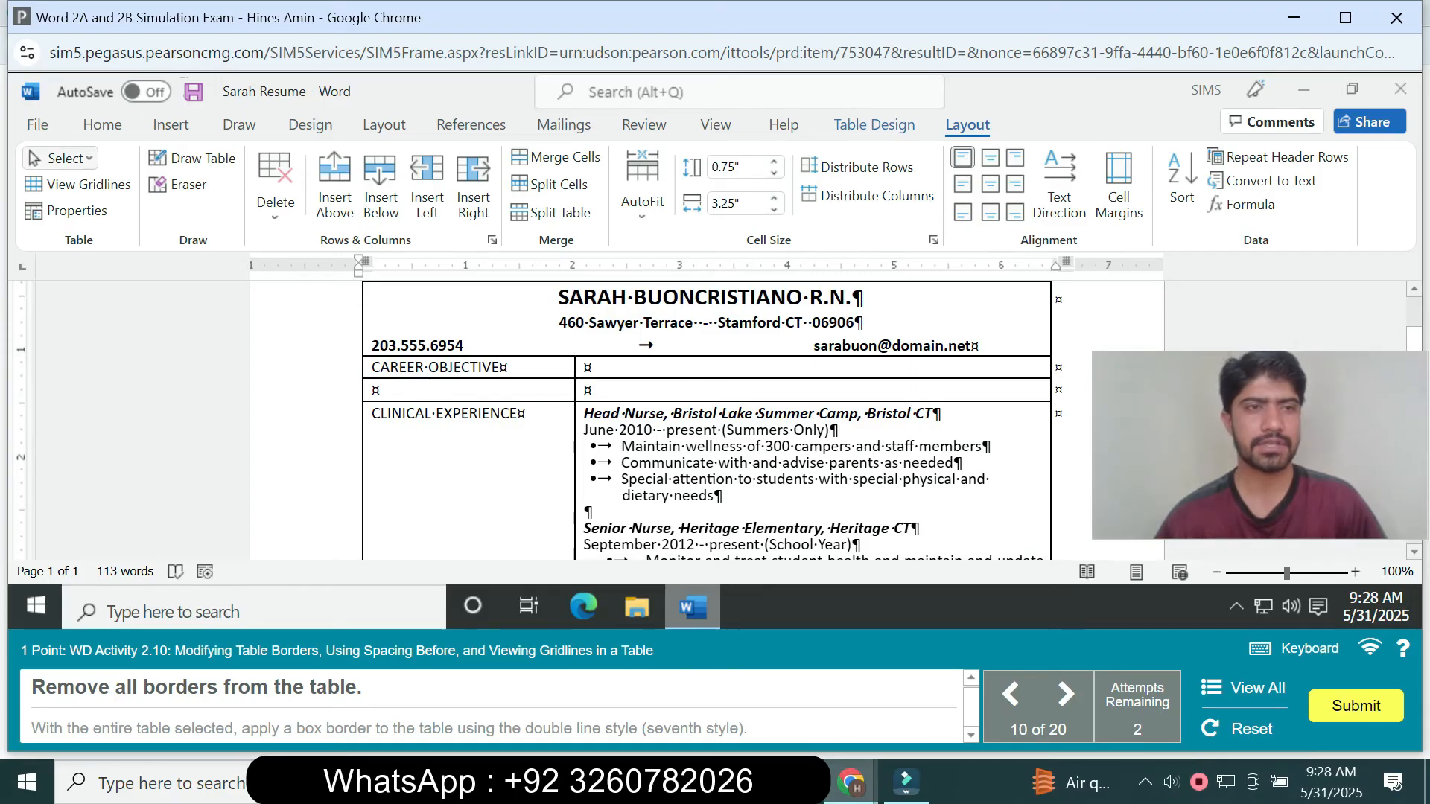
click(64, 157)
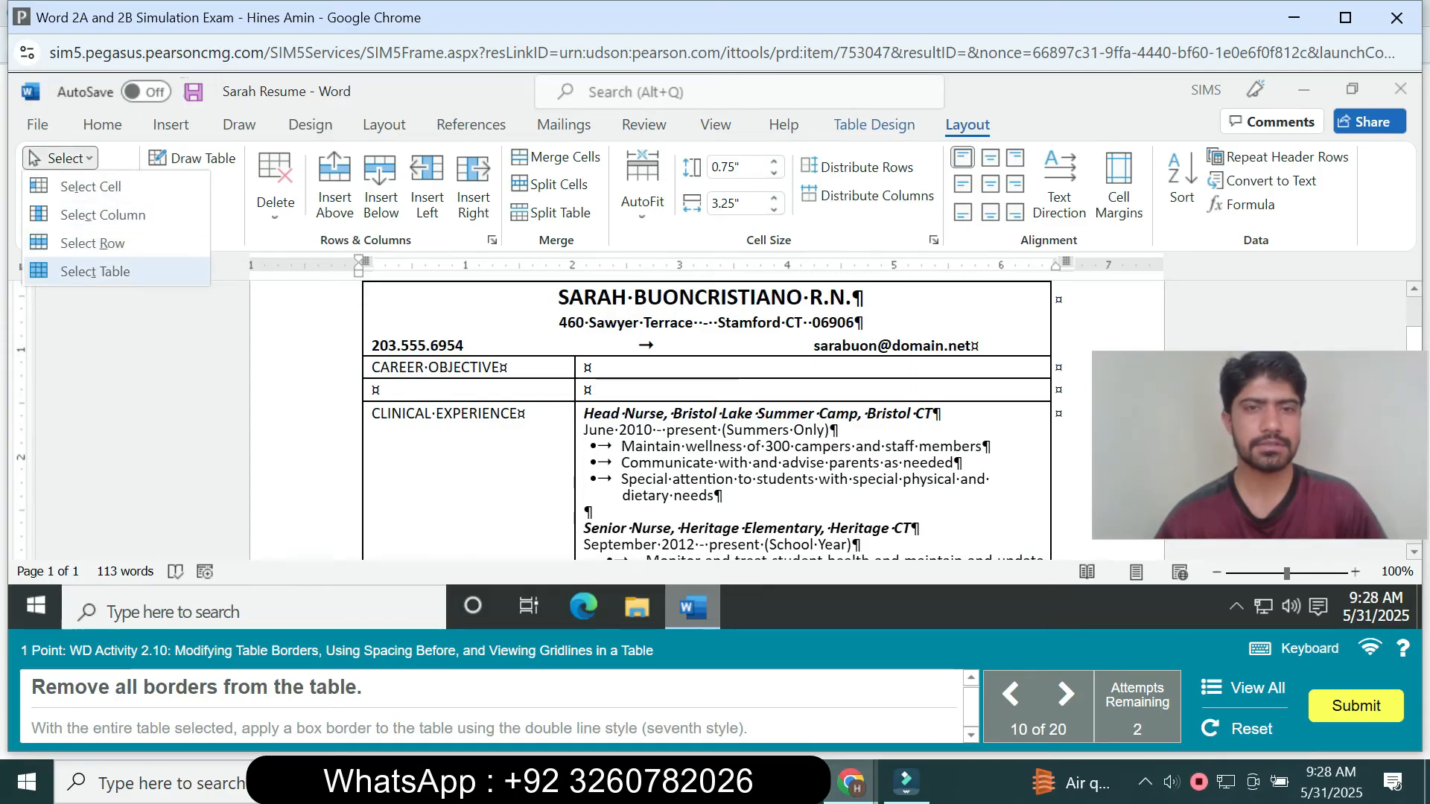
click(96, 271)
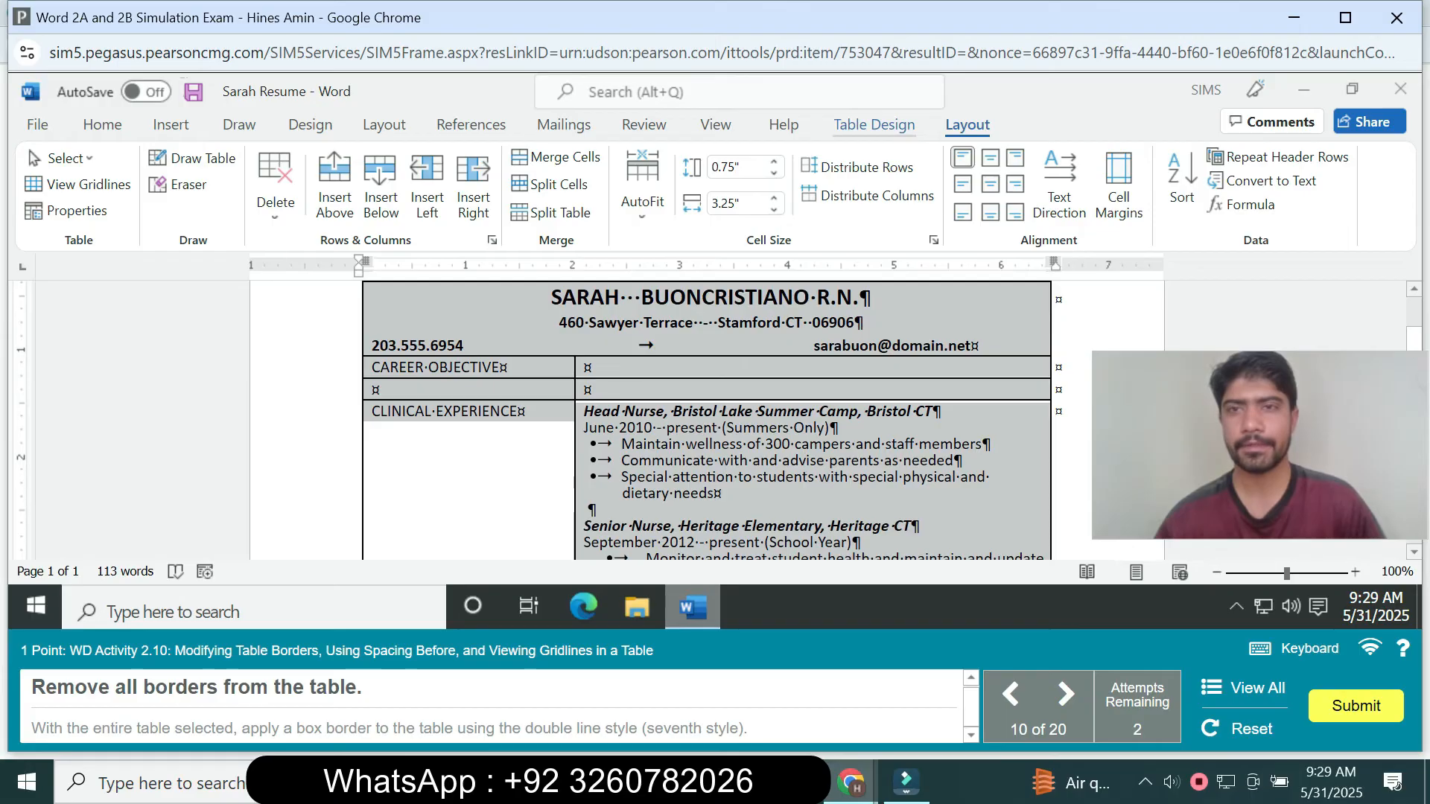
click(874, 125)
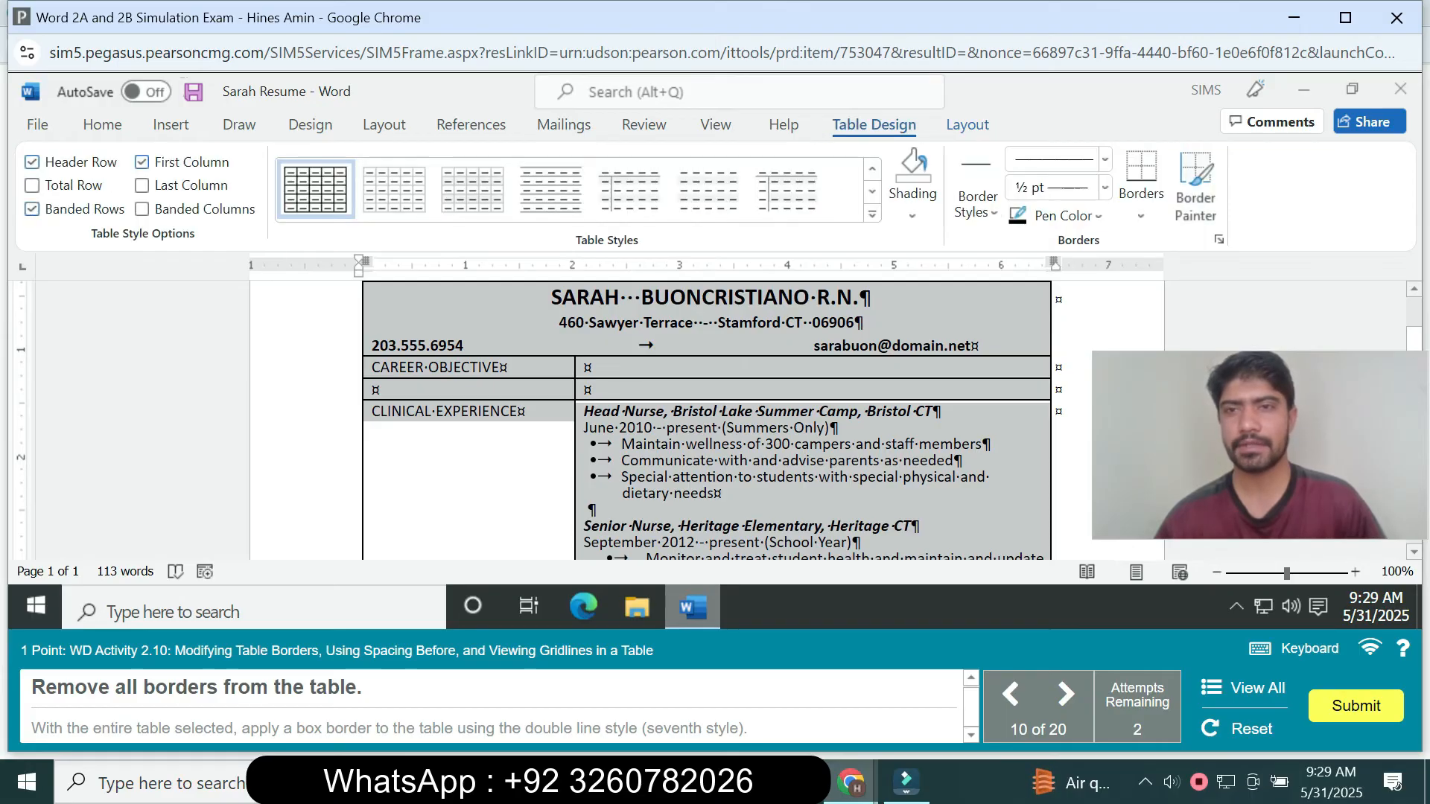
click(1141, 201)
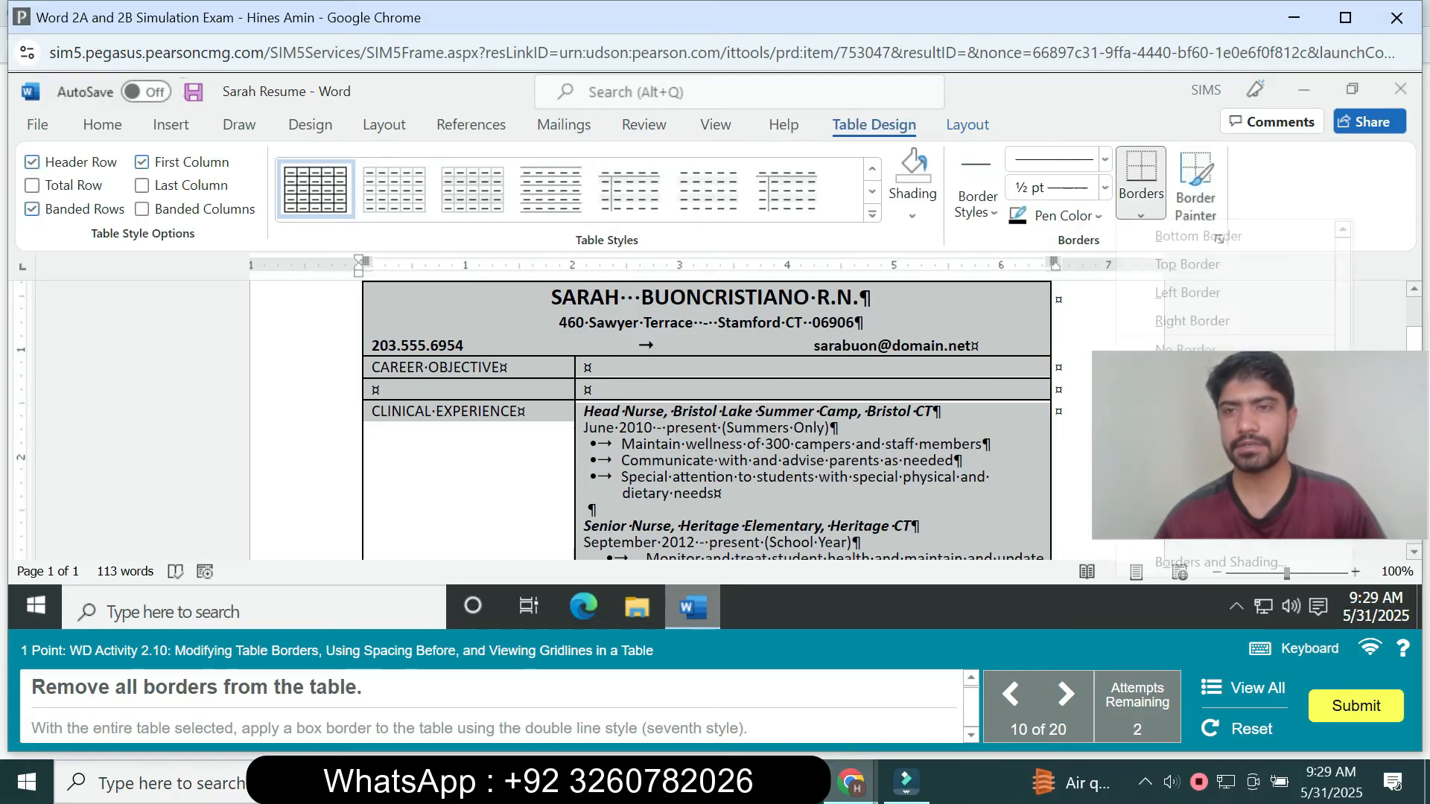
click(1185, 347)
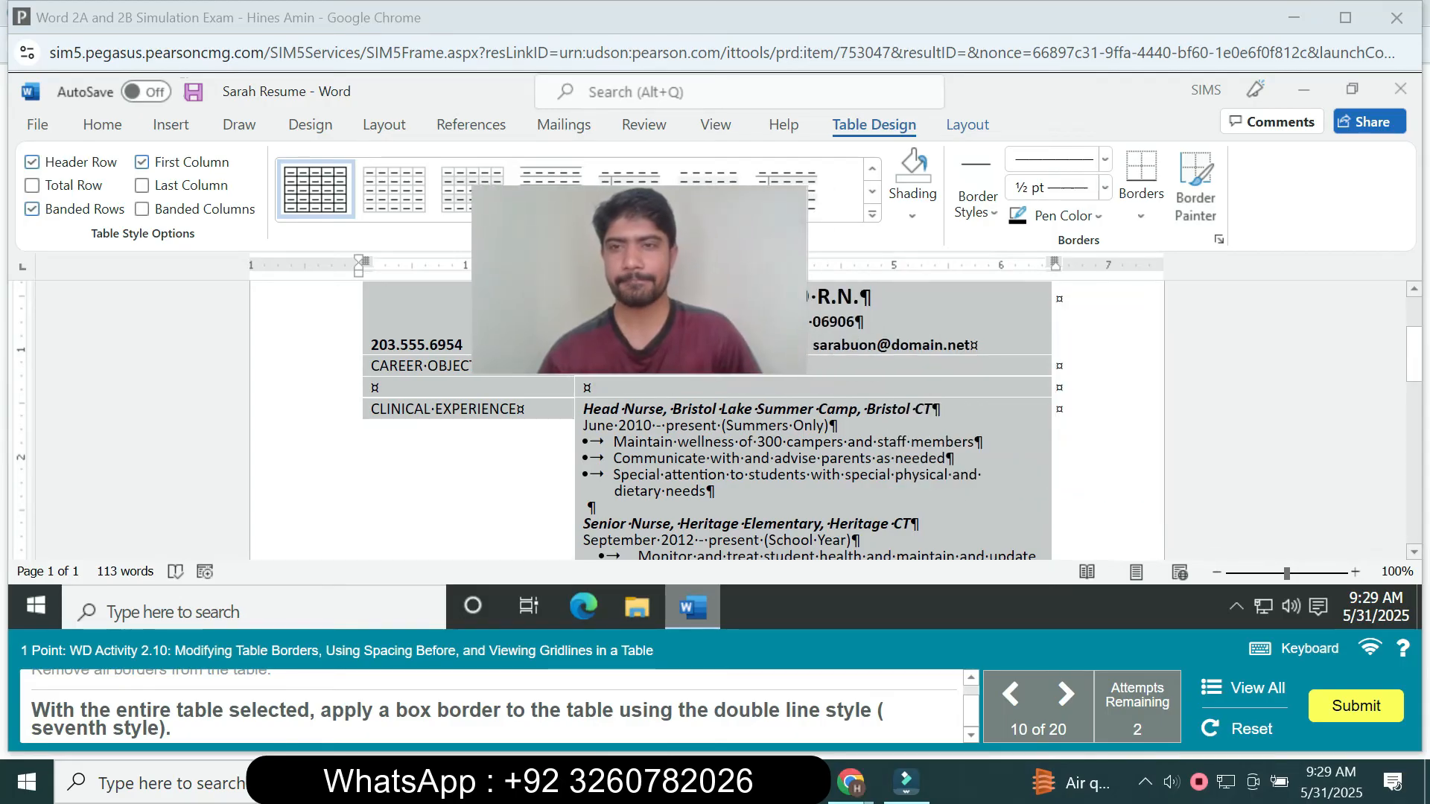
- Apply a Box border to the entire resume table using the double line style, the seventh in the style list
click(1140, 214)
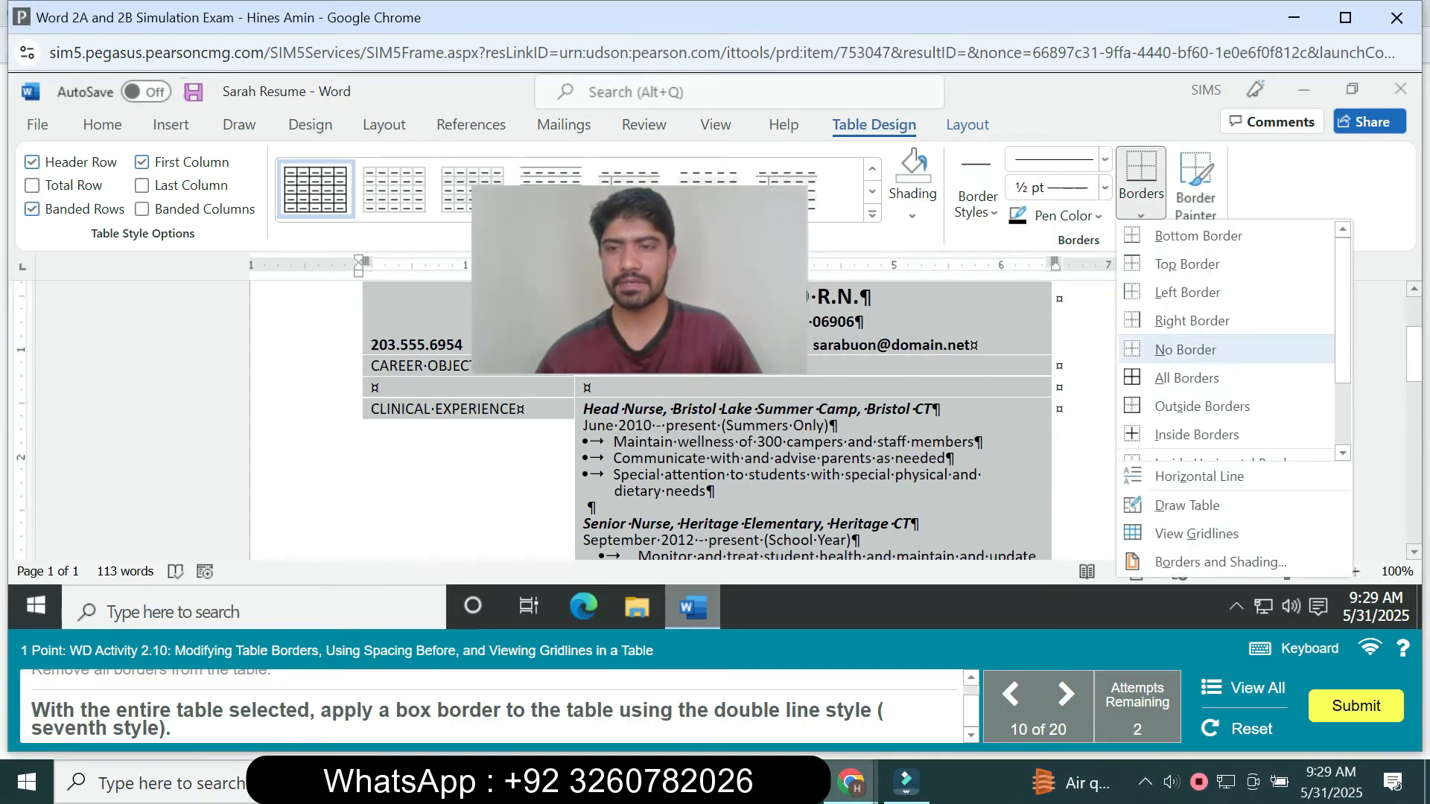
click(1221, 563)
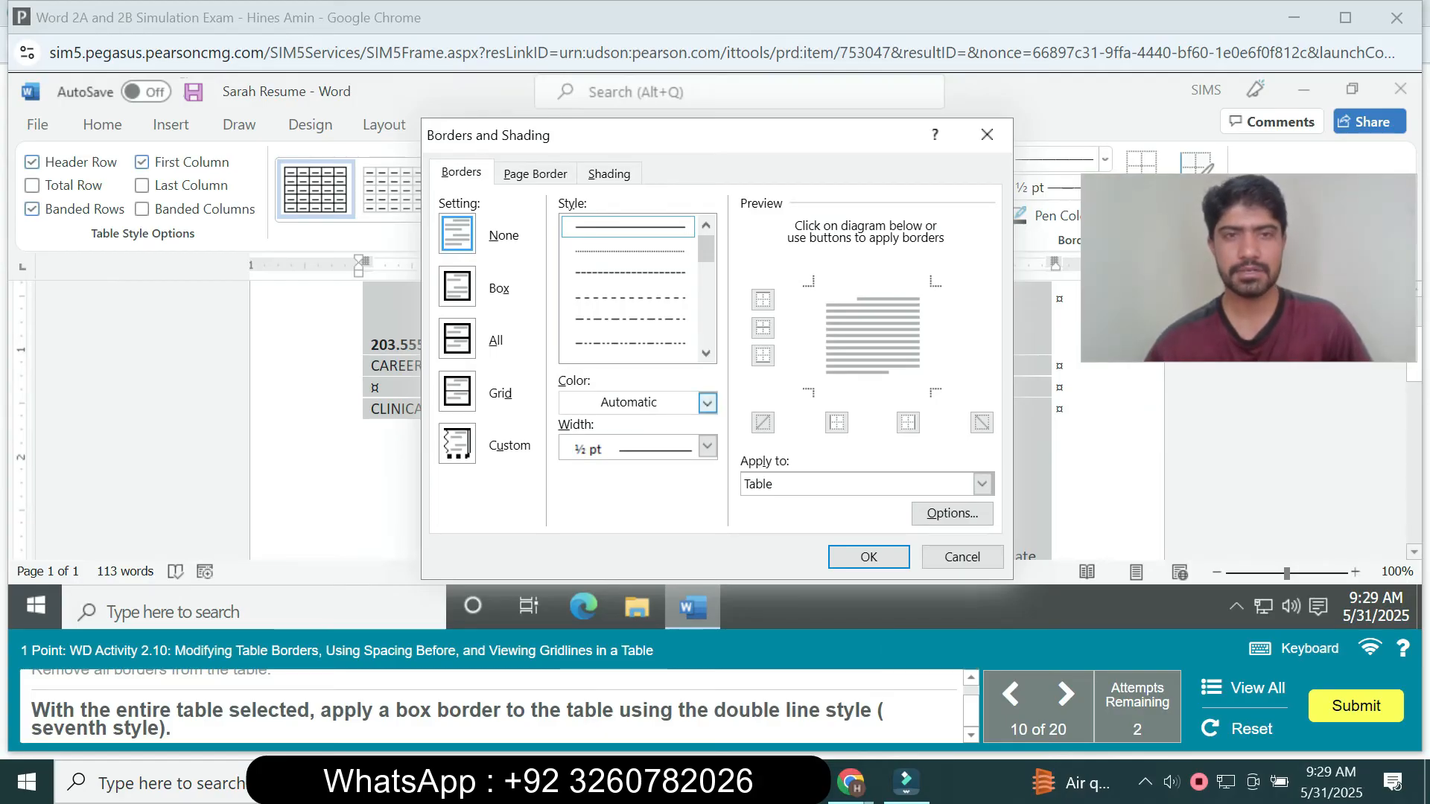
click(535, 174)
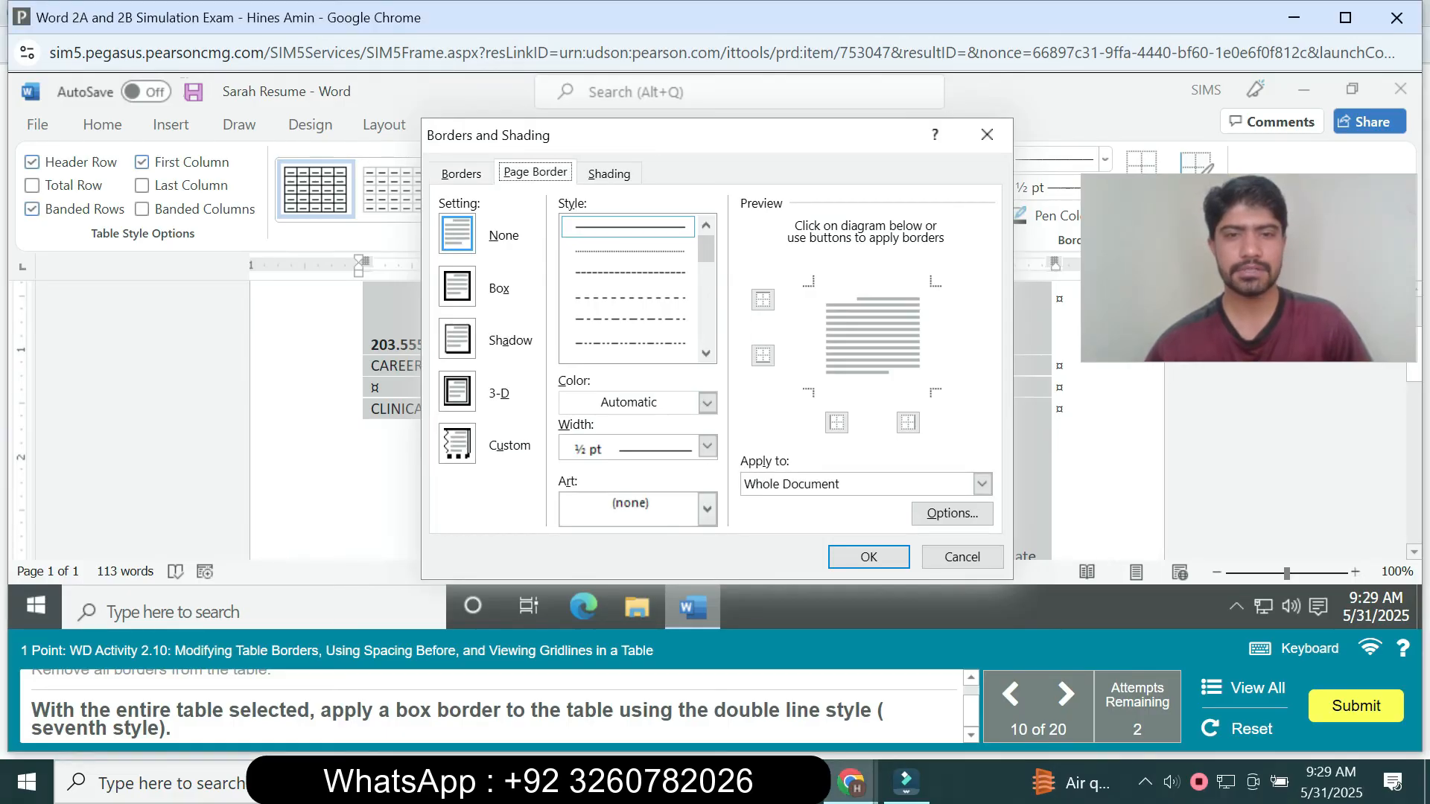
click(462, 174)
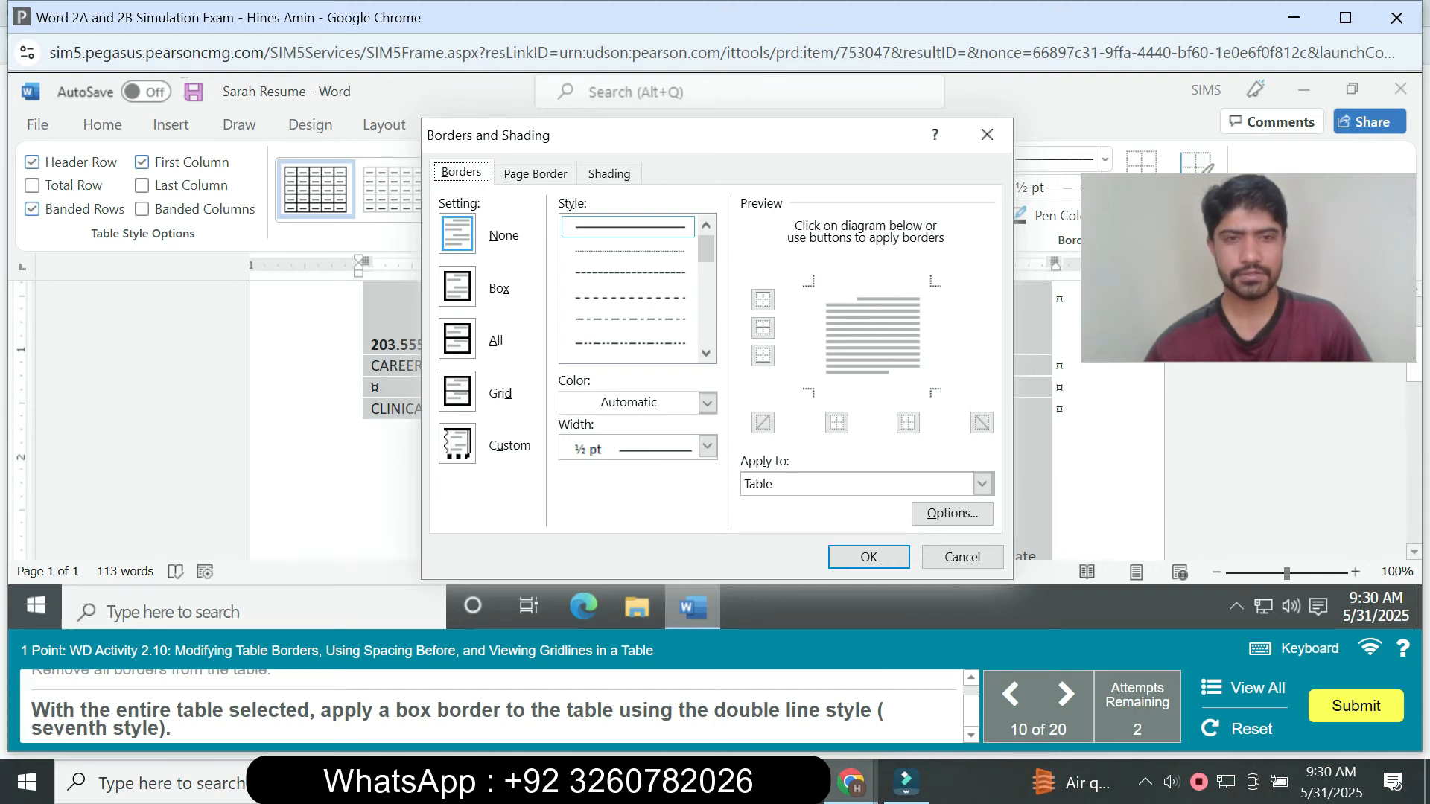
click(456, 286)
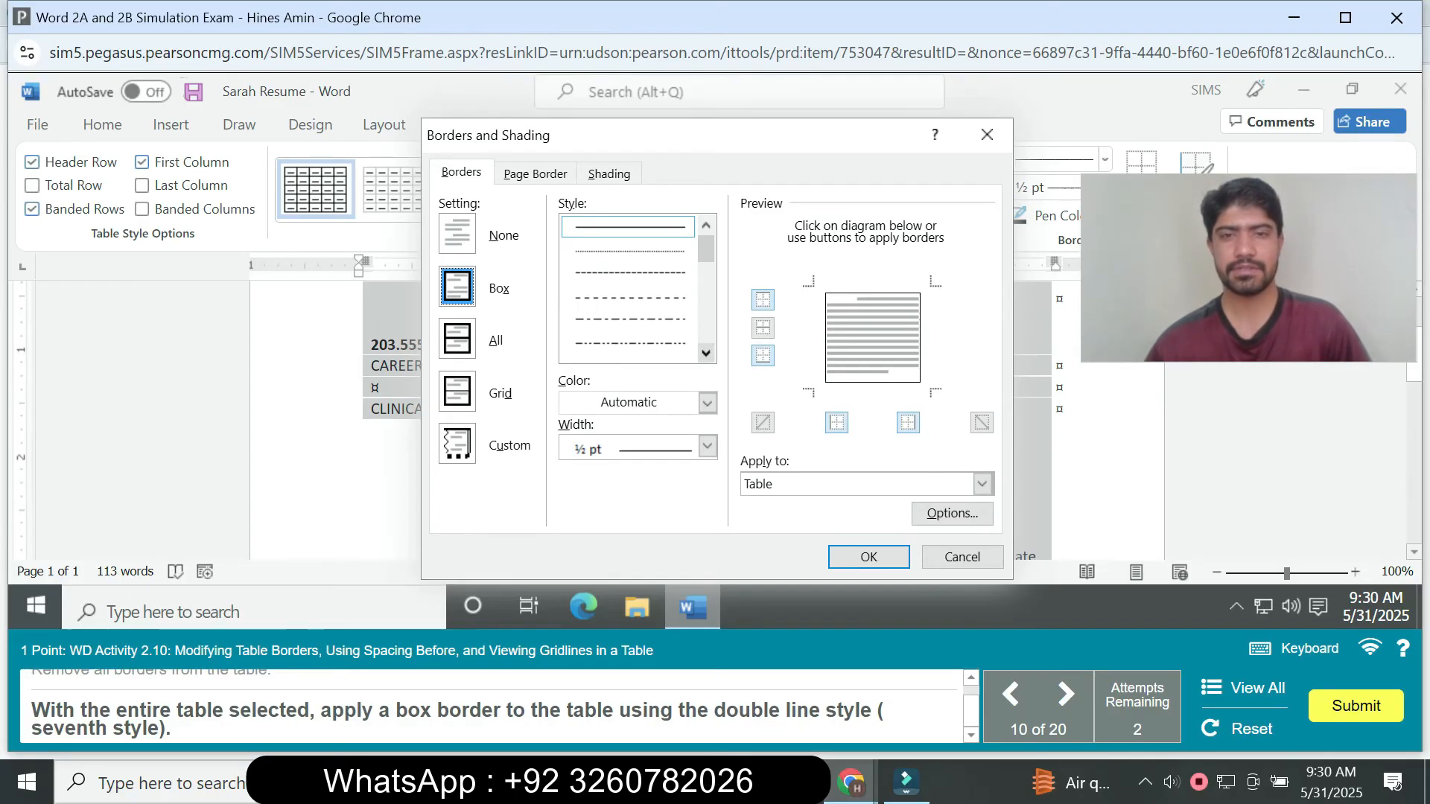
click(706, 353)
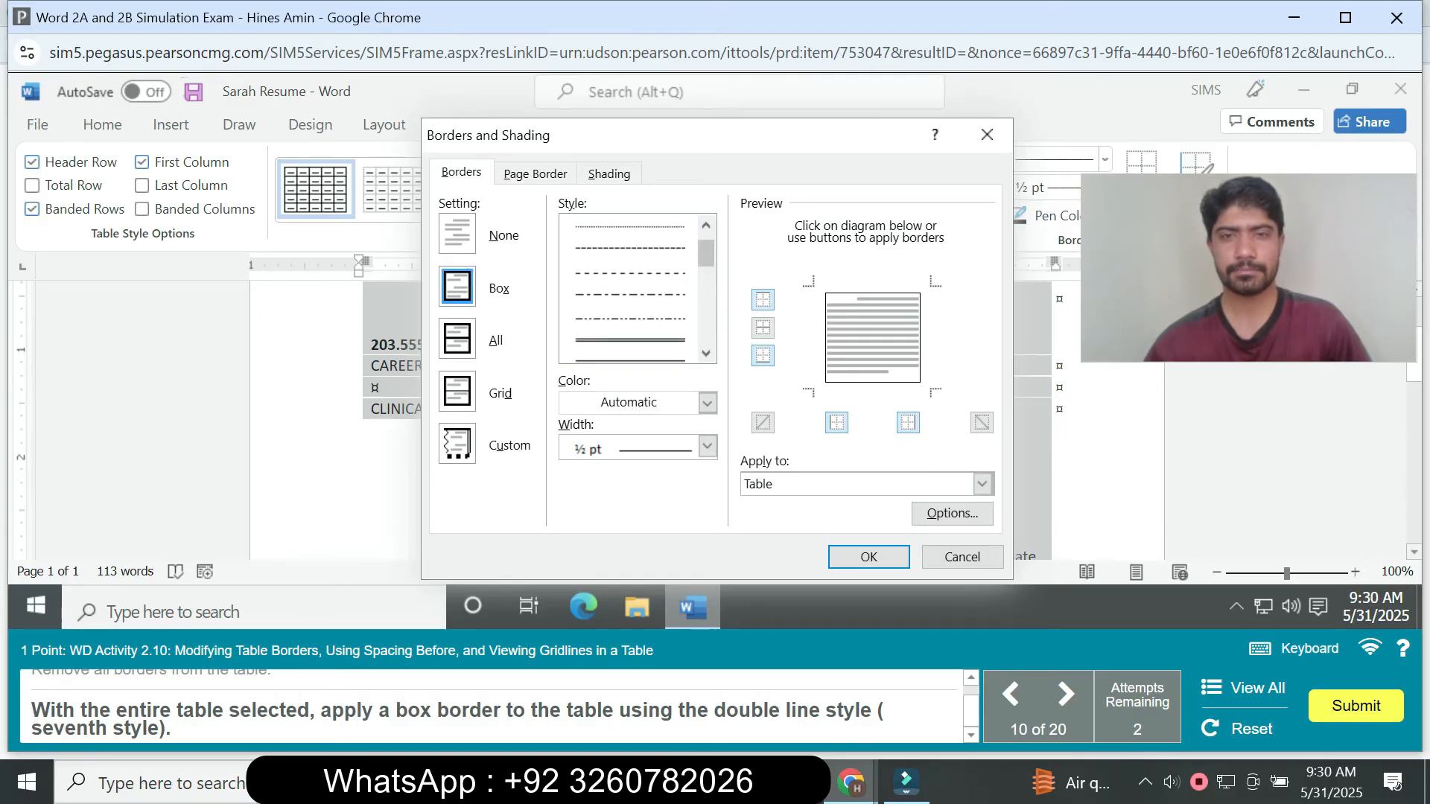
click(705, 225)
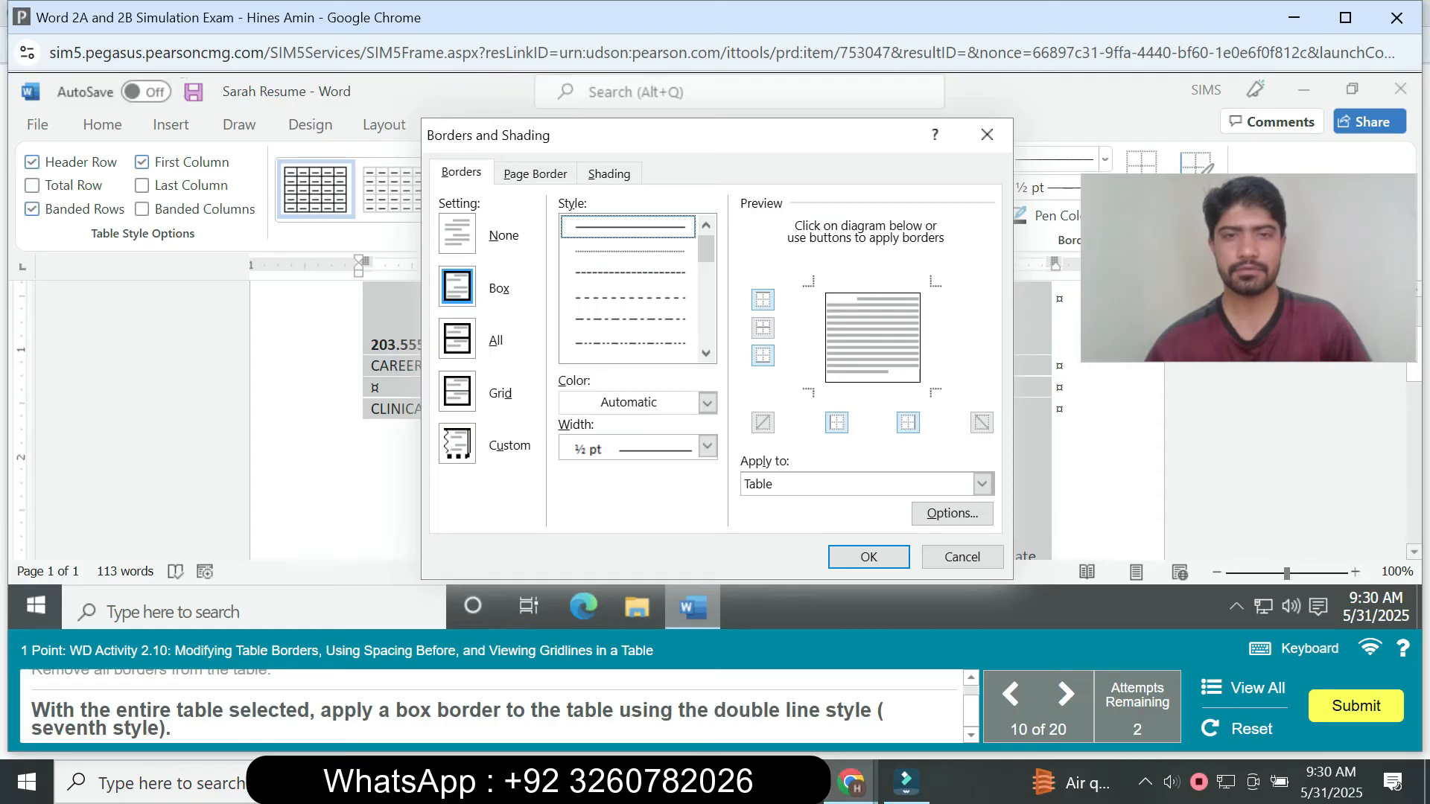
click(705, 353)
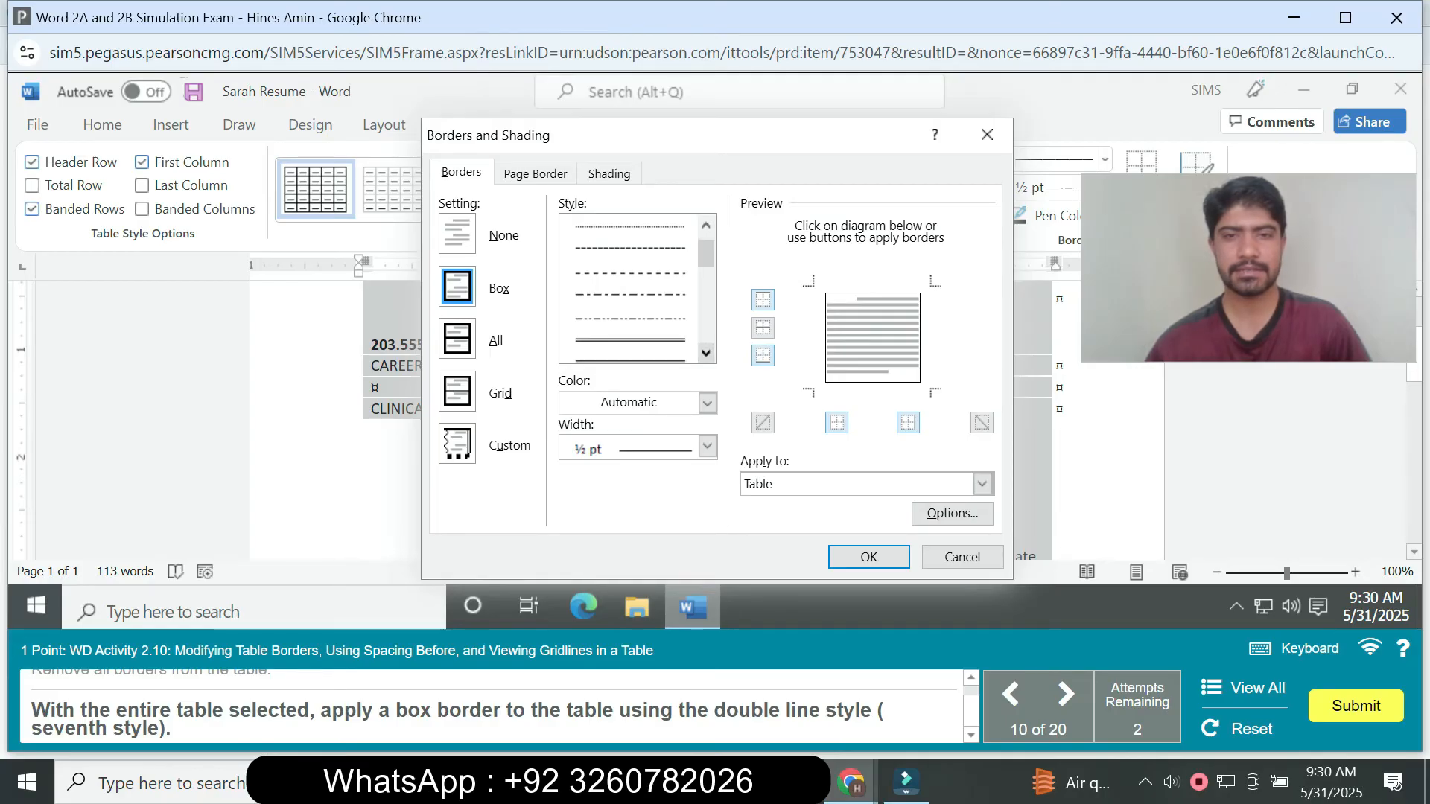
click(629, 340)
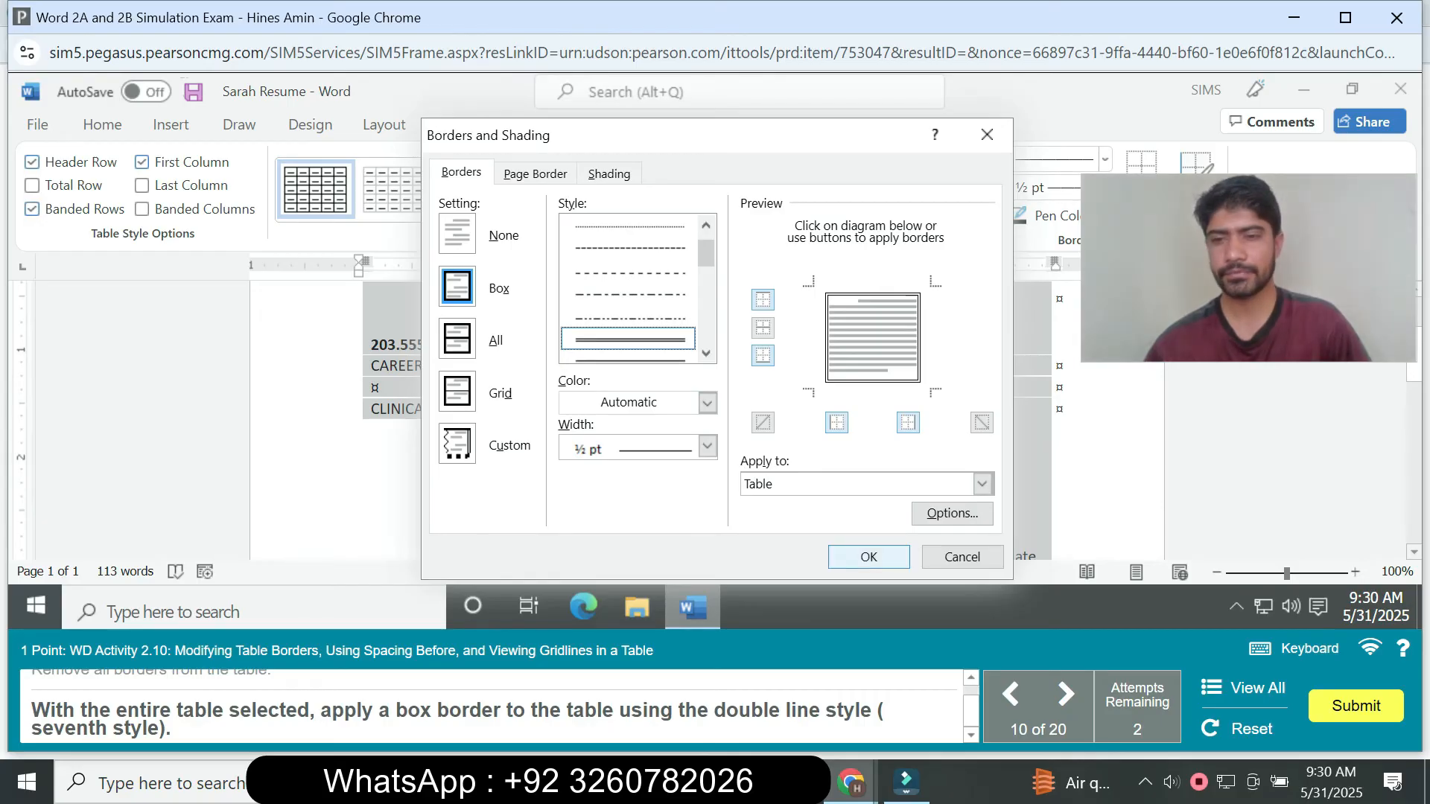
click(869, 558)
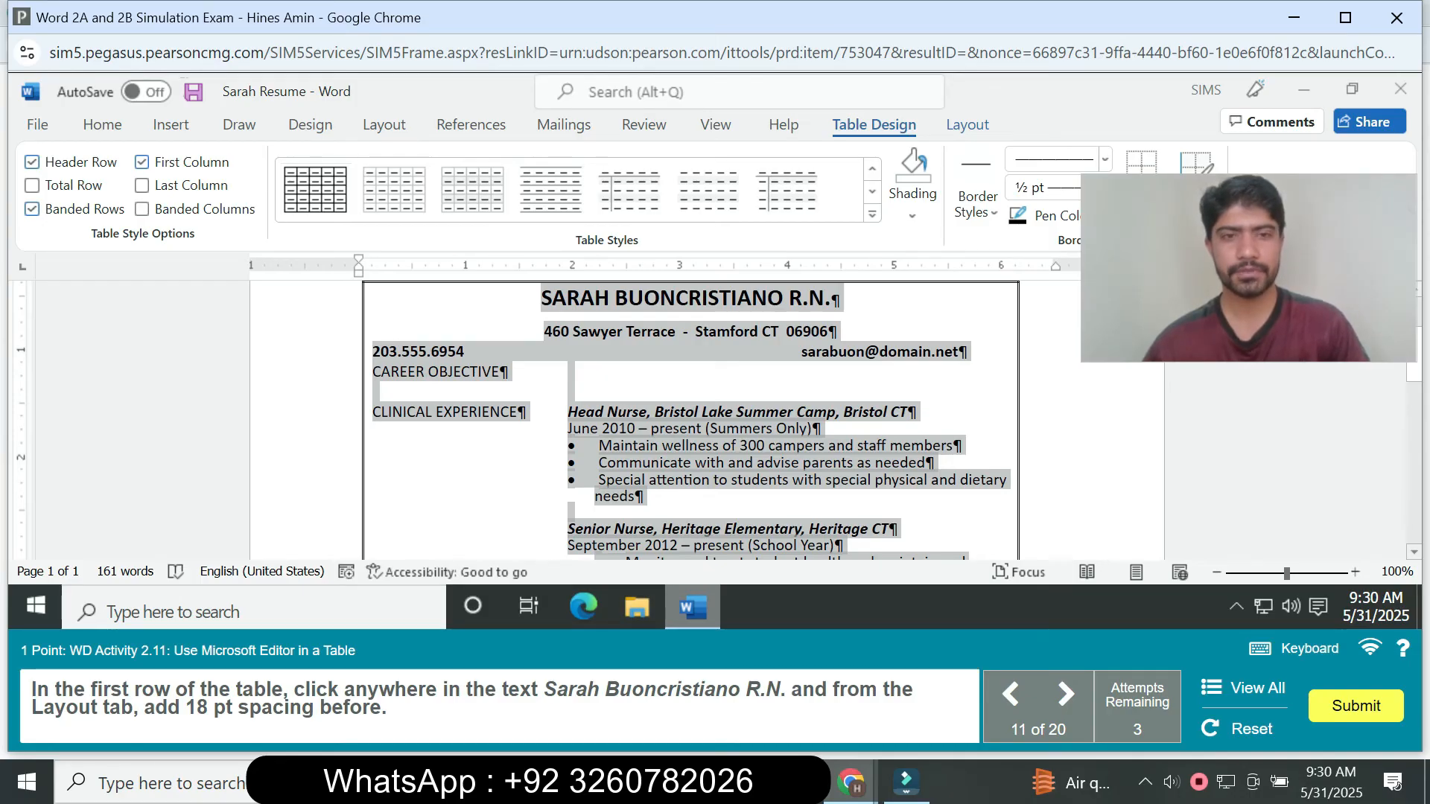
- Set the paragraph spacing before the name line in the table's first row to 18 pt
click(676, 300)
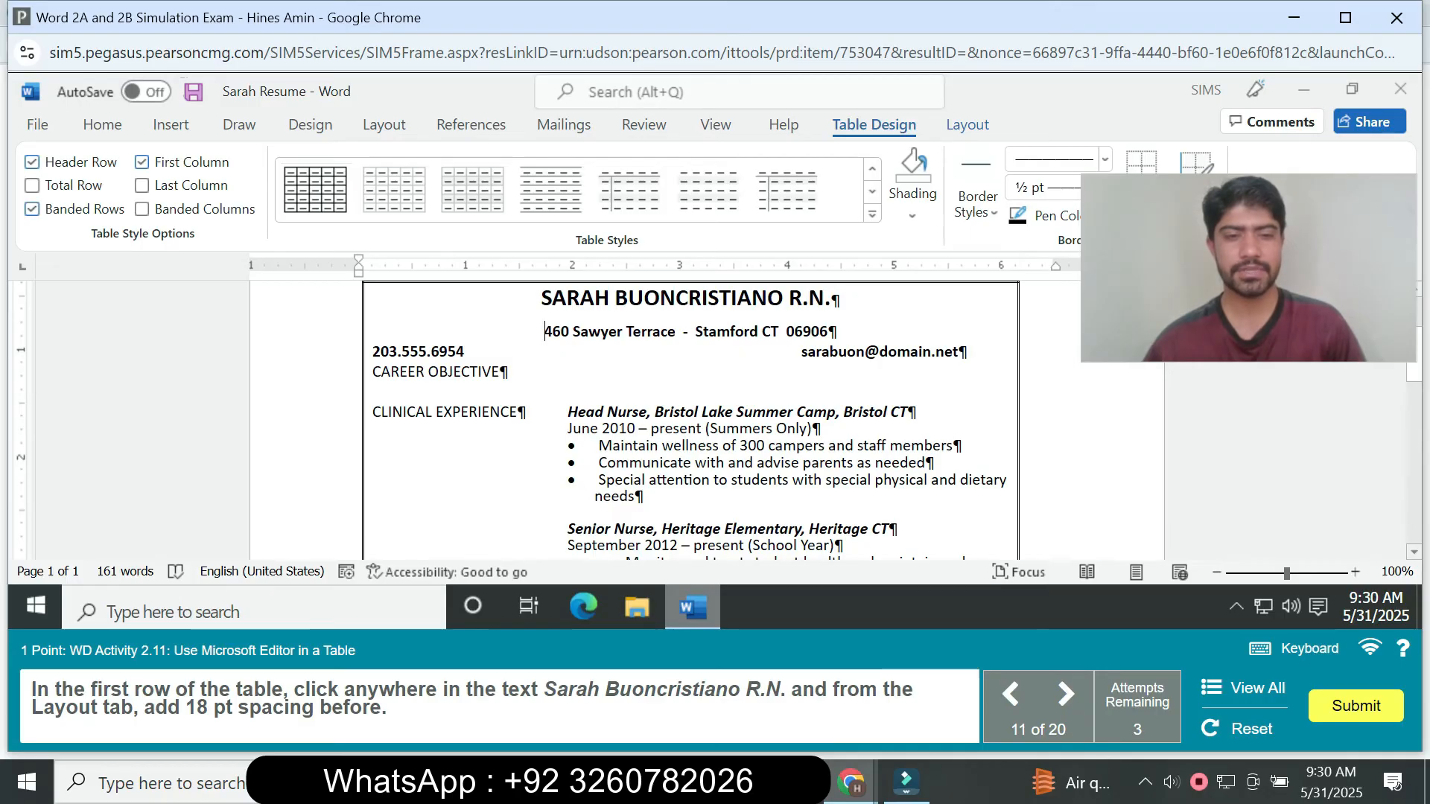
click(543, 298)
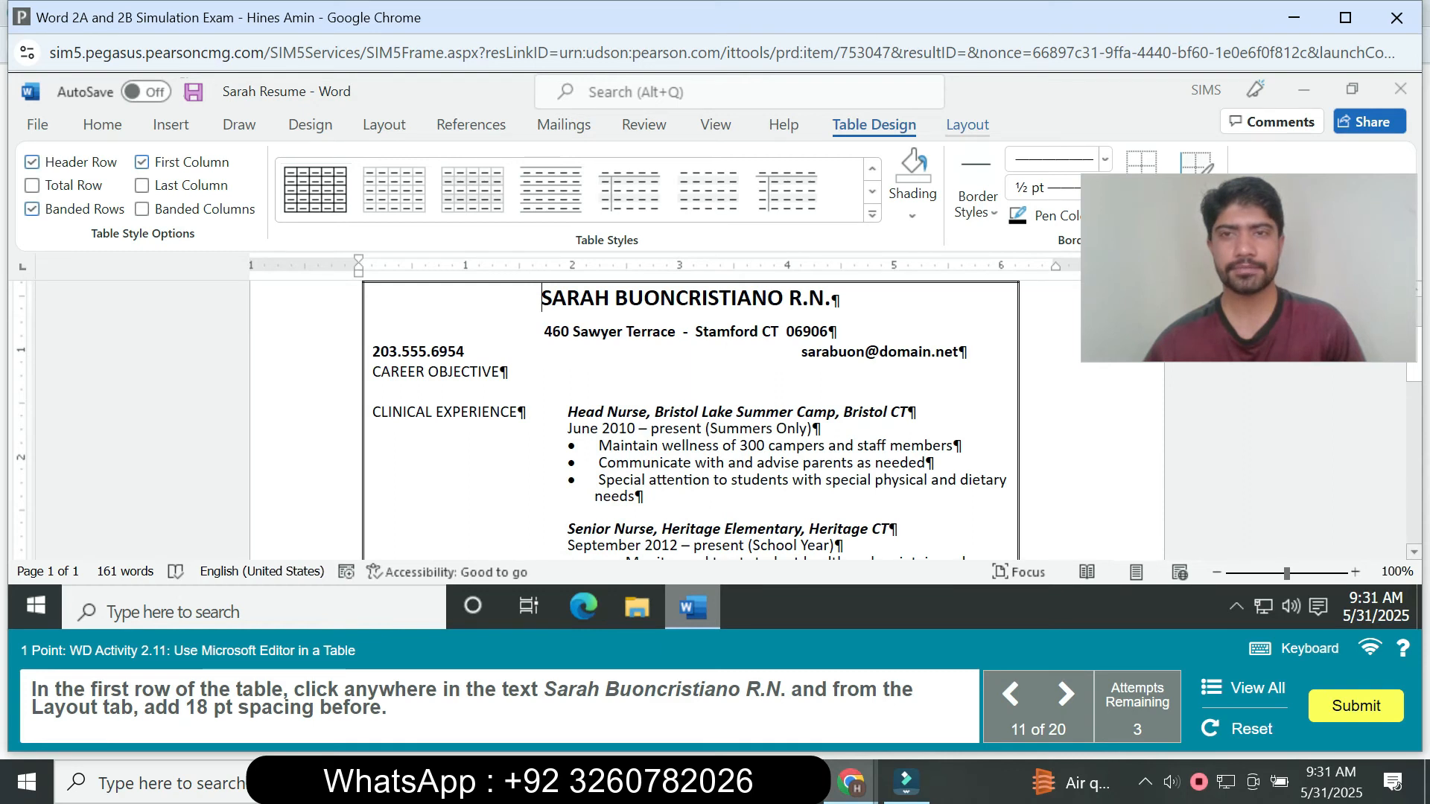
click(968, 124)
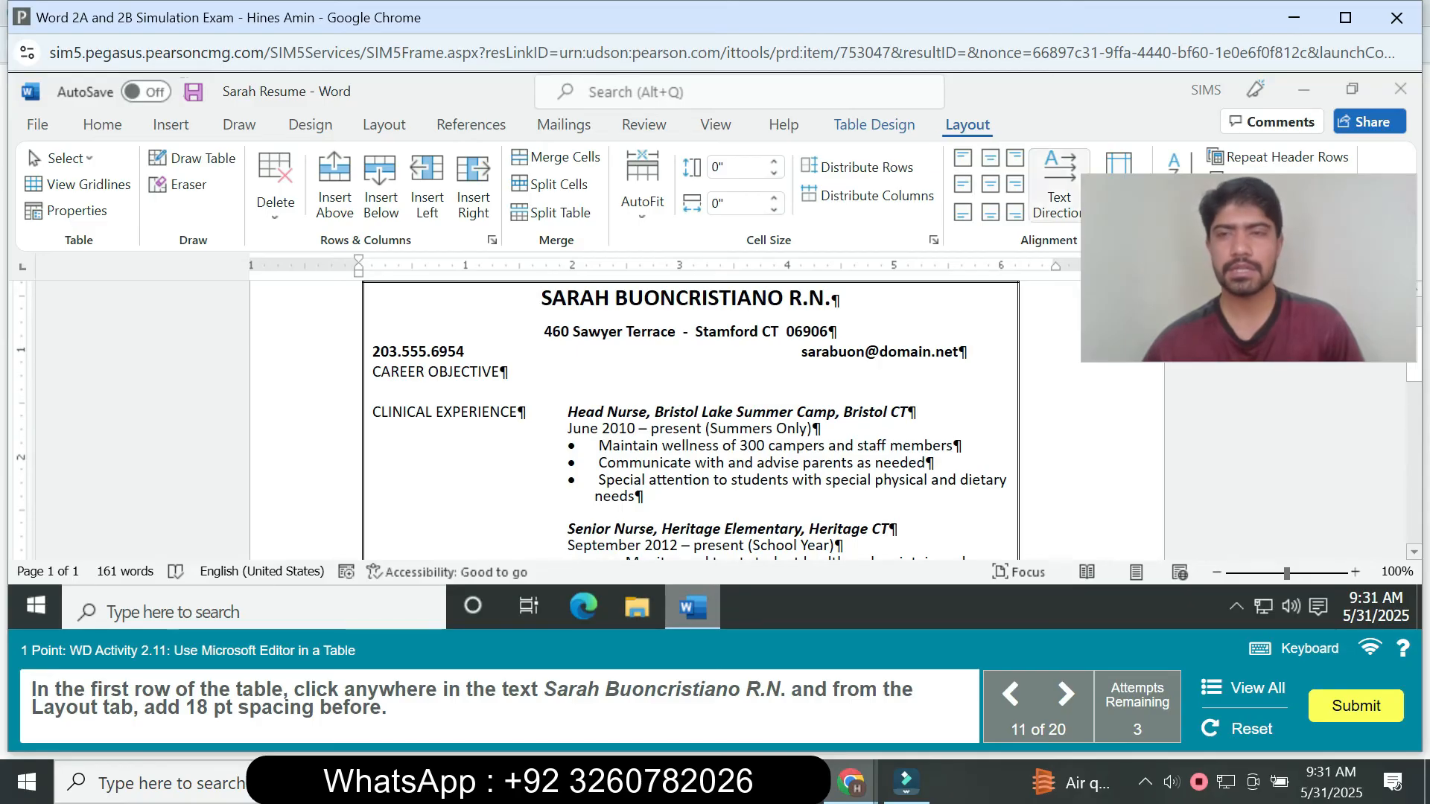
drag(1249, 268, 1234, 481)
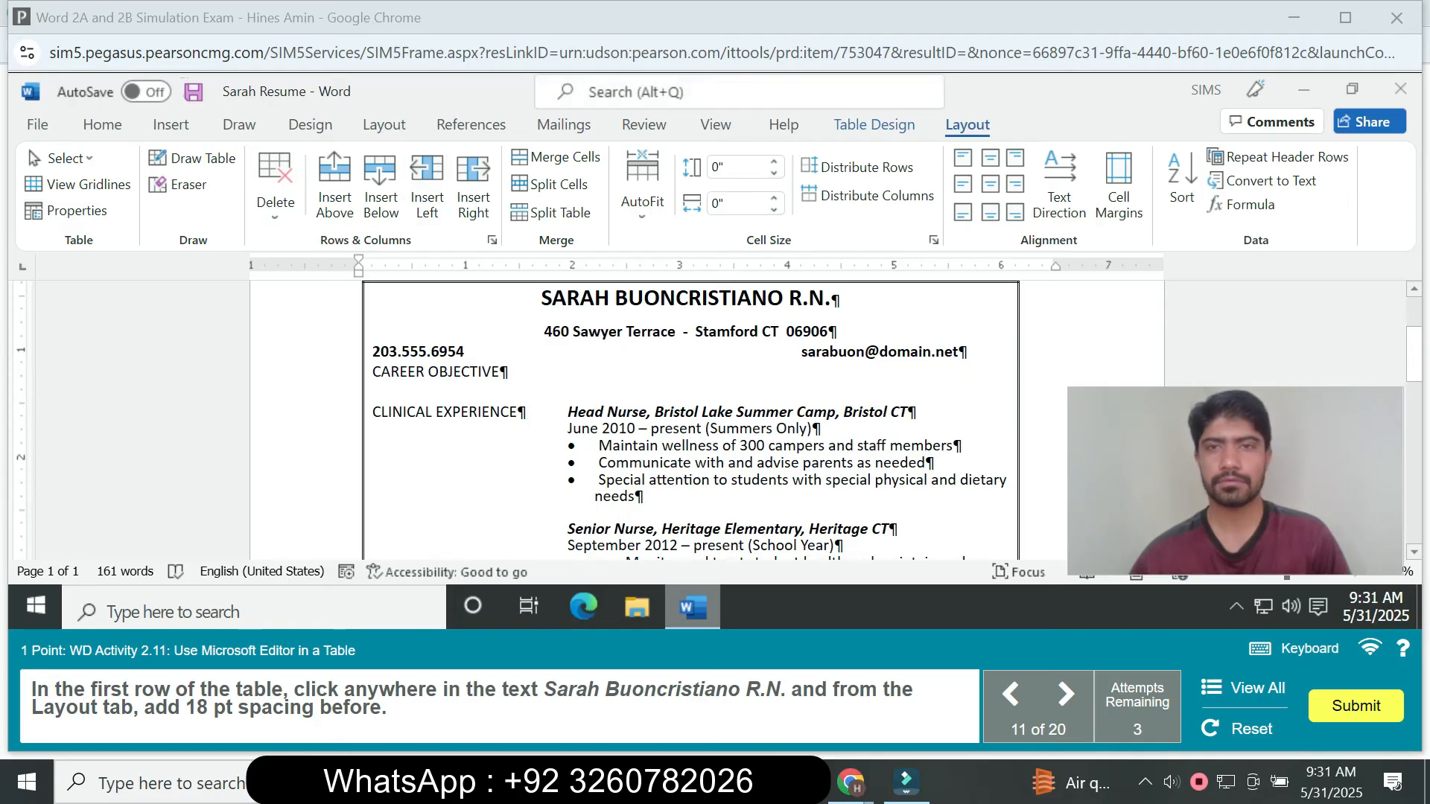
click(542, 298)
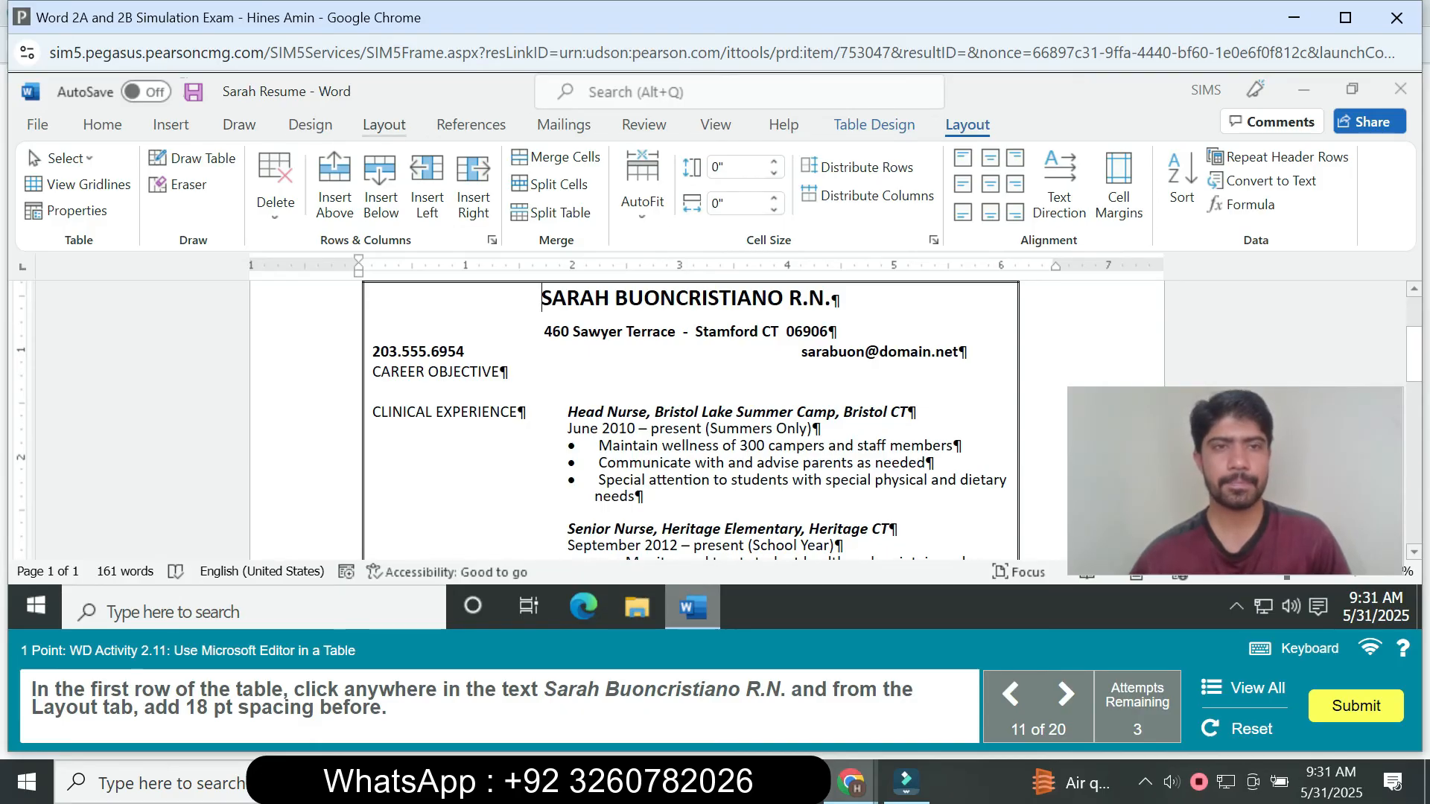
click(384, 125)
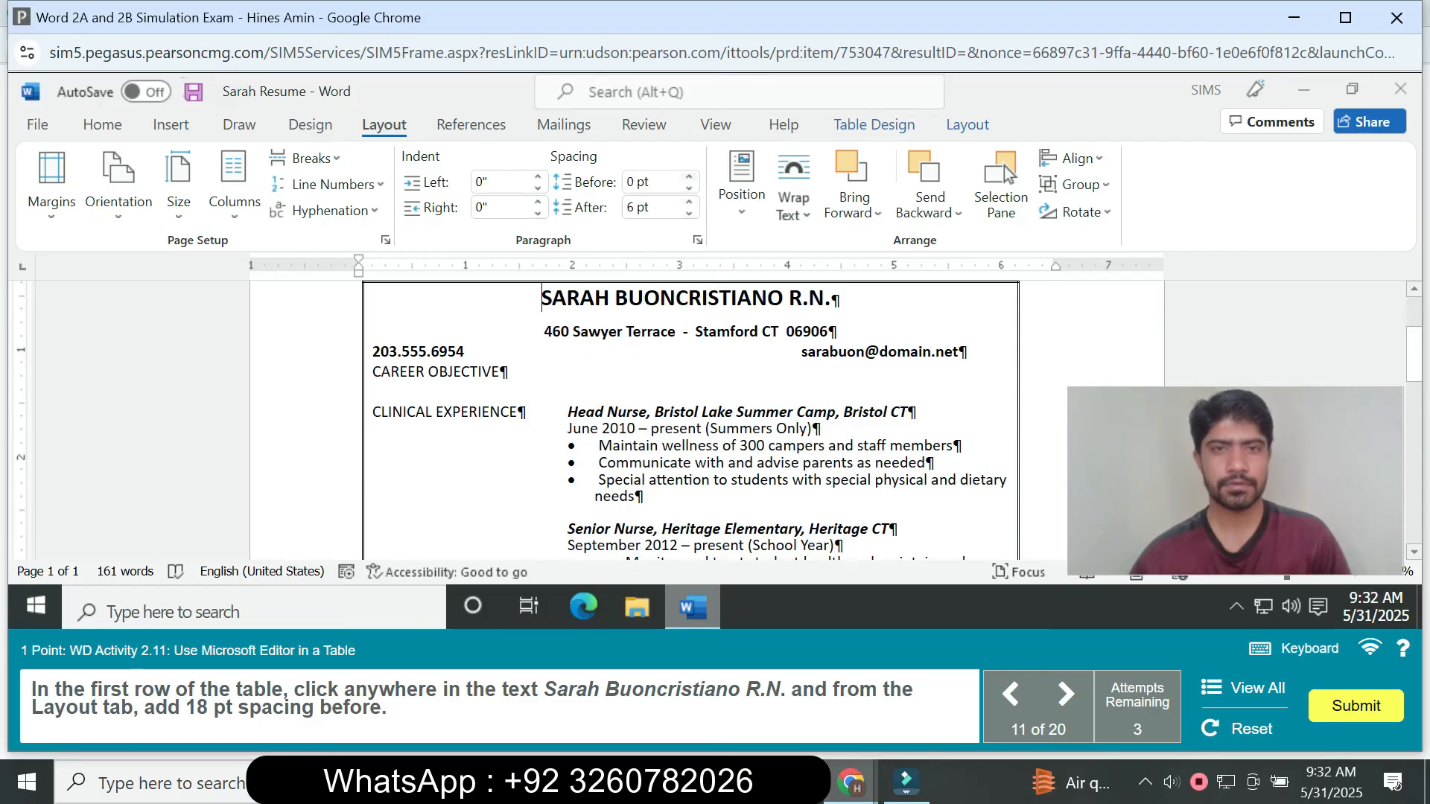
click(689, 177)
click(689, 177)
click(689, 177)
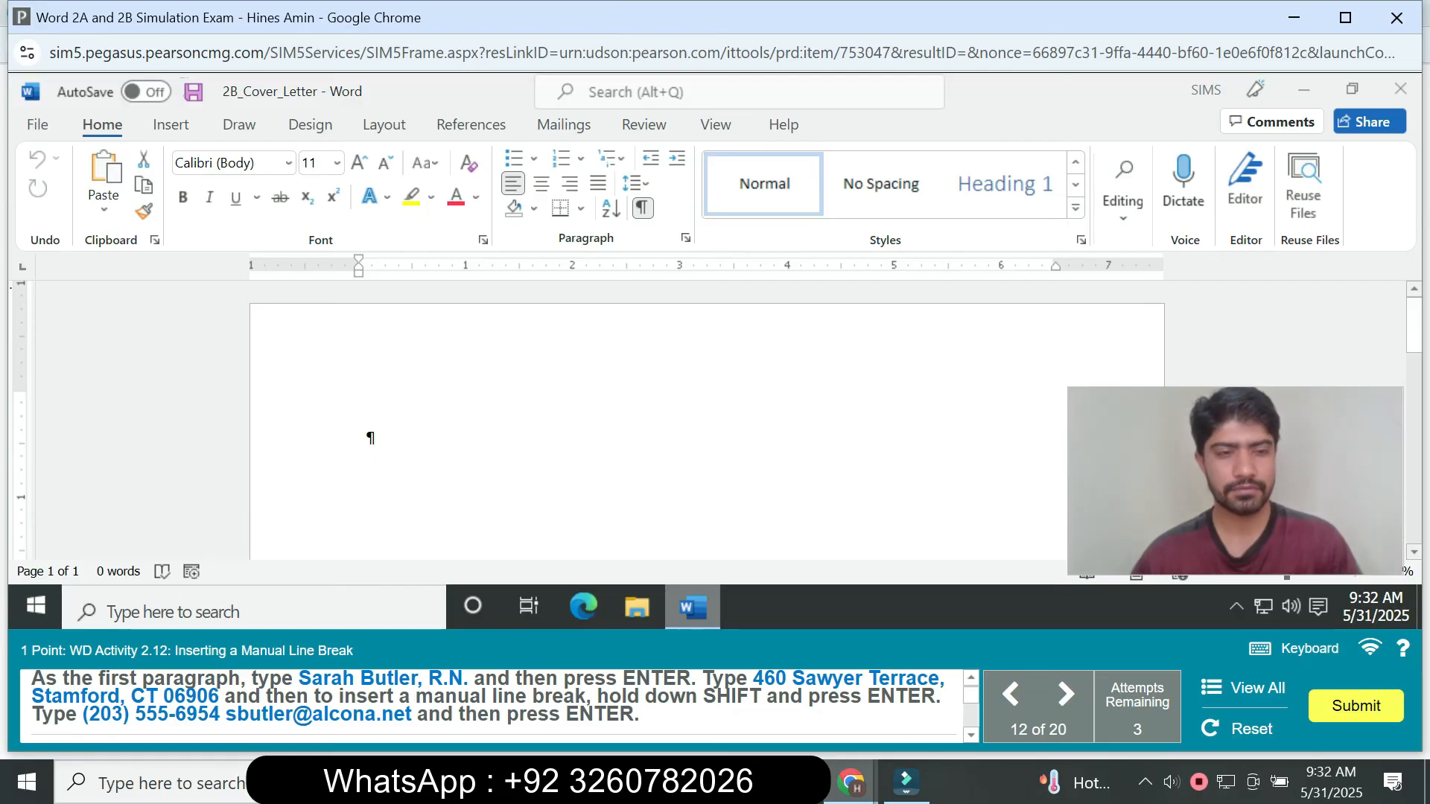
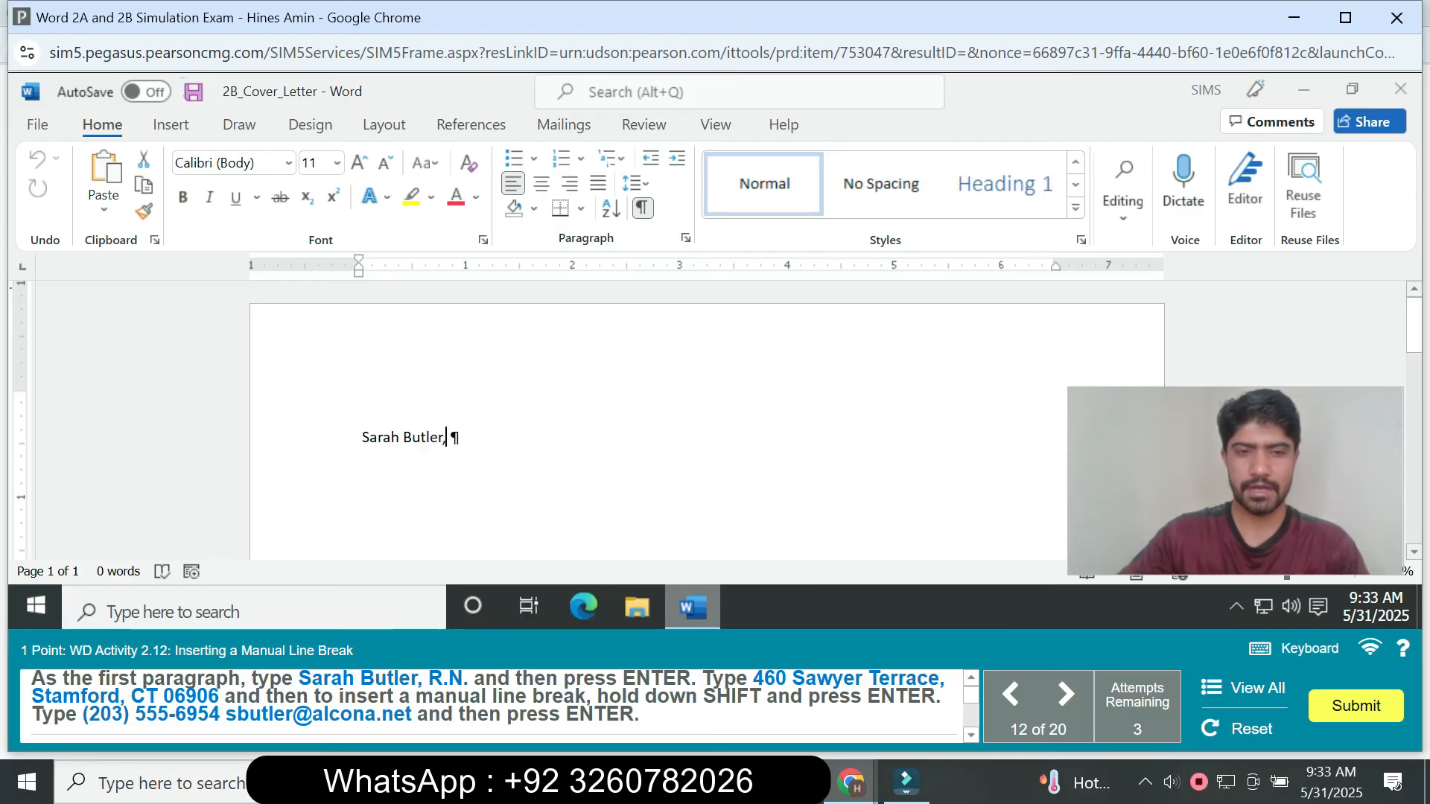
- Enter the applicant's full name followed by R.N. as the cover letter's first paragraph and start a new paragraph
text( R)
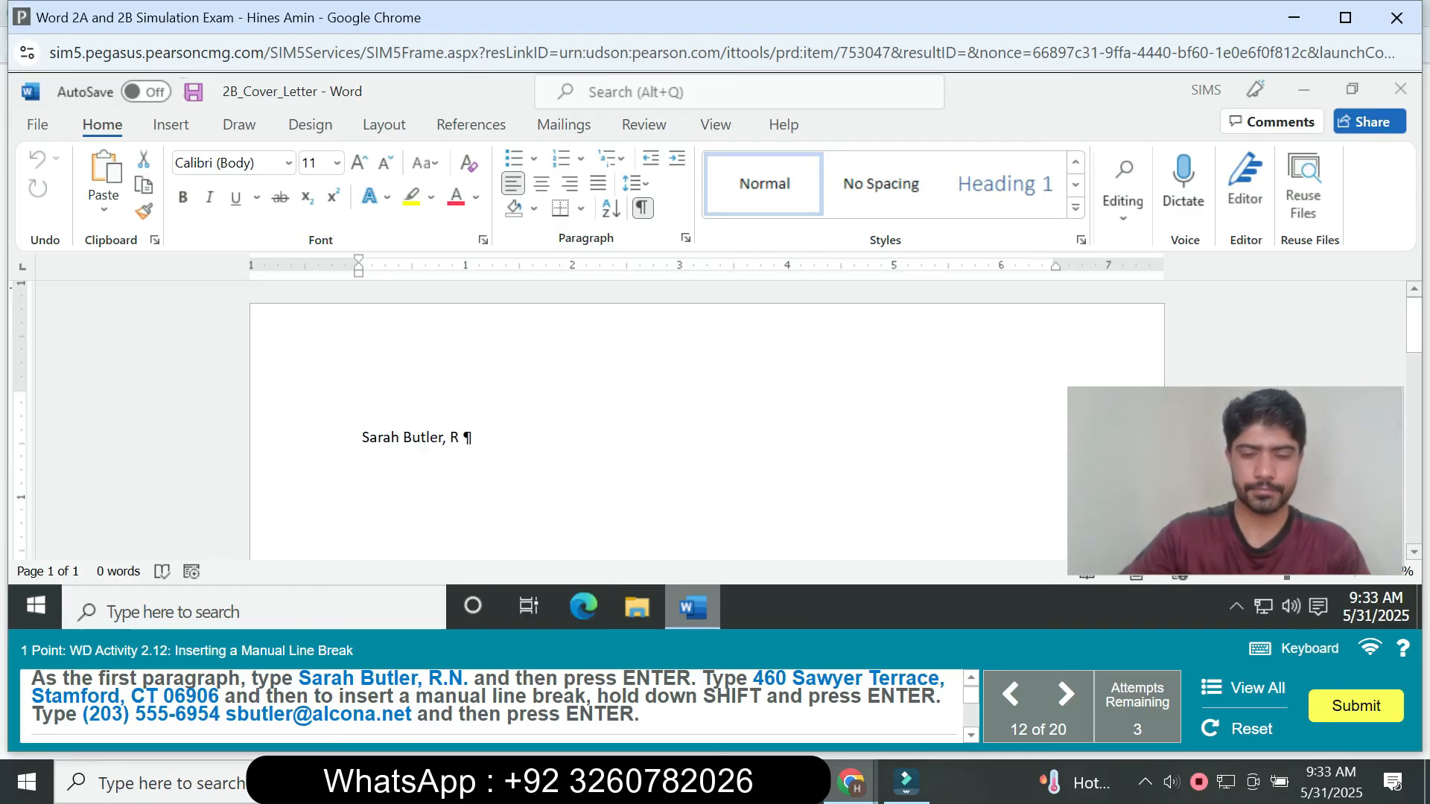
text(.N)
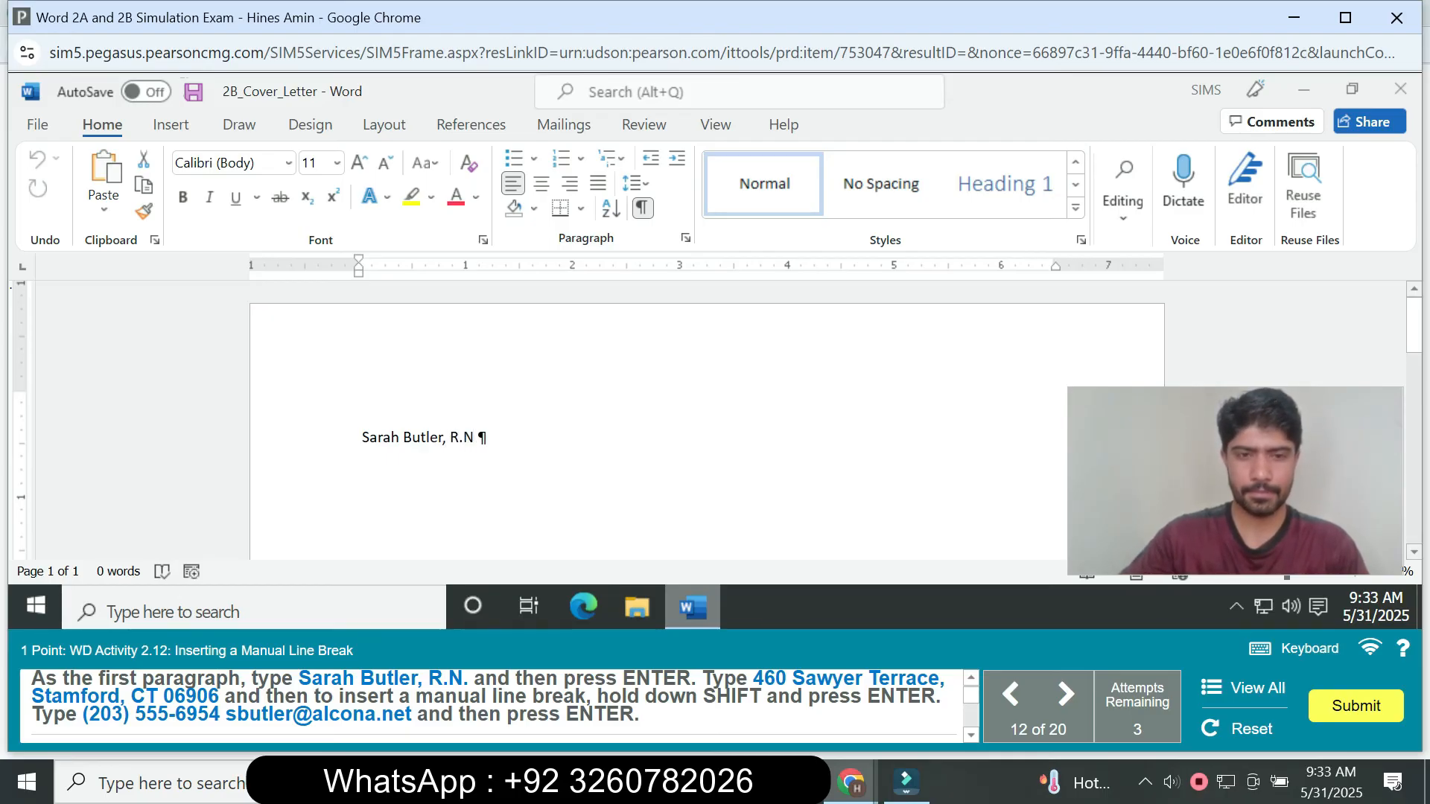
text(.)
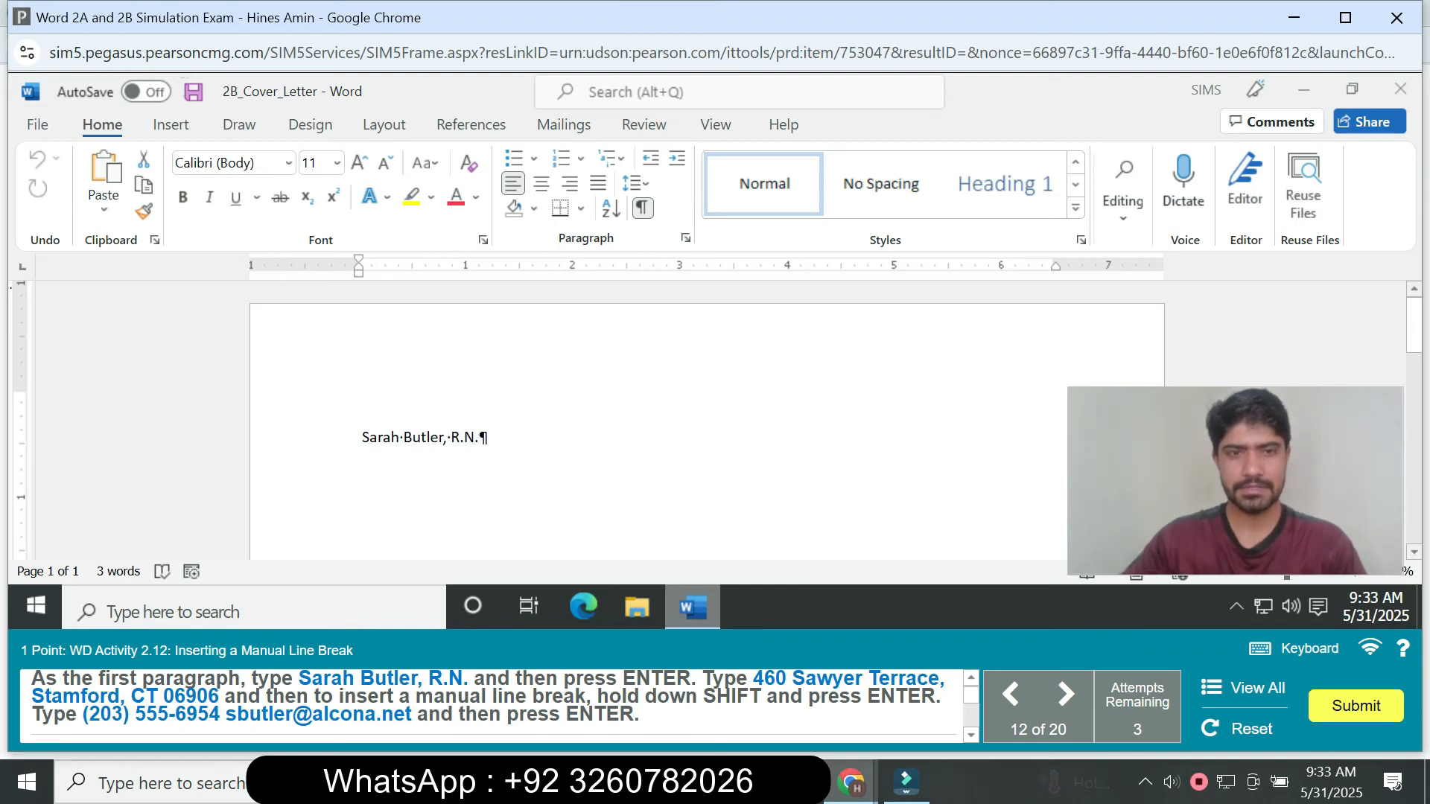
key(Return)
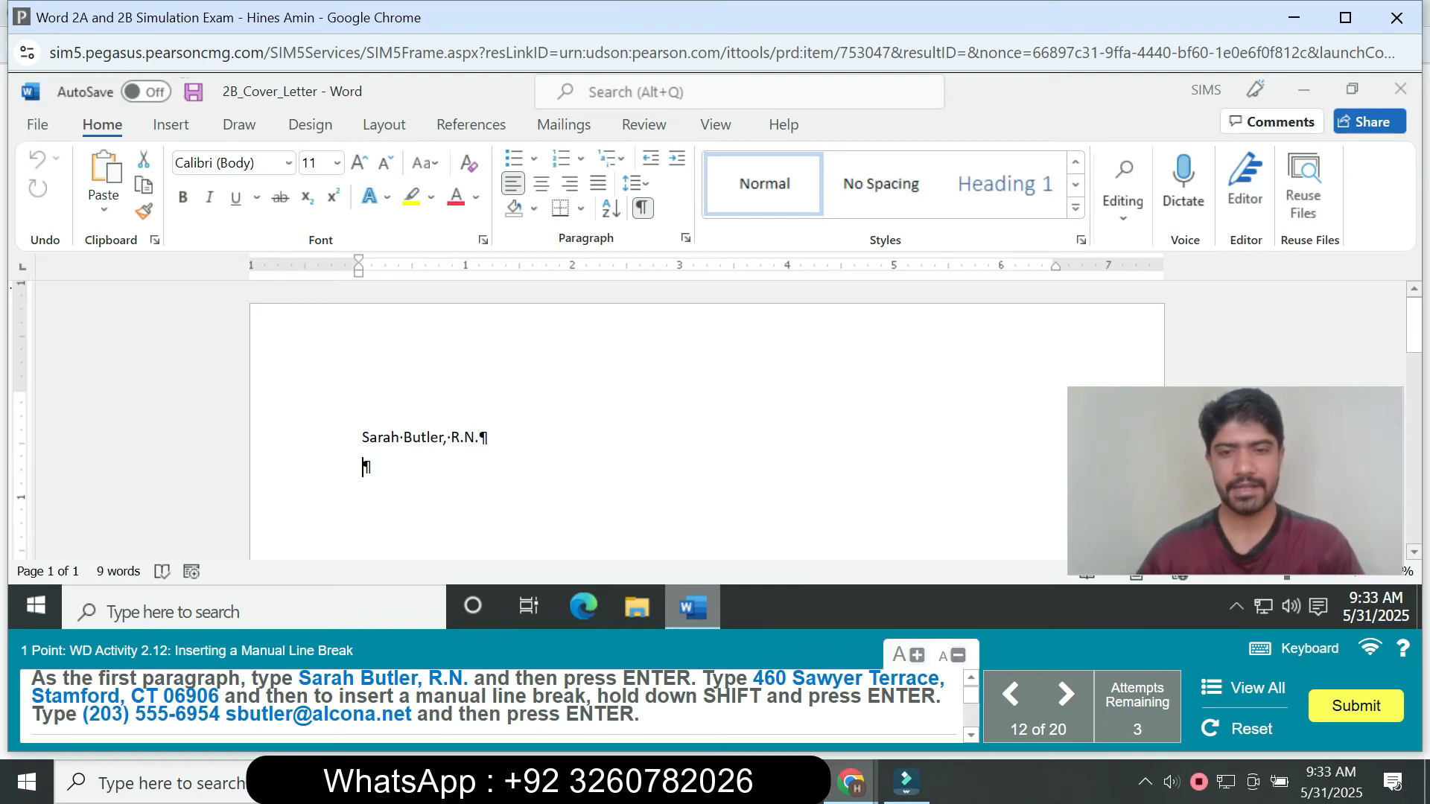
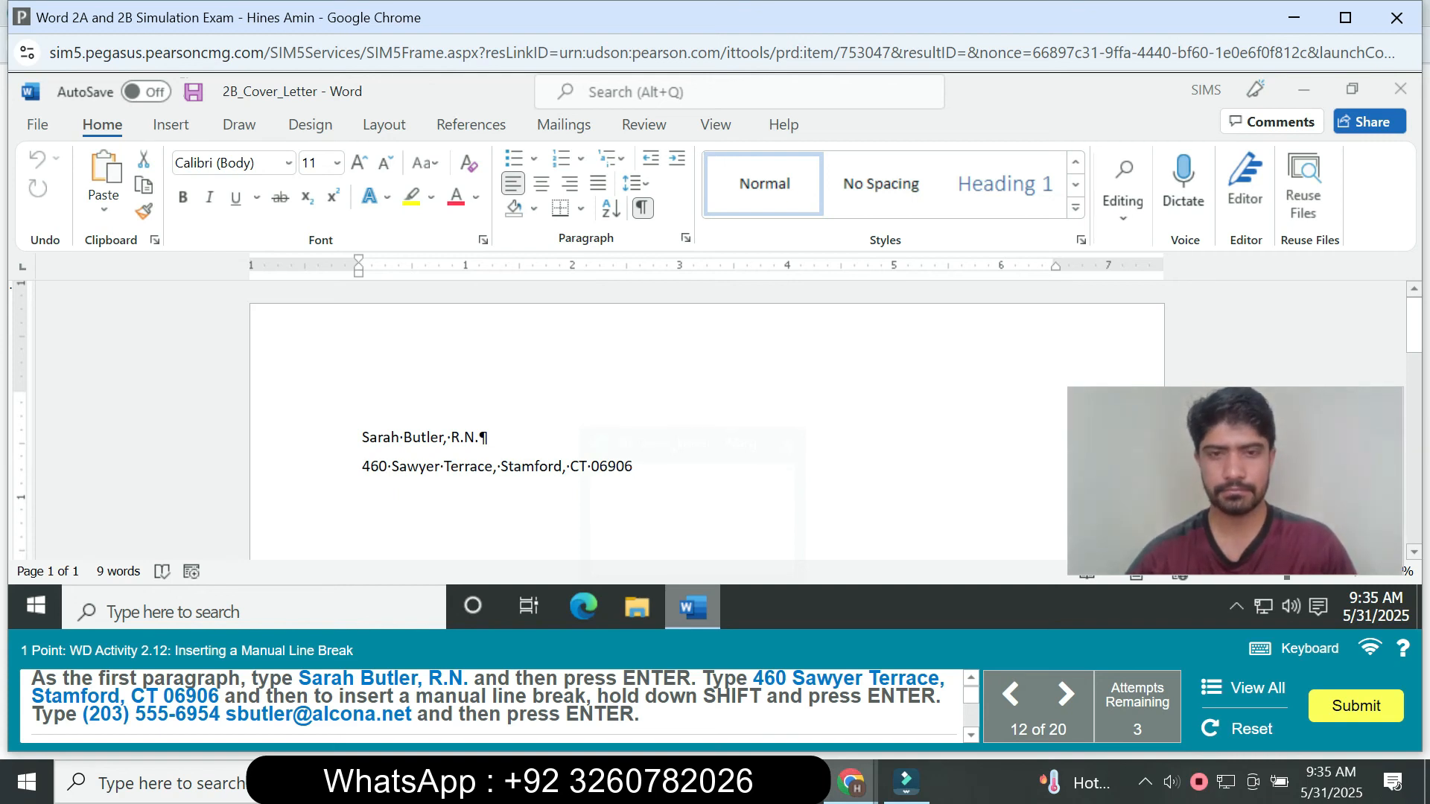
- Enter the applicant's postal address as the second paragraph's first line and end it with a manual line break
key(shift+Return)
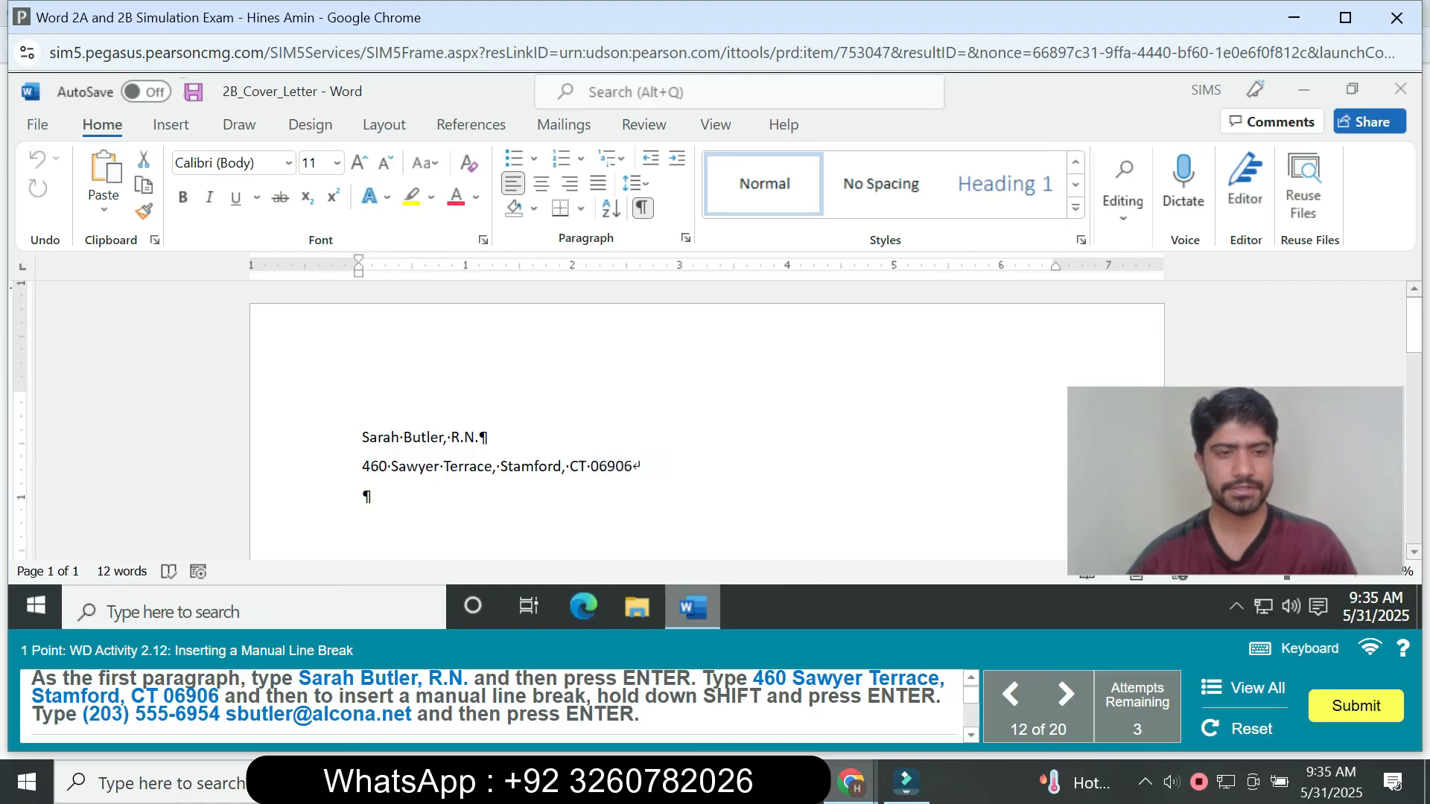
- Enter the applicant's phone number and e-mail address, separated by a space, on the line below the postal address and start a new paragraph
text(()
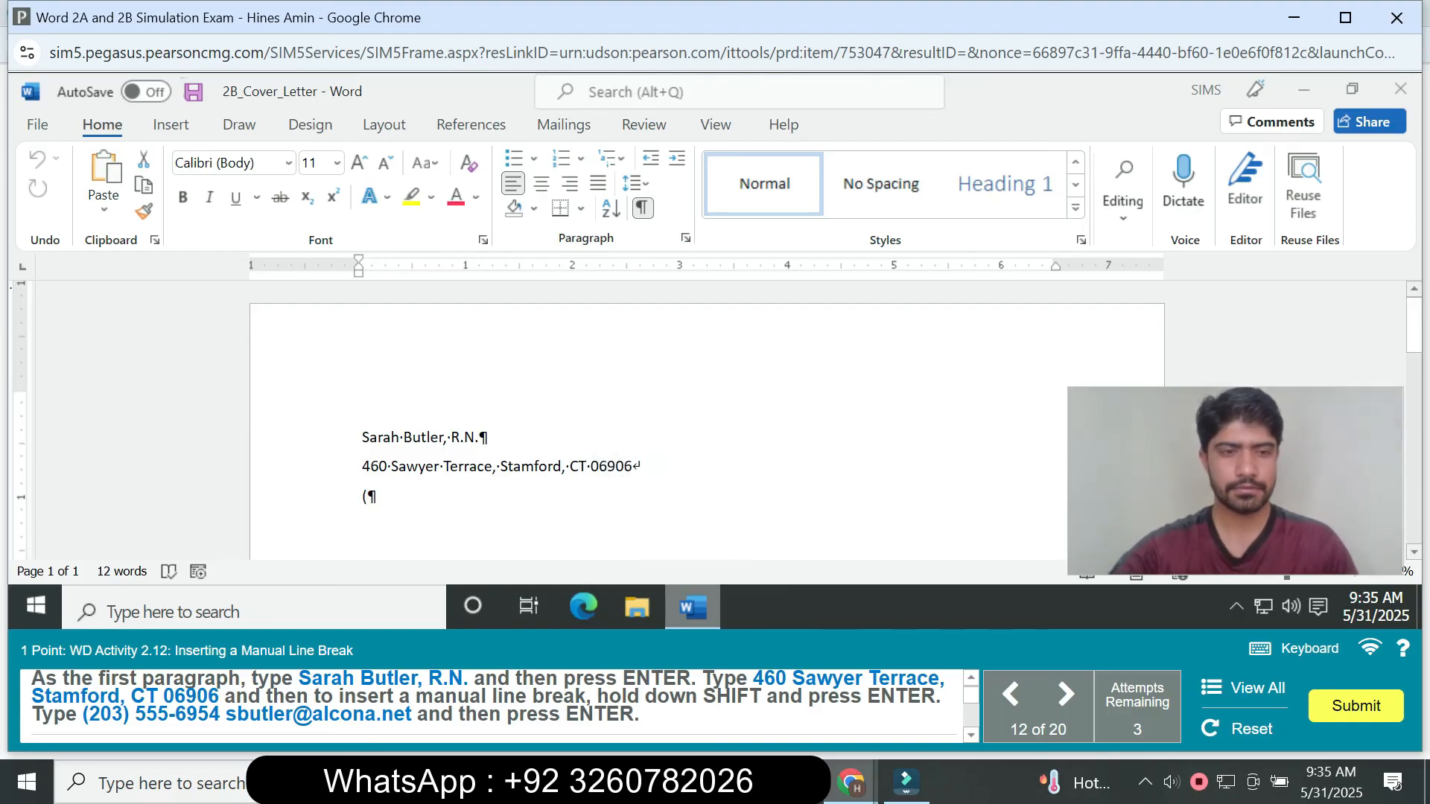
text(203)
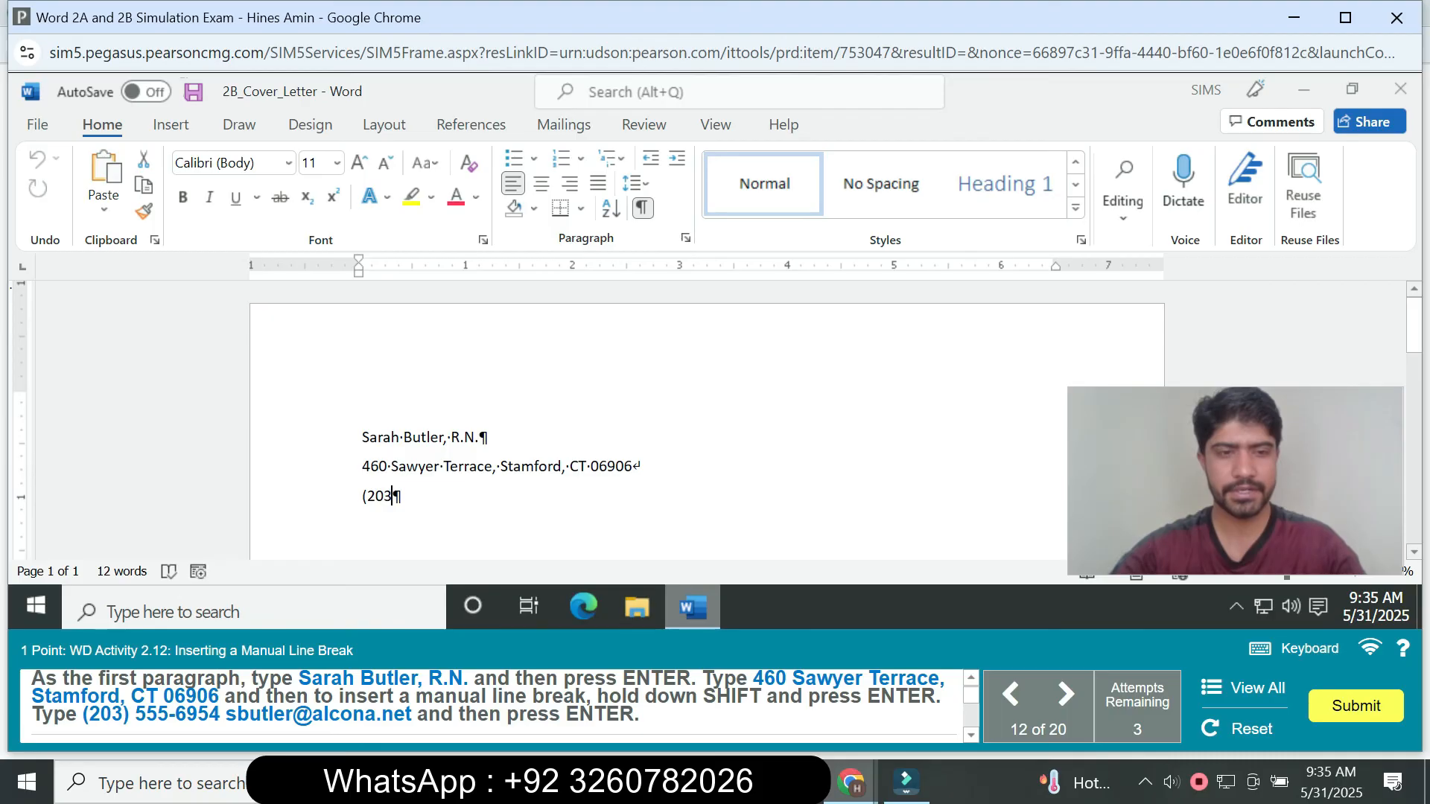
text() 555-)
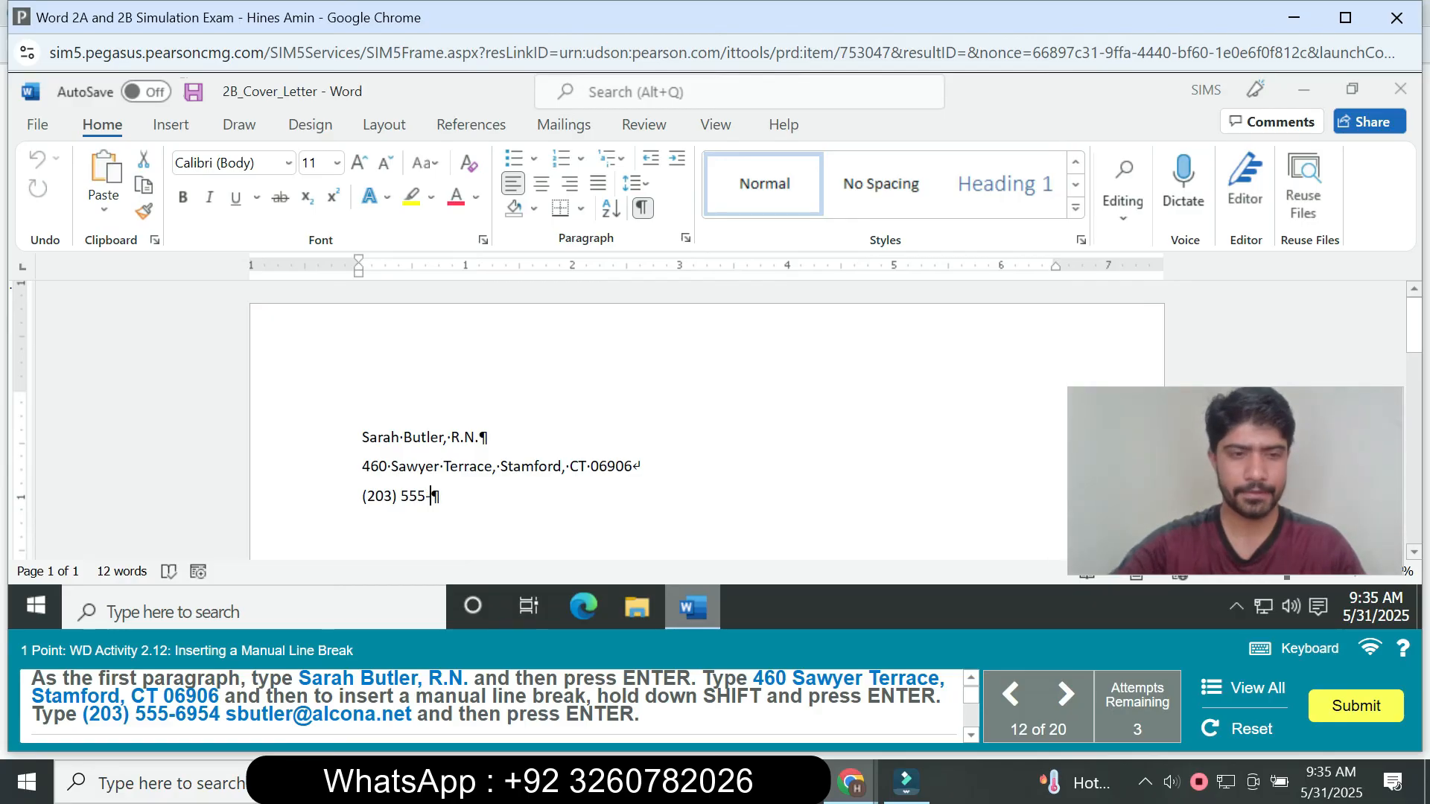
text(69)
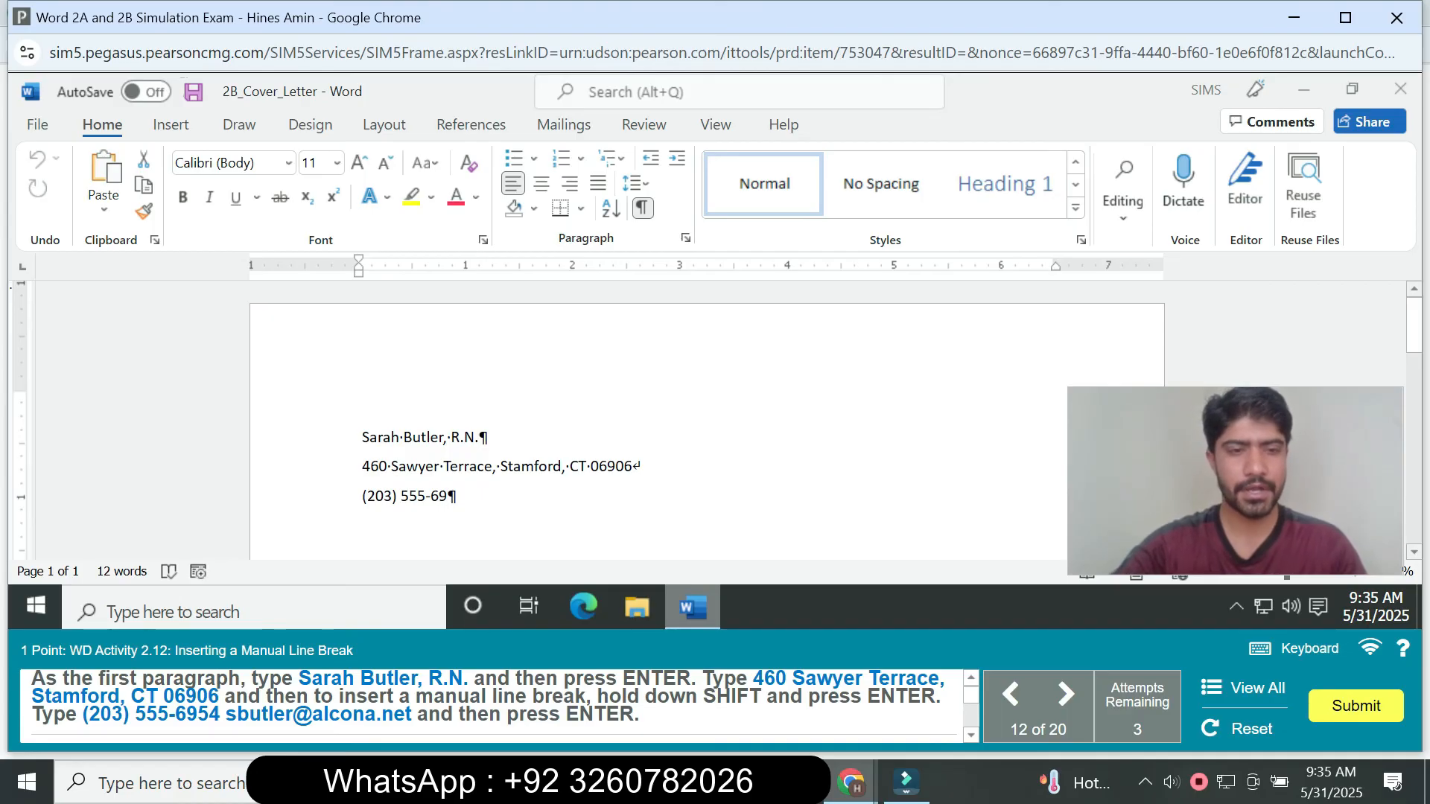
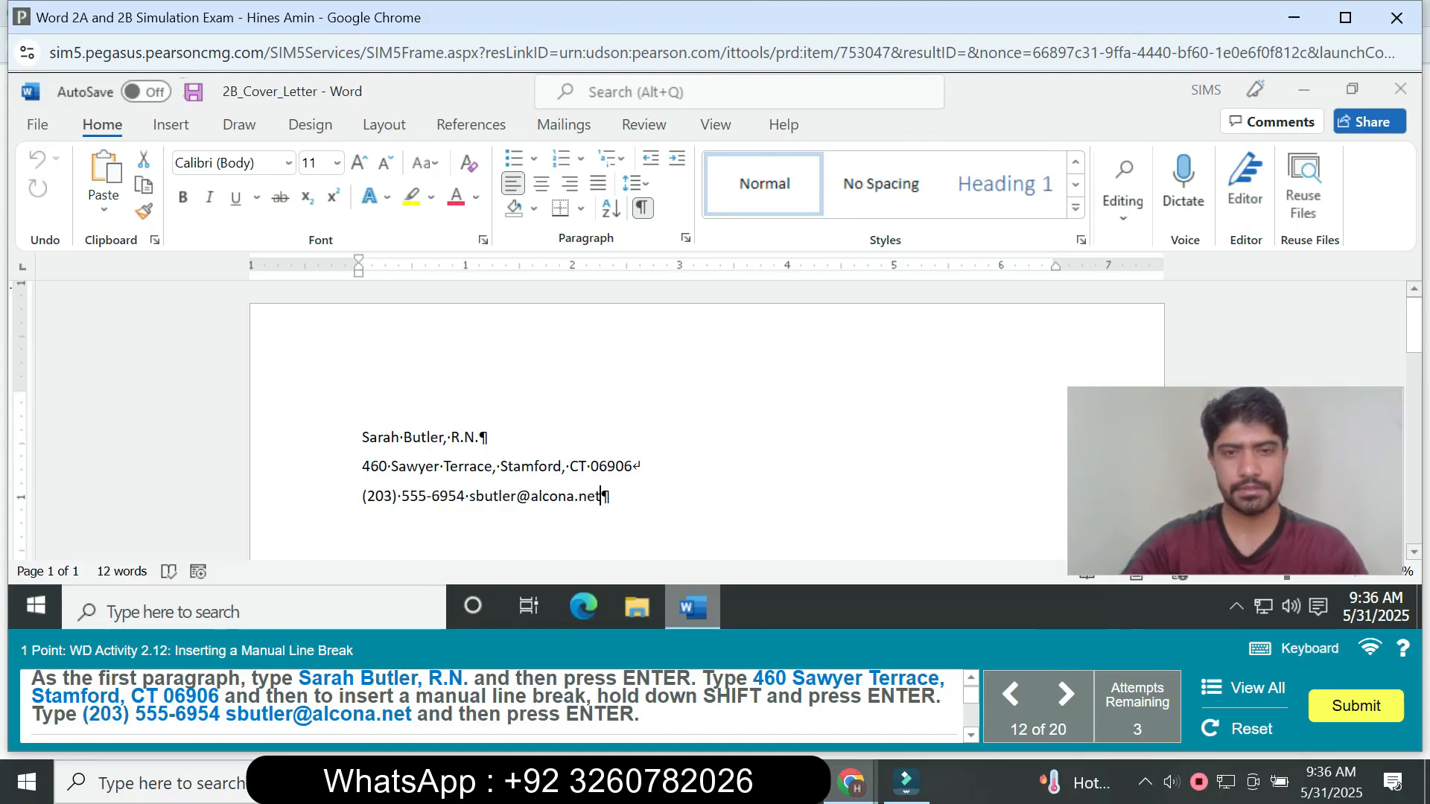
key(Return)
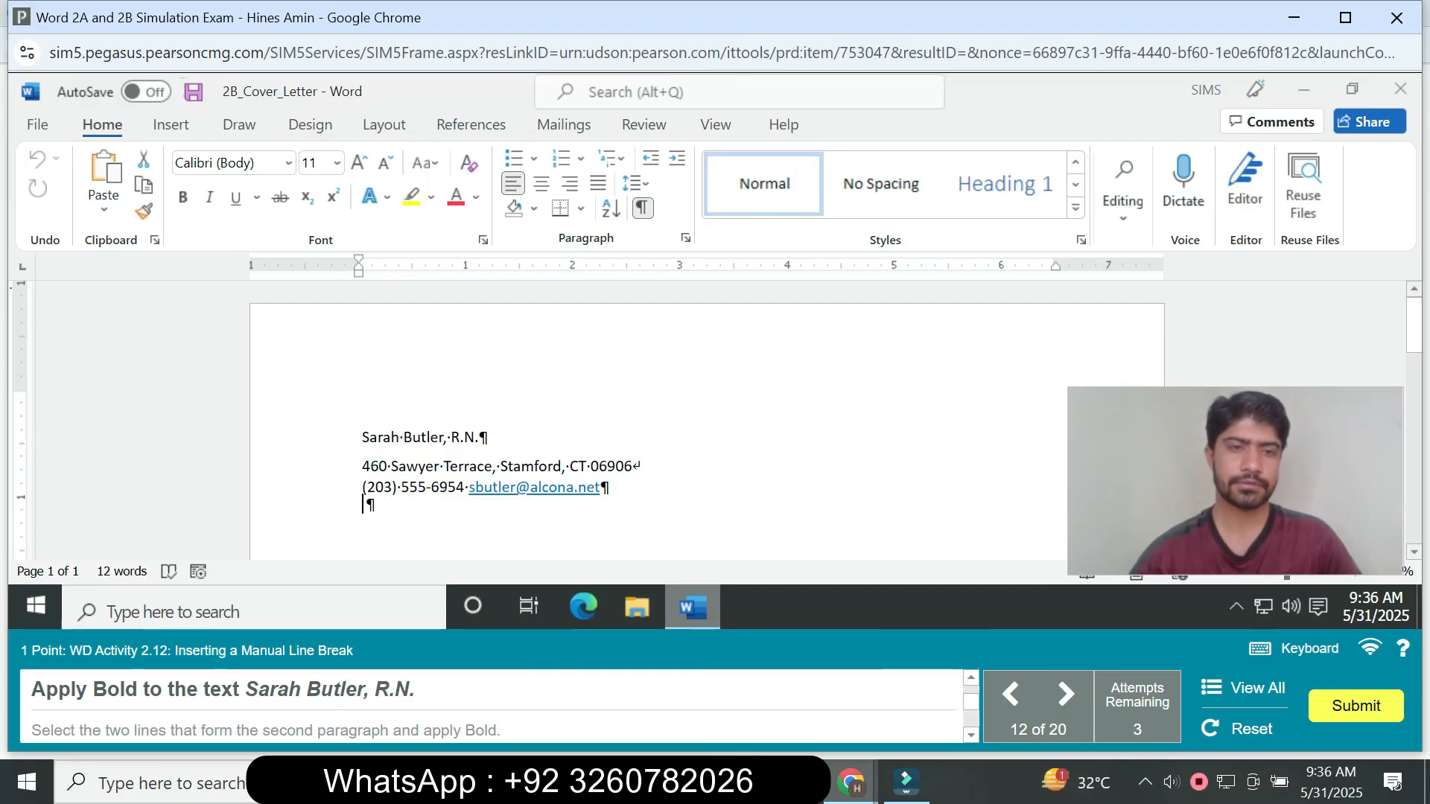
- Apply Bold to the name line and to both lines of the second paragraph
drag(362, 437, 488, 437)
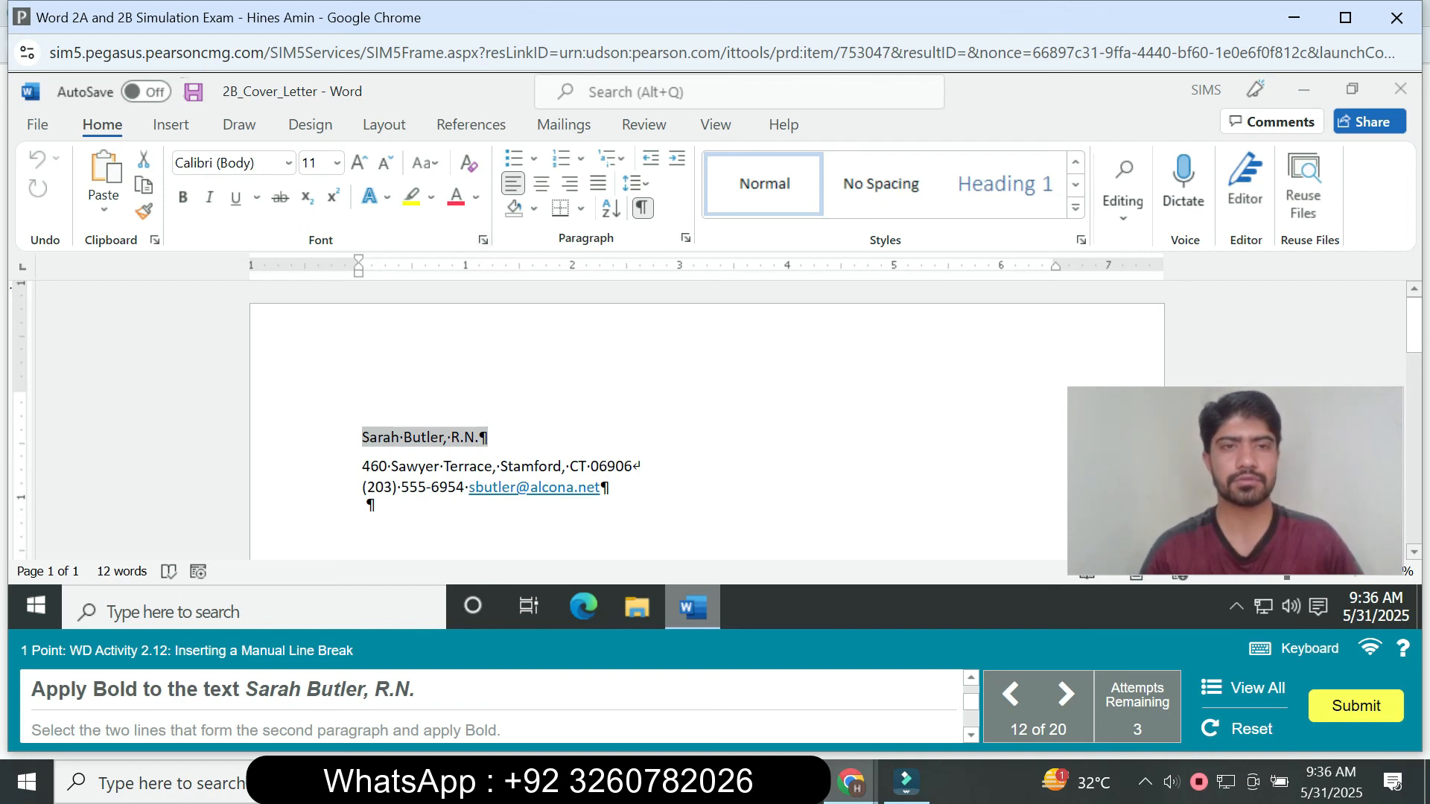
key(ctrl+b)
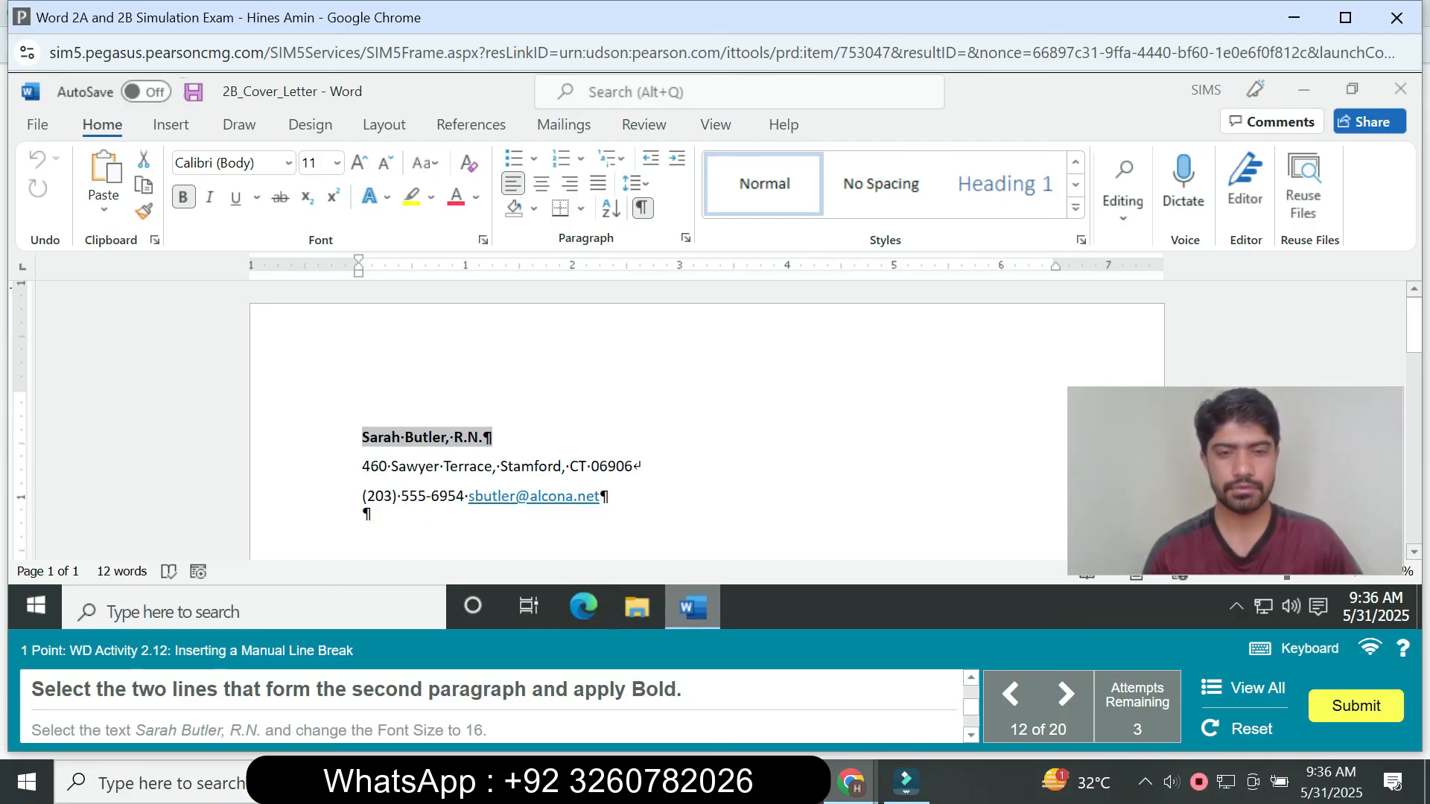
drag(362, 467, 632, 467)
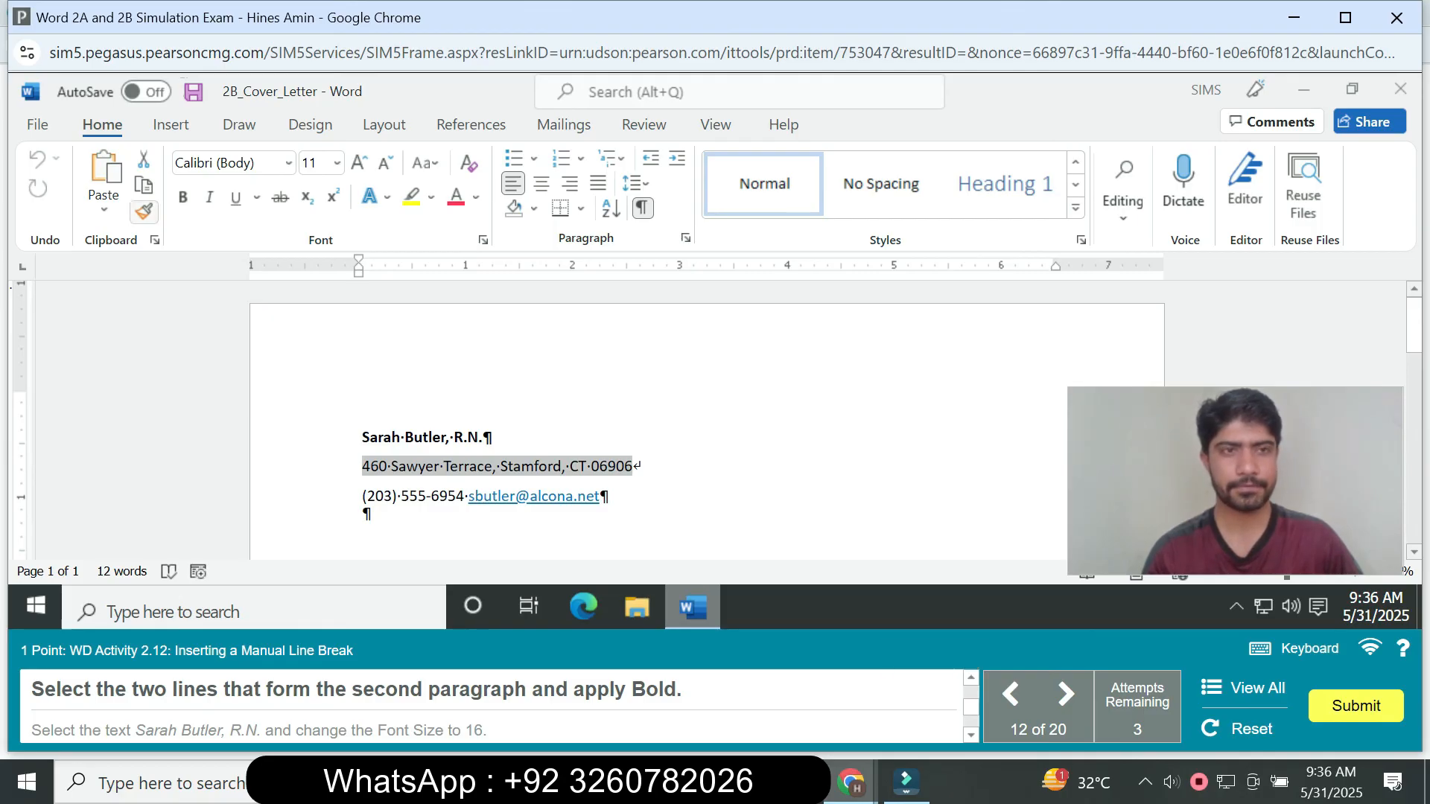
click(183, 197)
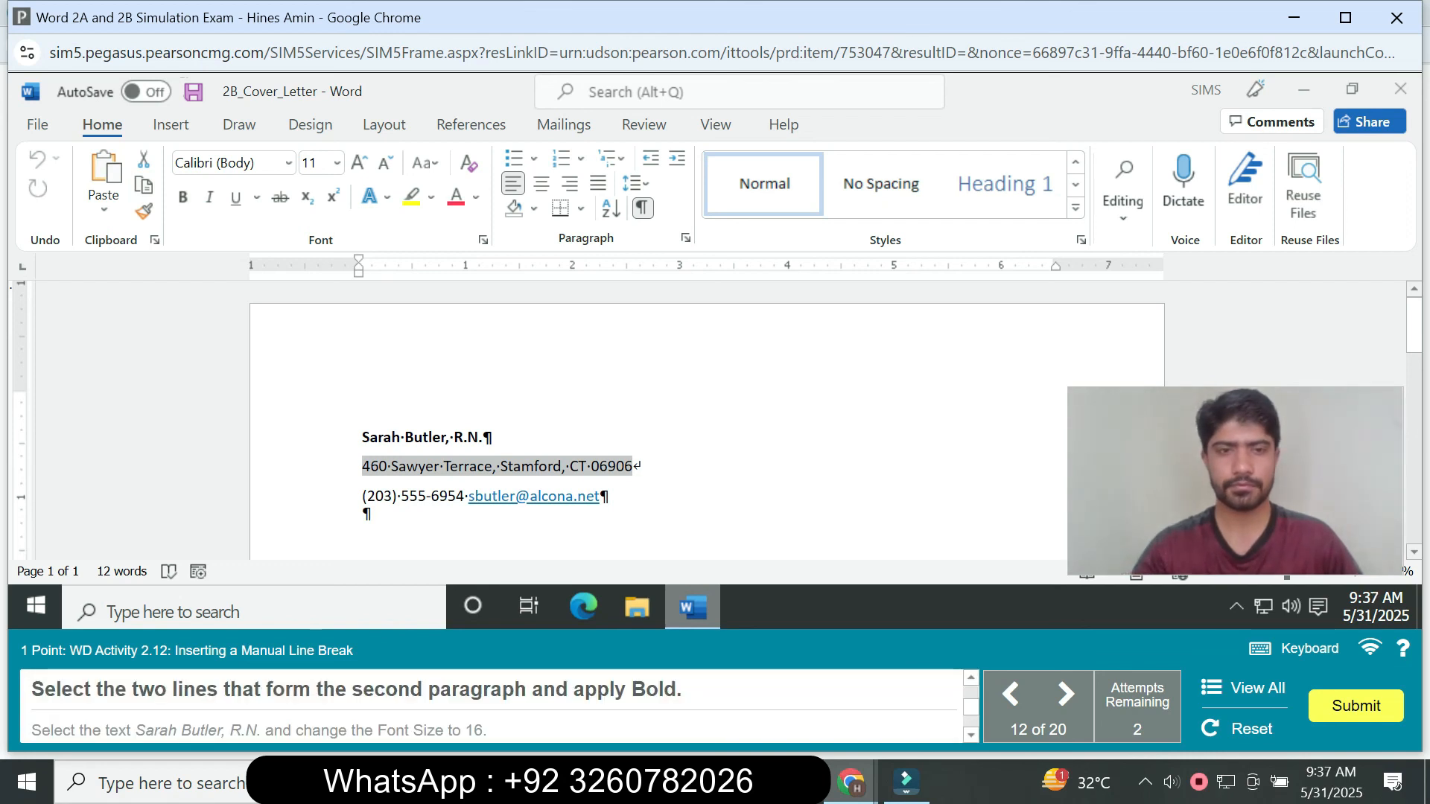
click(363, 467)
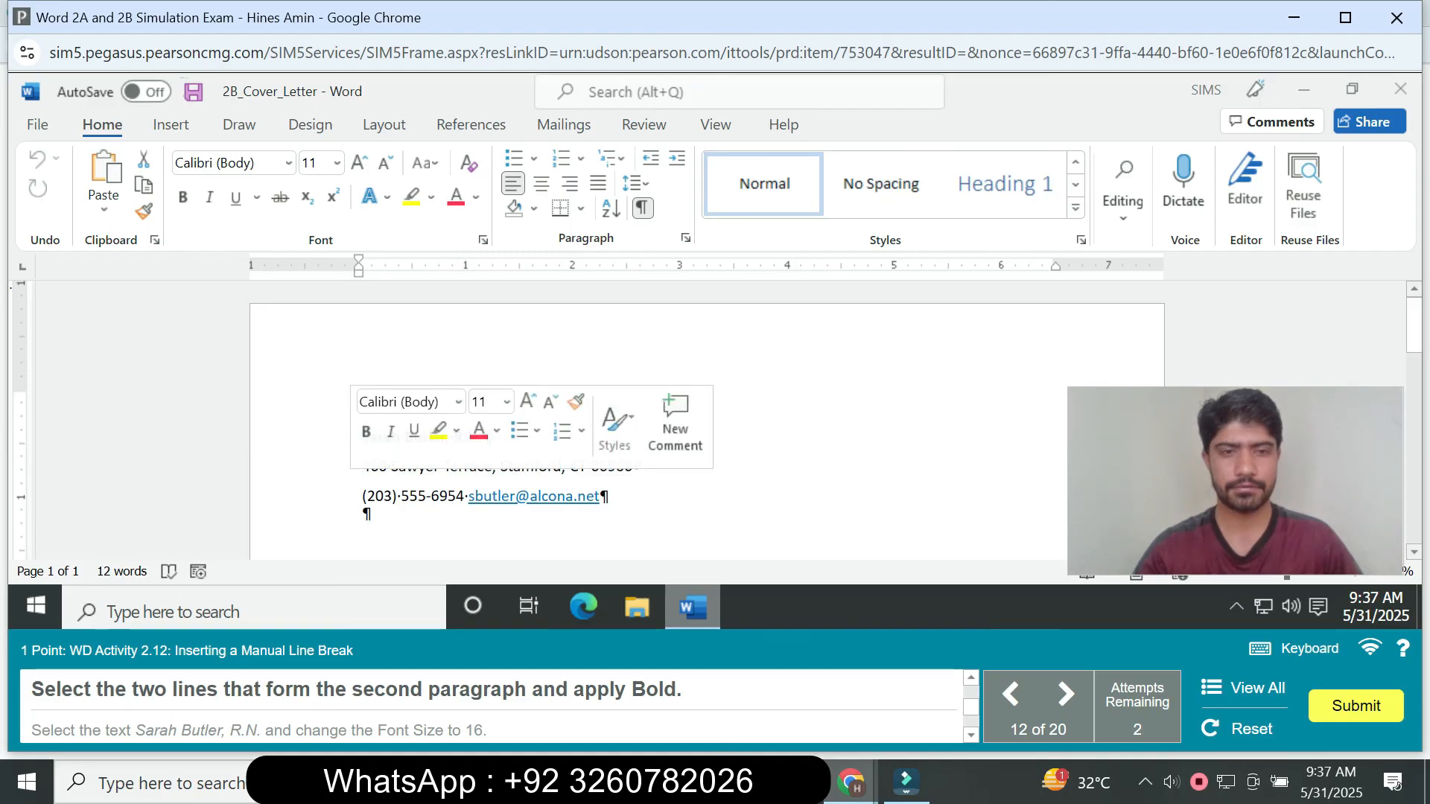
drag(363, 466, 610, 496)
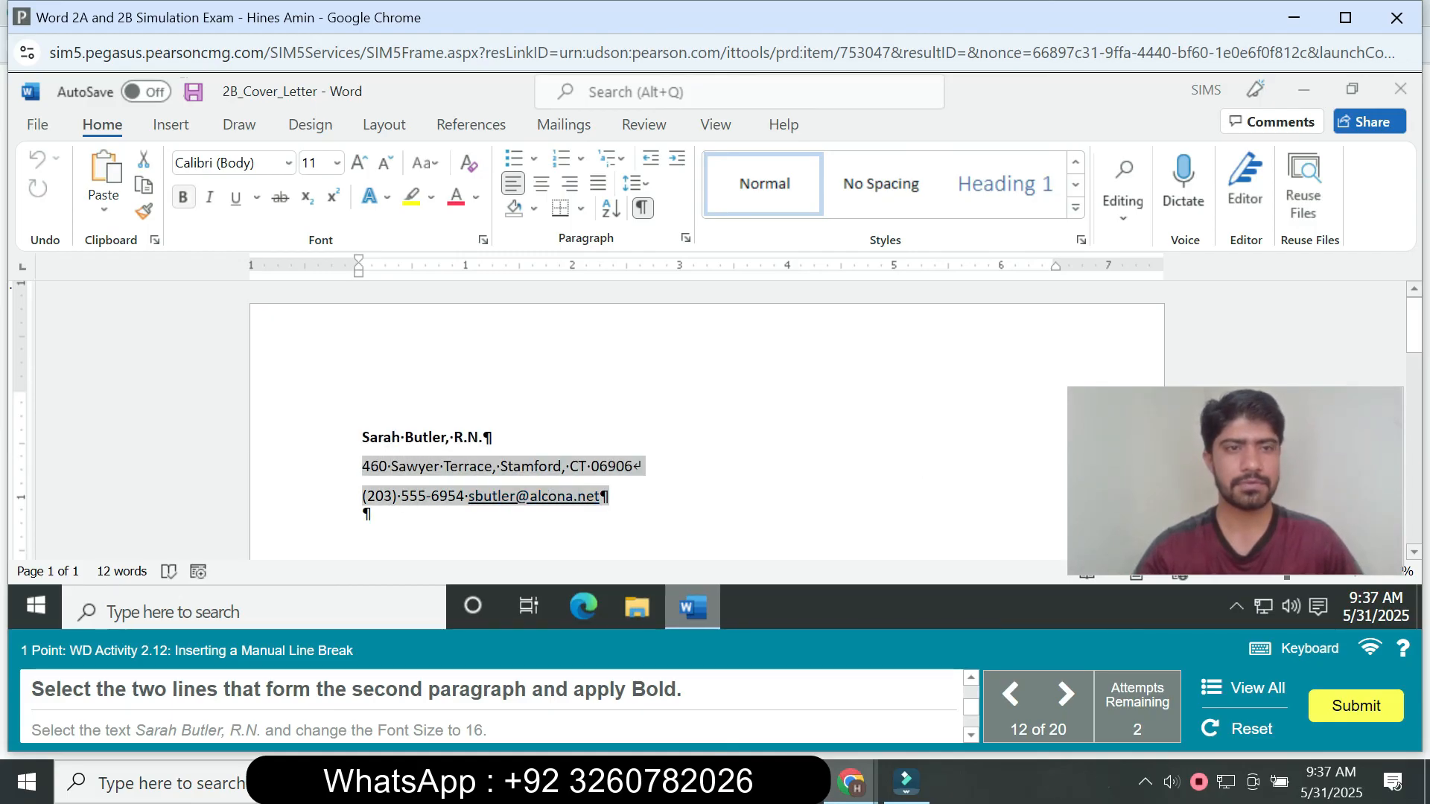
click(182, 197)
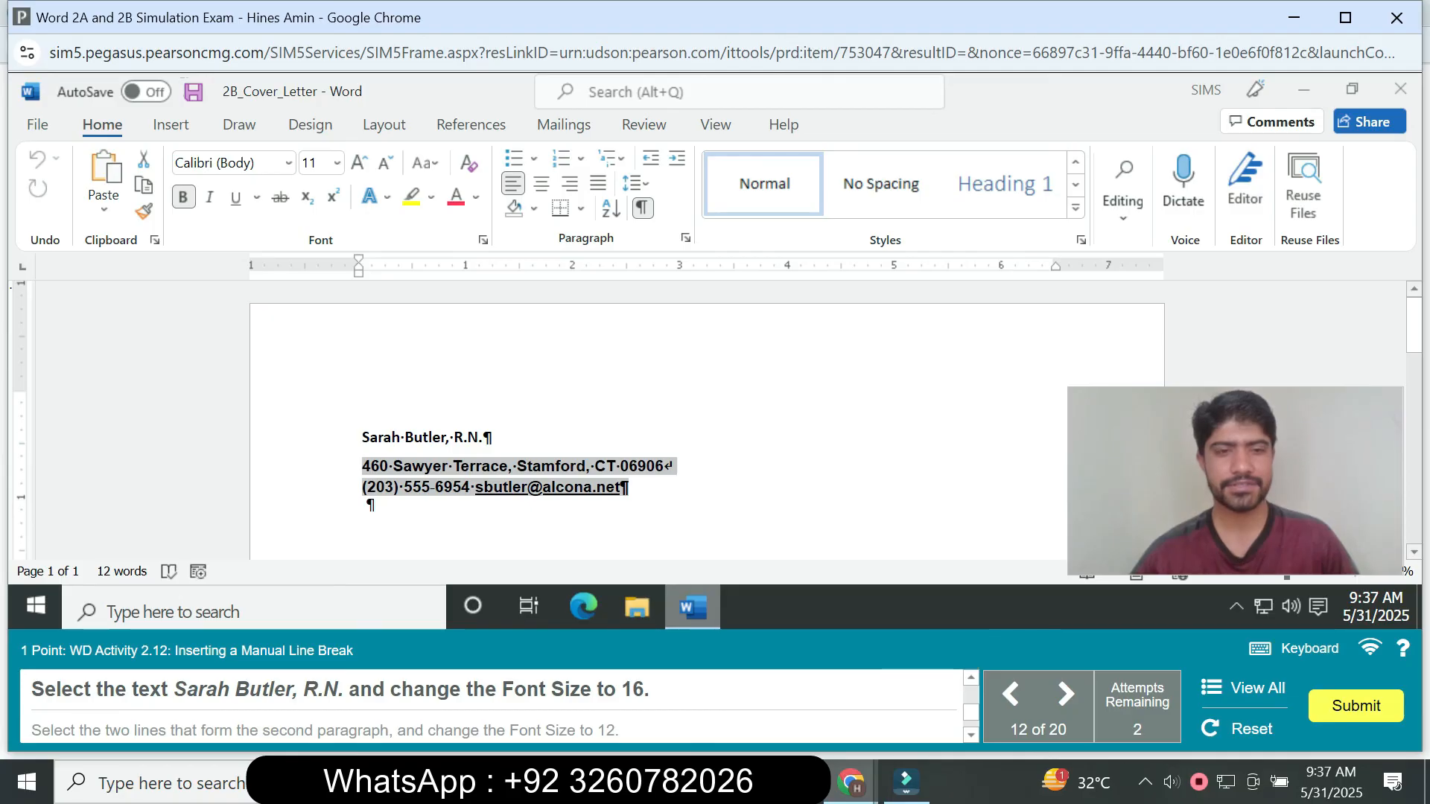
- Change the font size of the applicant's name line, including R.N., to 16
drag(362, 437, 492, 437)
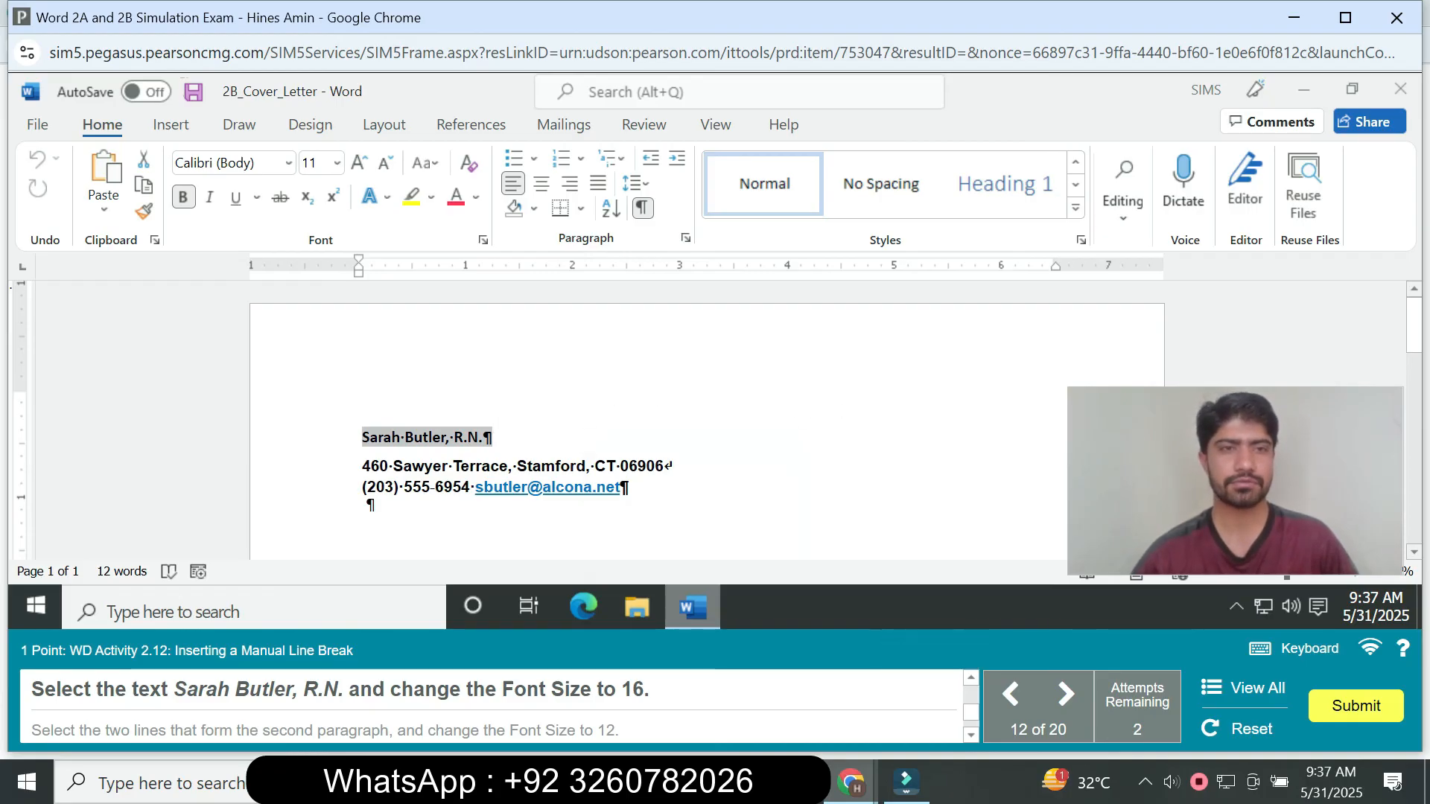
click(338, 162)
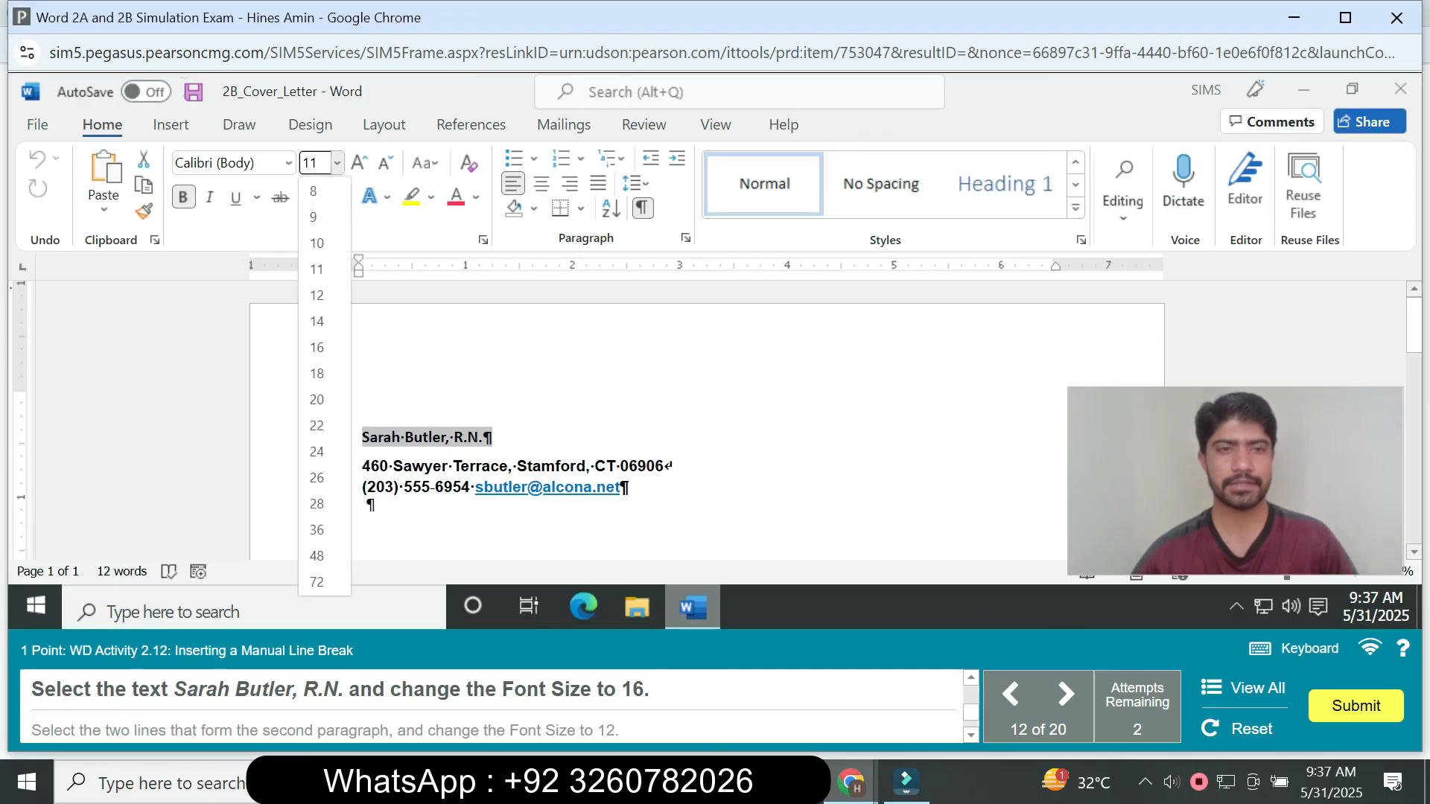
click(317, 347)
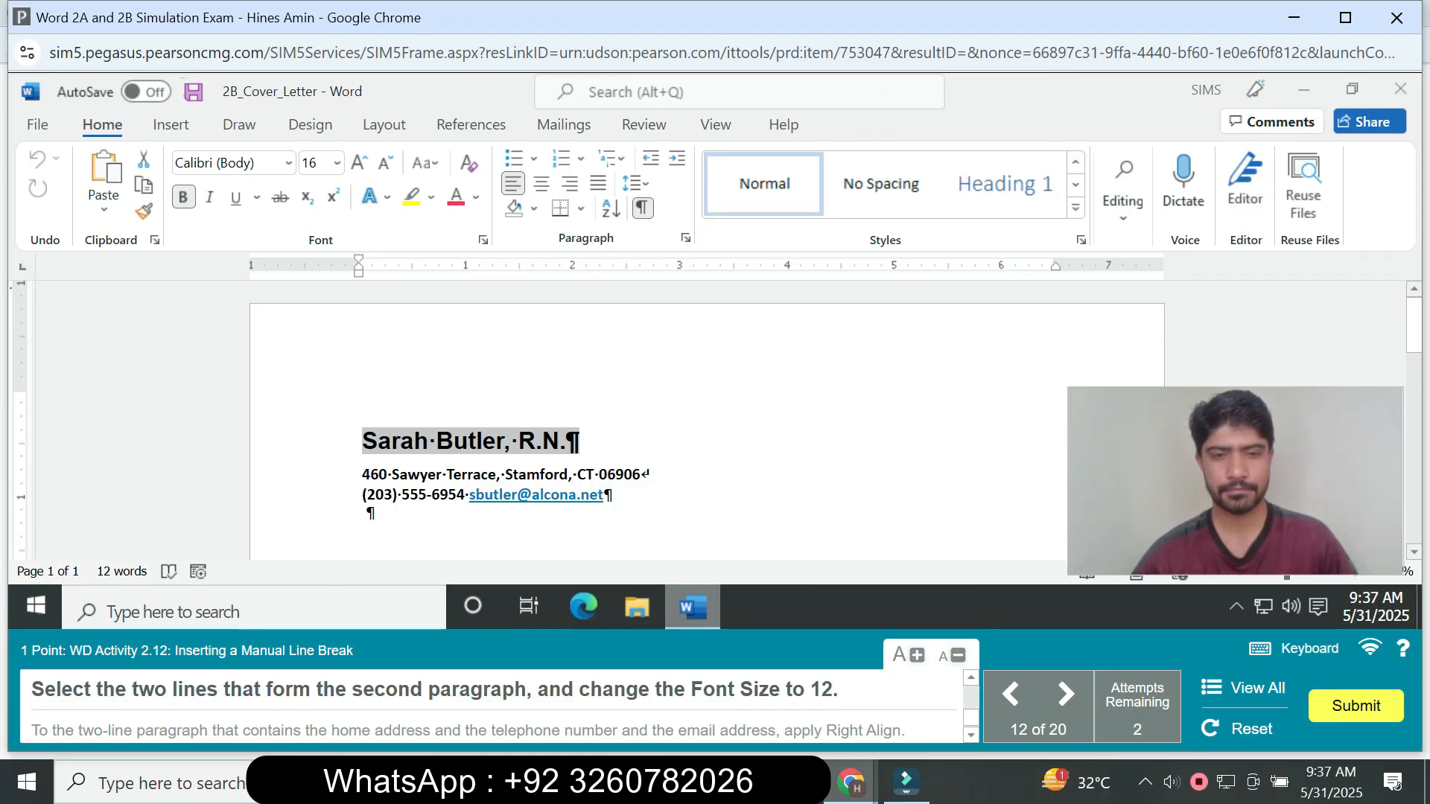
- Set both lines of the address and contact paragraph to font size 12 and apply Right Align to that paragraph
right_click(641, 499)
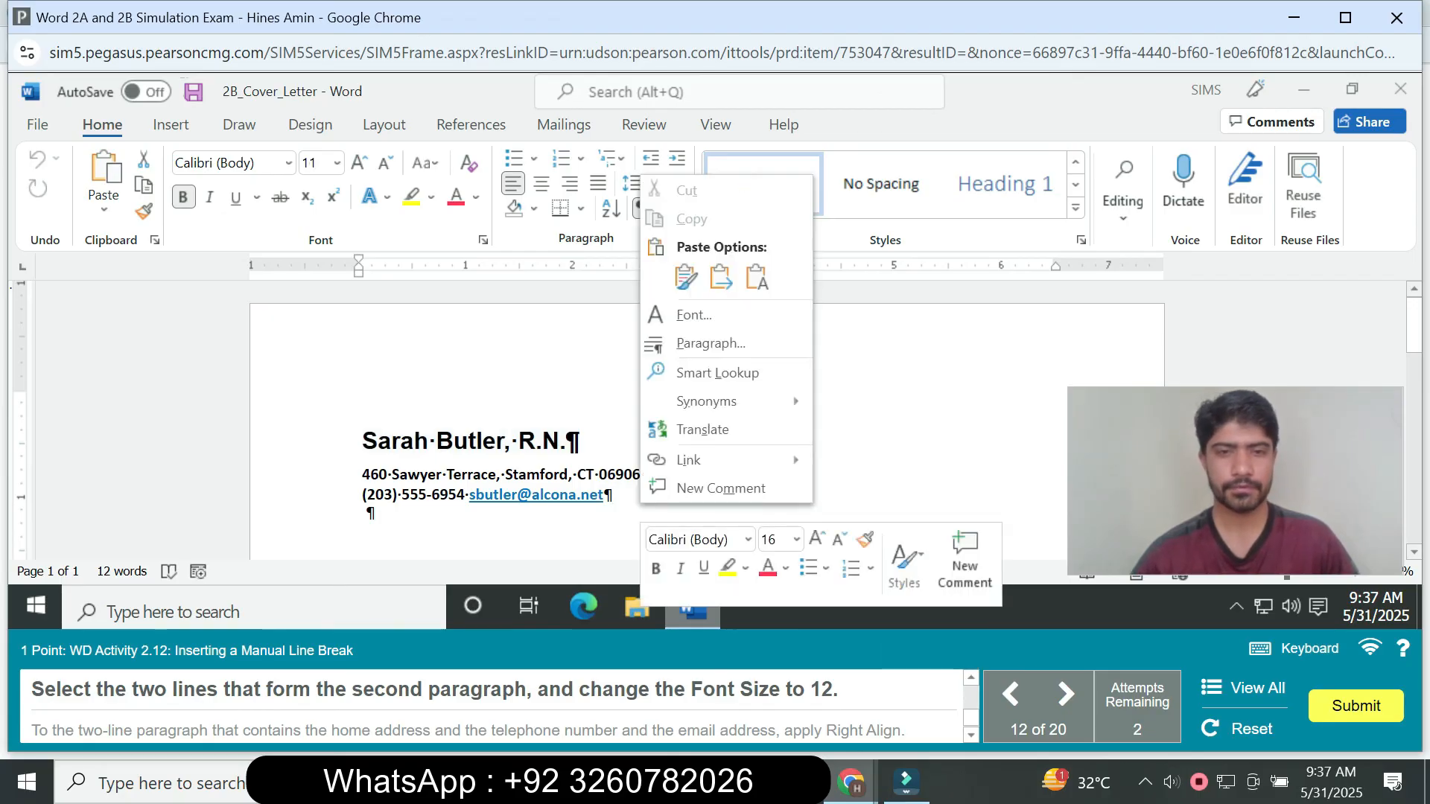
drag(363, 475, 612, 496)
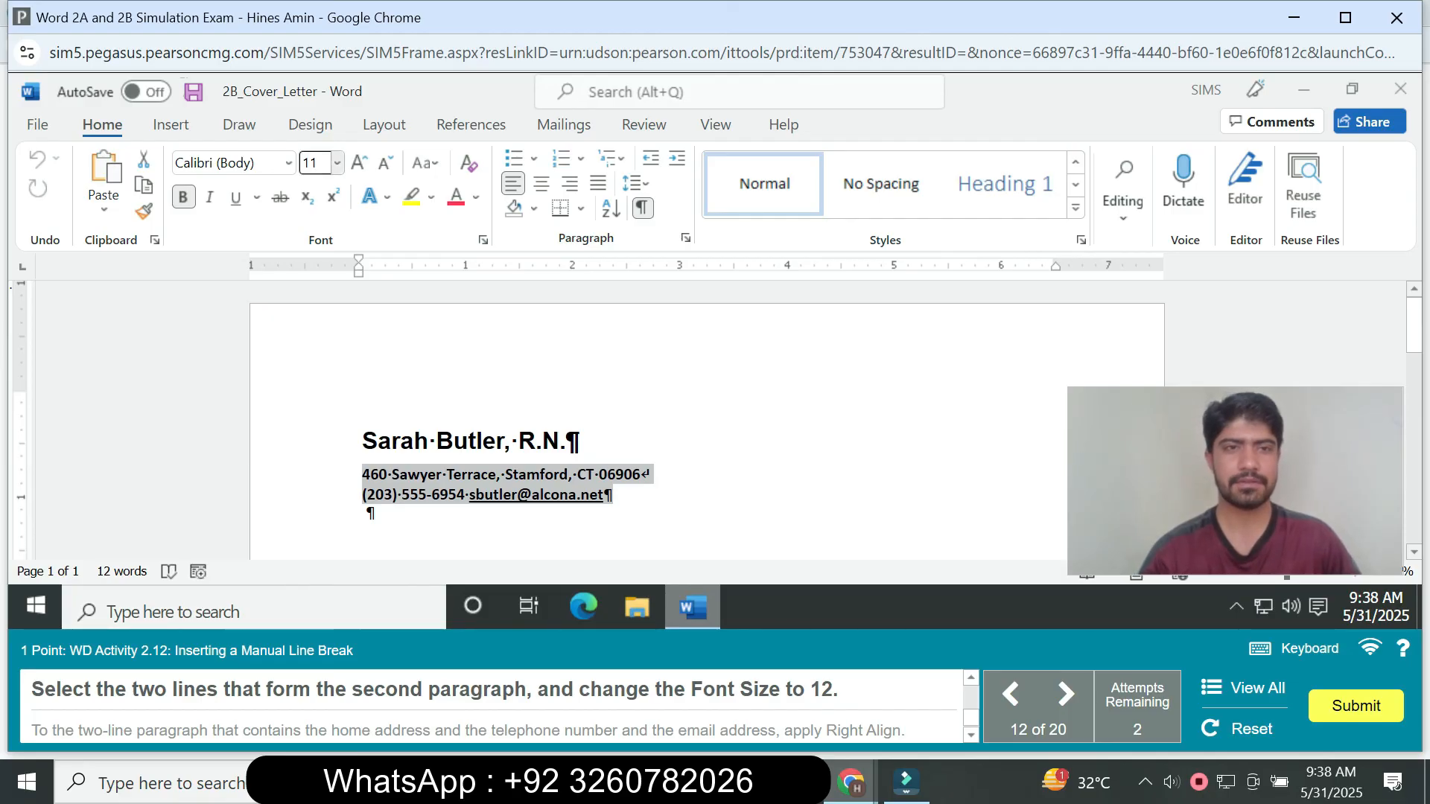
click(338, 163)
click(317, 295)
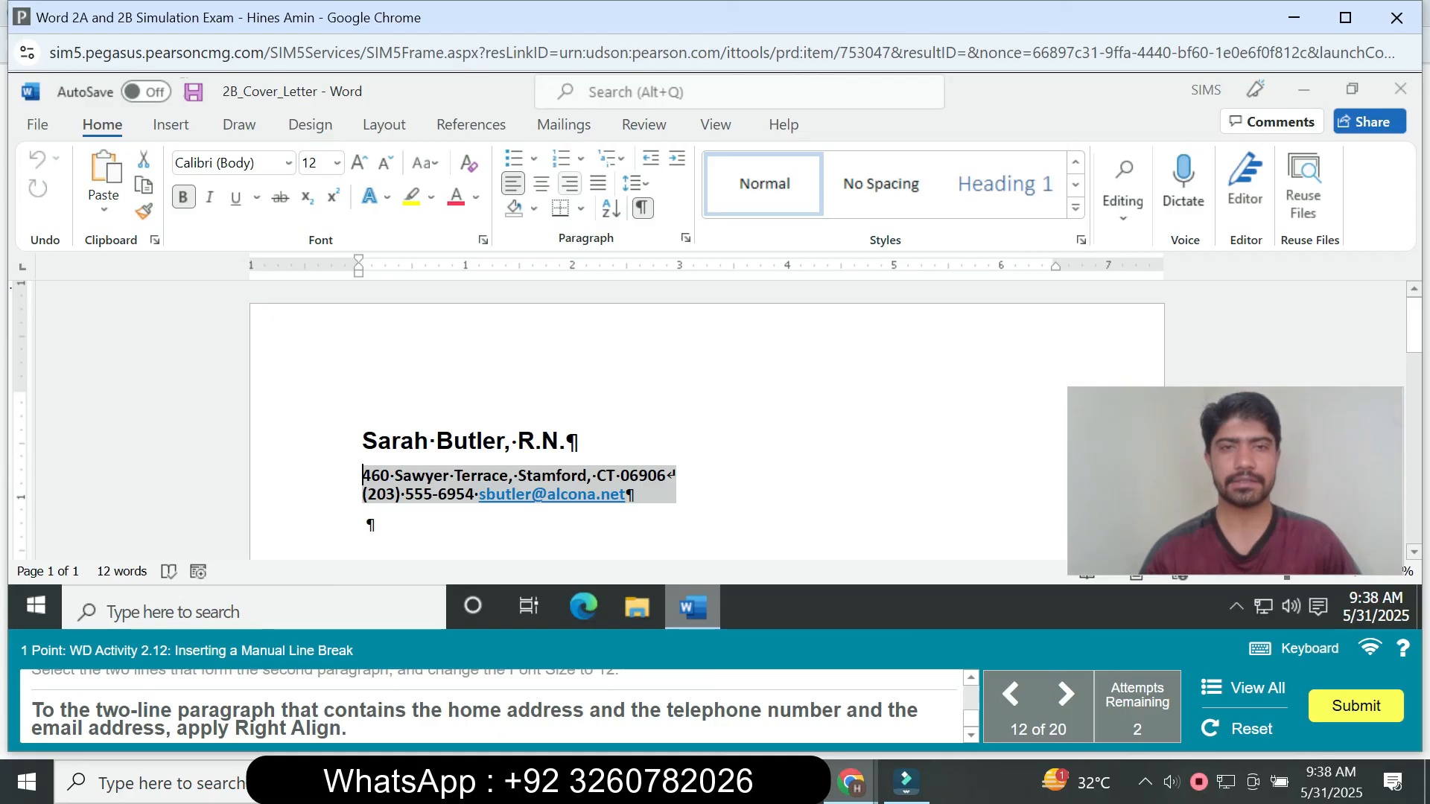
click(569, 184)
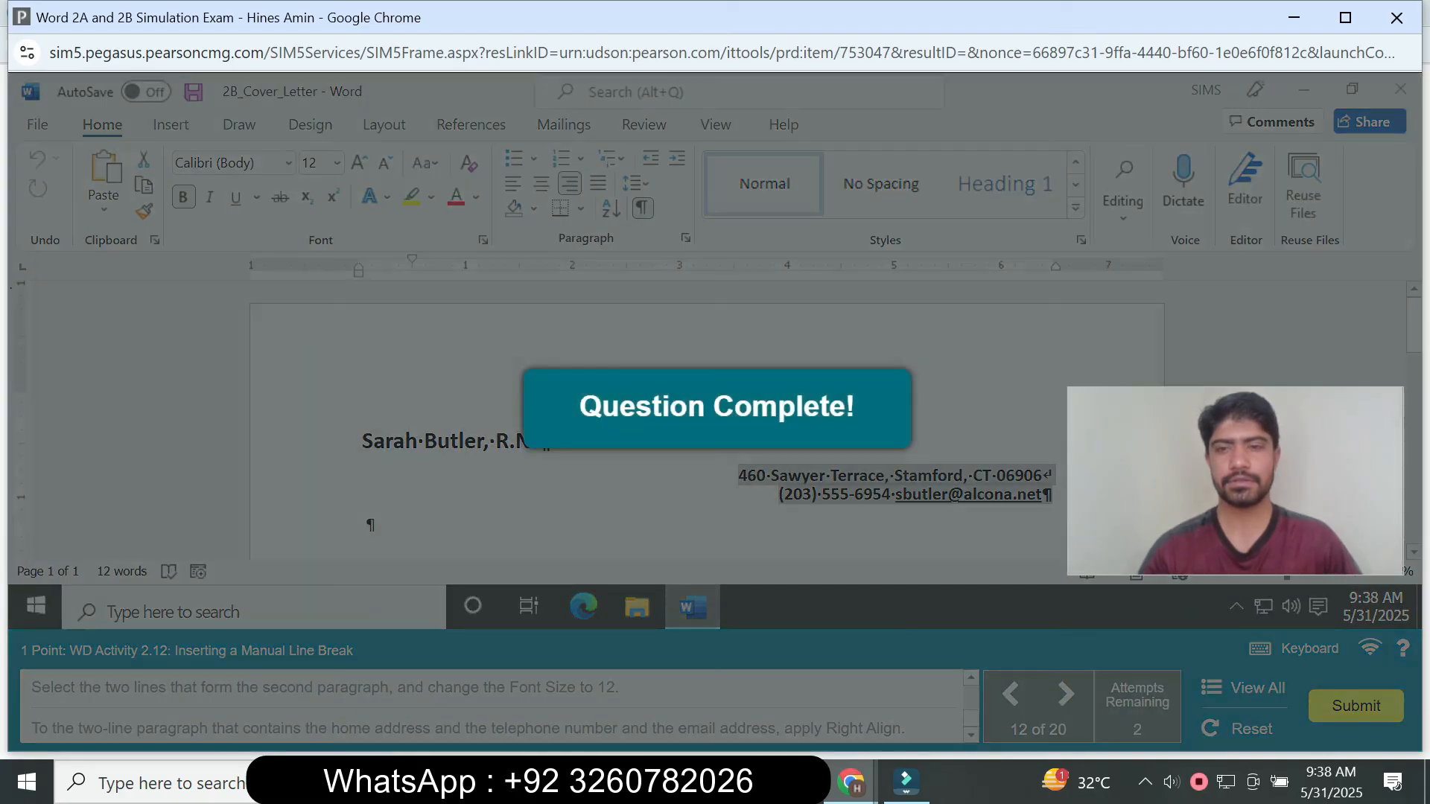